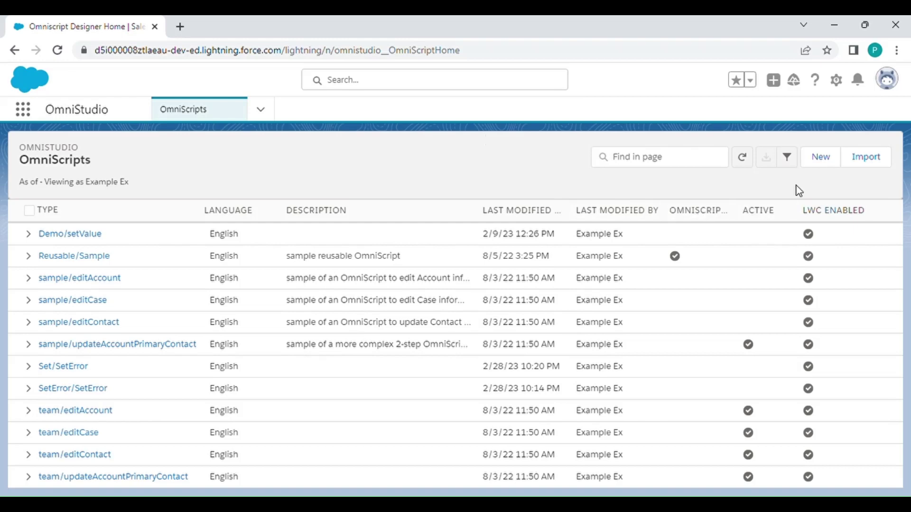
- Start a new OmniScript named PersonalInformation with the type Registration
click(820, 159)
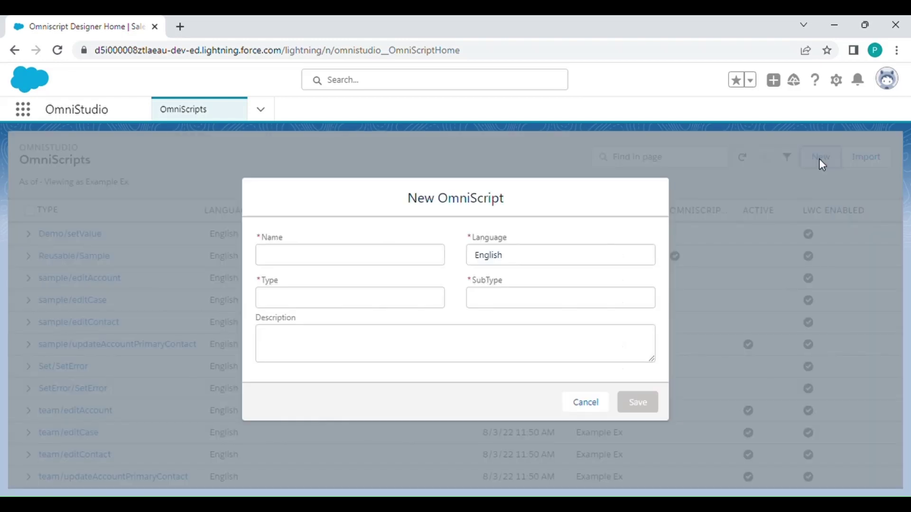
click(403, 254)
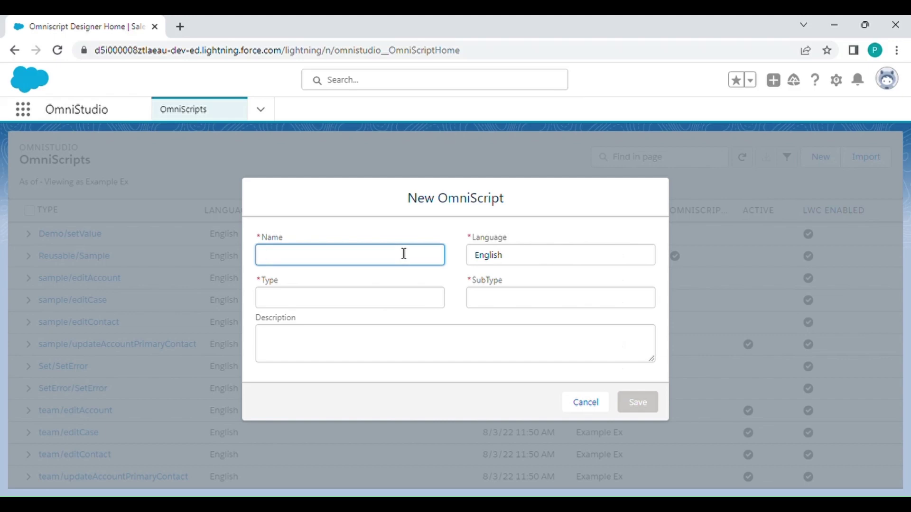
text(PersonalInformation)
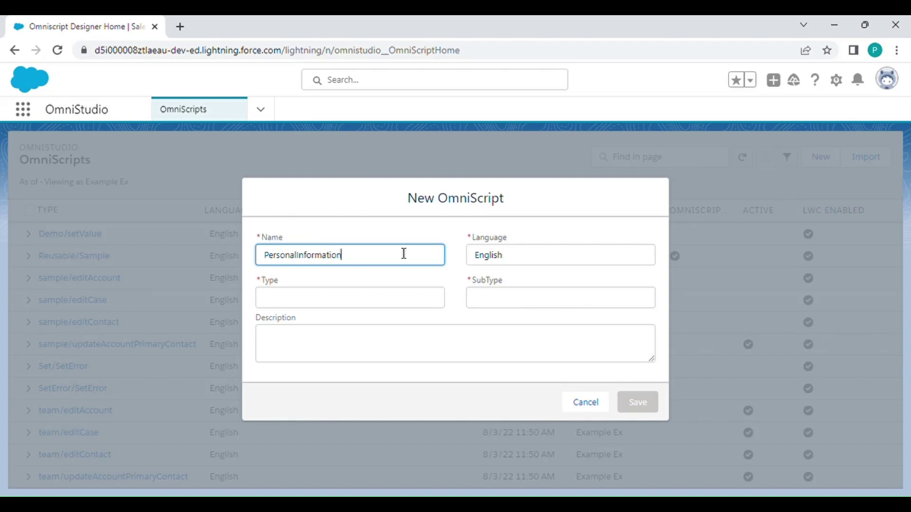
click(405, 319)
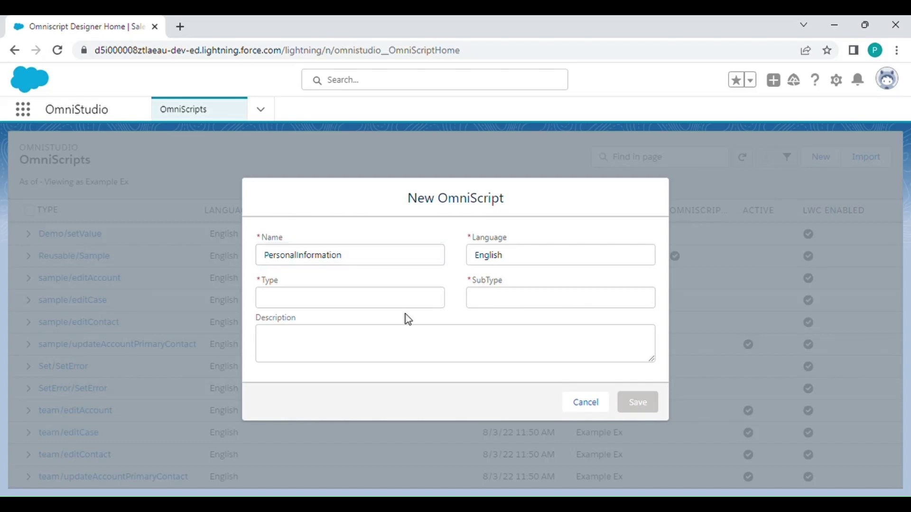
click(283, 298)
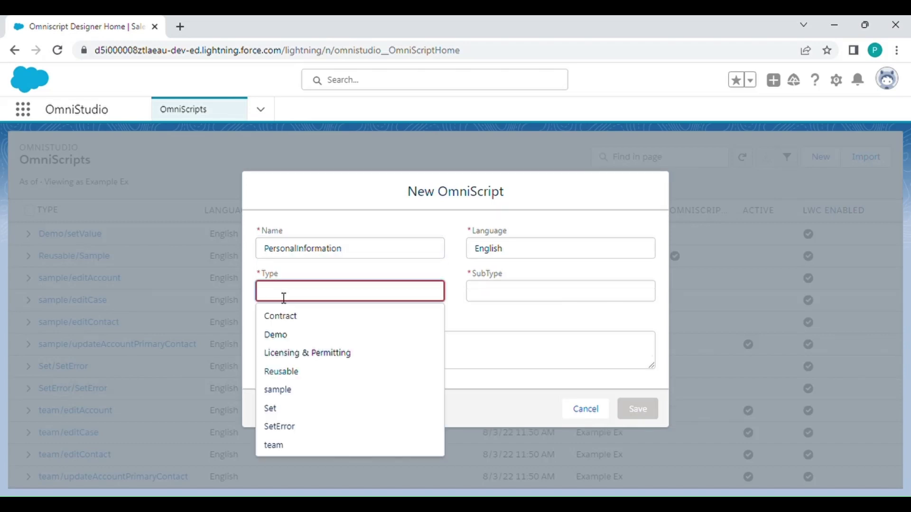
text(Regi)
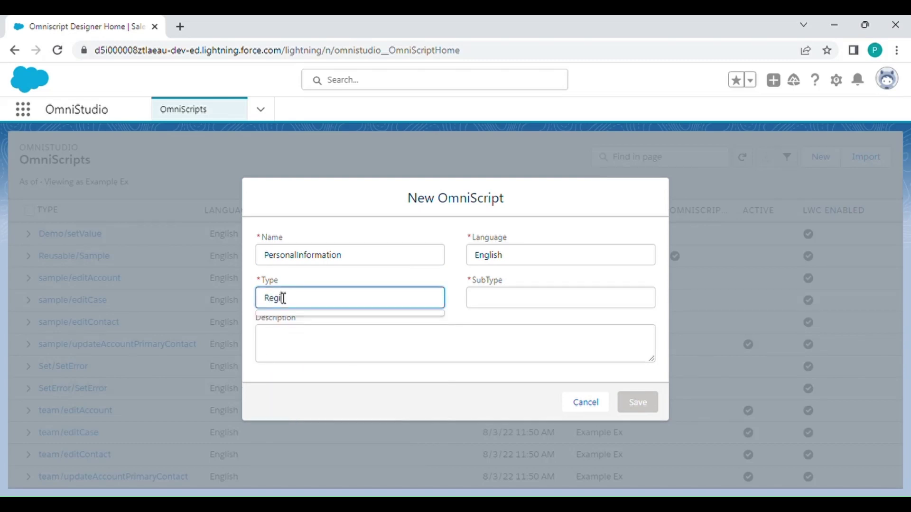
text(stration)
- Set the new OmniScript's subtype to PersonalInformation, the same as its name, and save it
click(461, 307)
drag(372, 262, 249, 266)
key(ctrl+c)
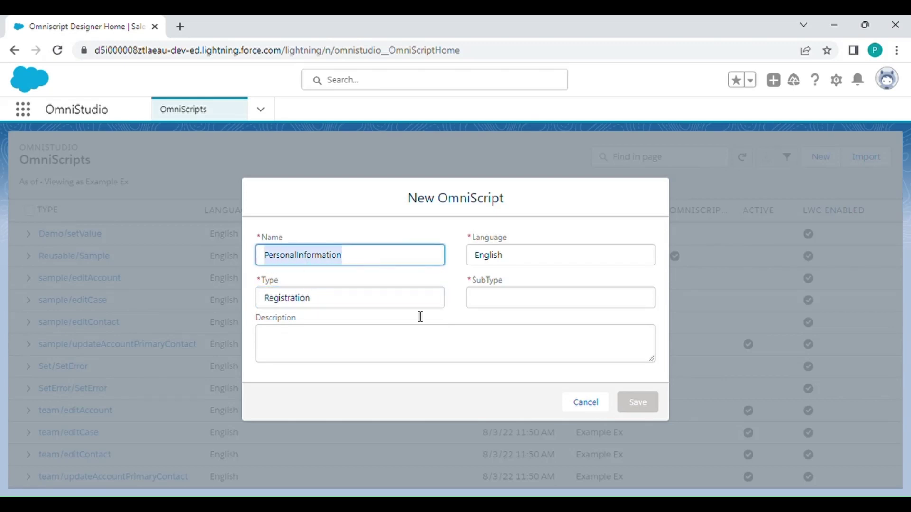
click(486, 301)
key(ctrl+v)
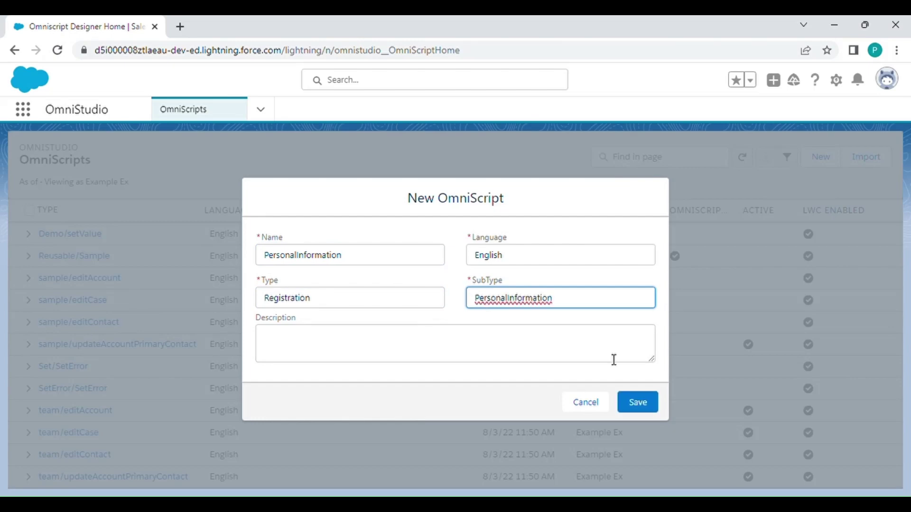
click(598, 373)
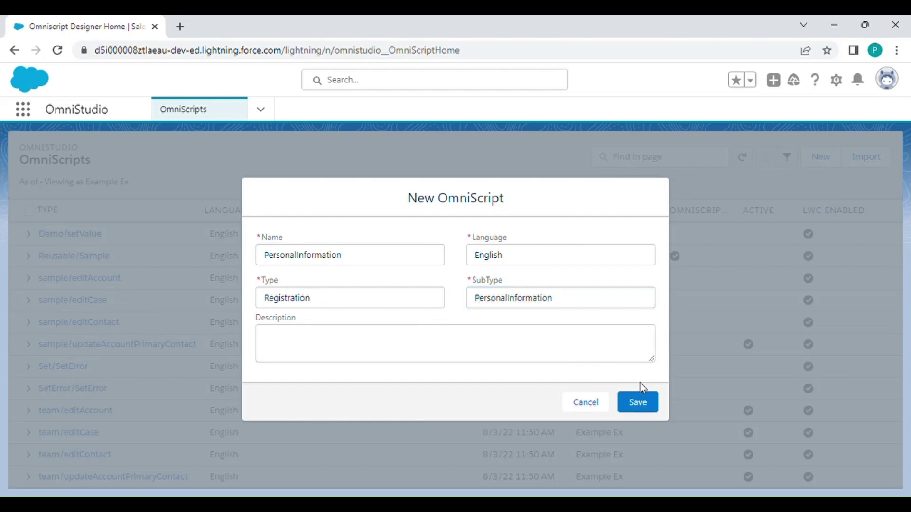
click(640, 401)
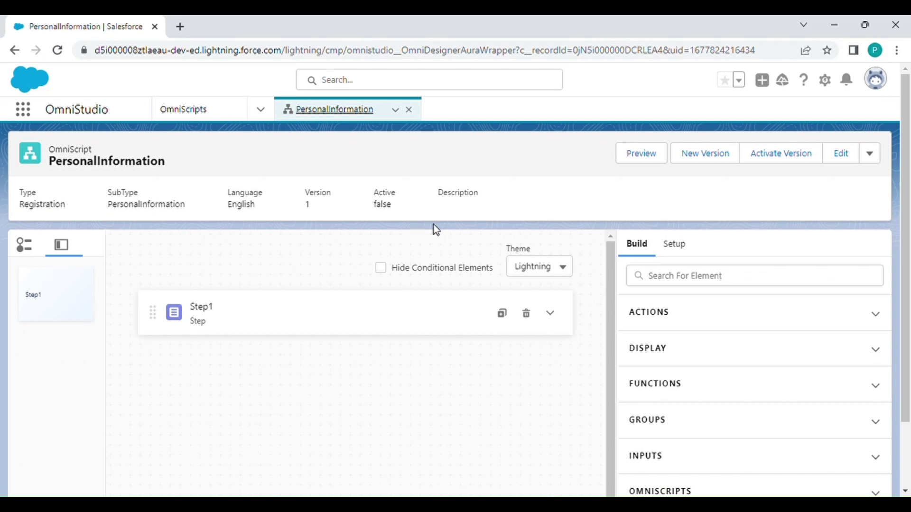
- Expand Step1, find the Text input element with the search "text", and add it to the step
click(551, 313)
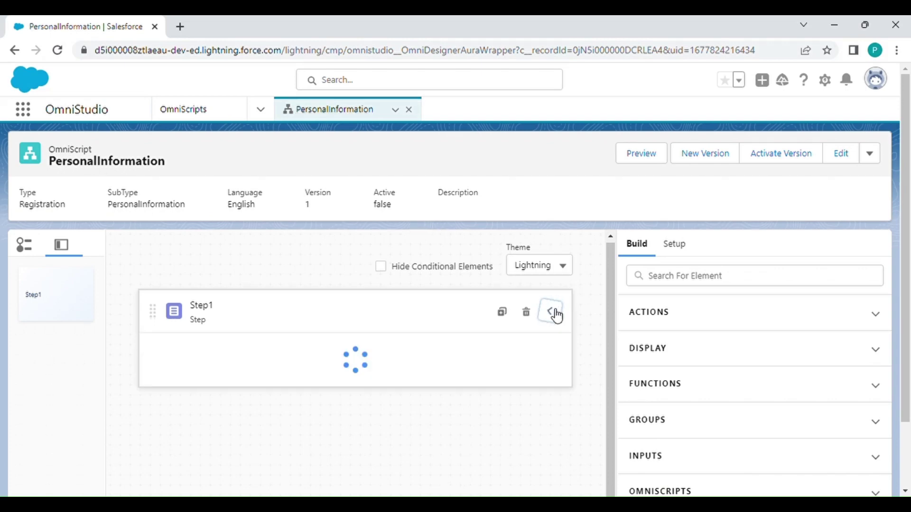
scroll(404, 325, down, 2)
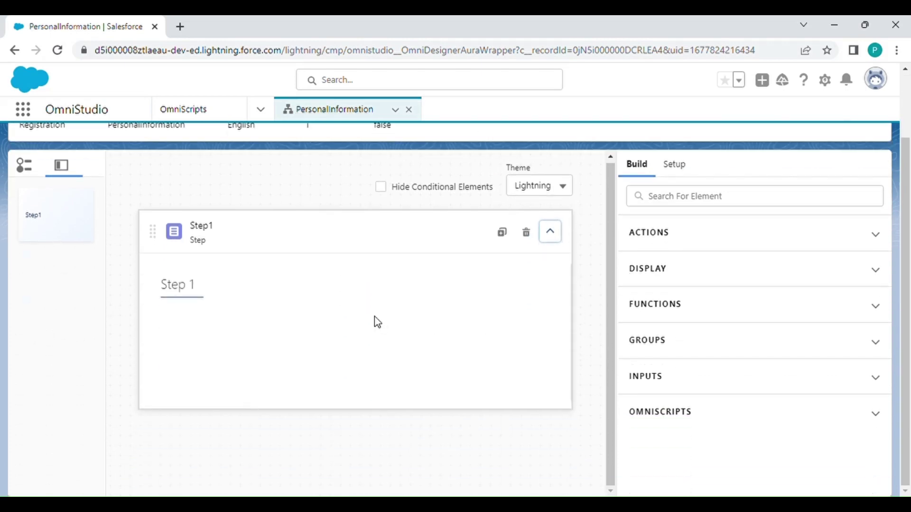
click(683, 204)
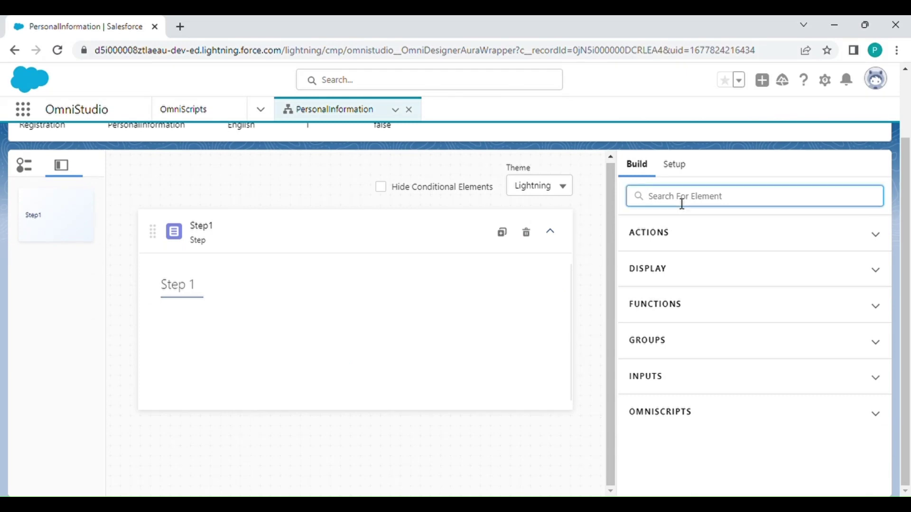
text(text)
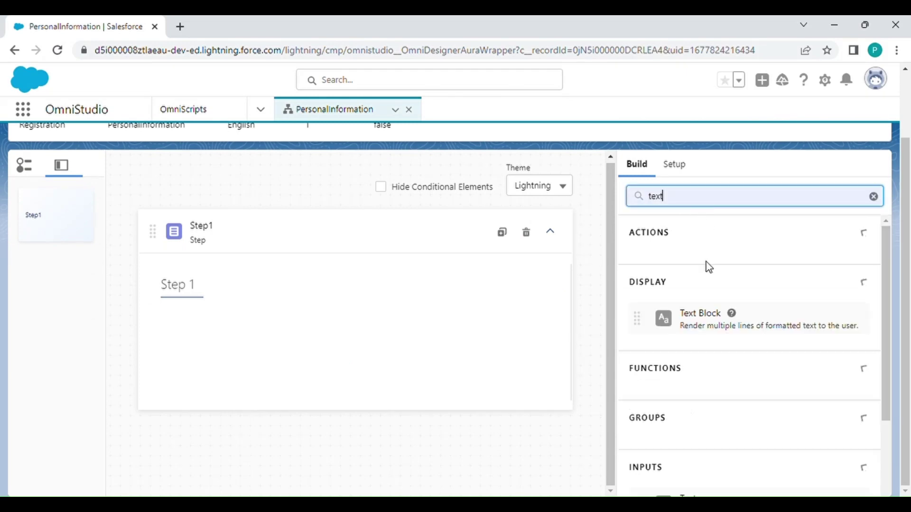
scroll(706, 262, down, 3)
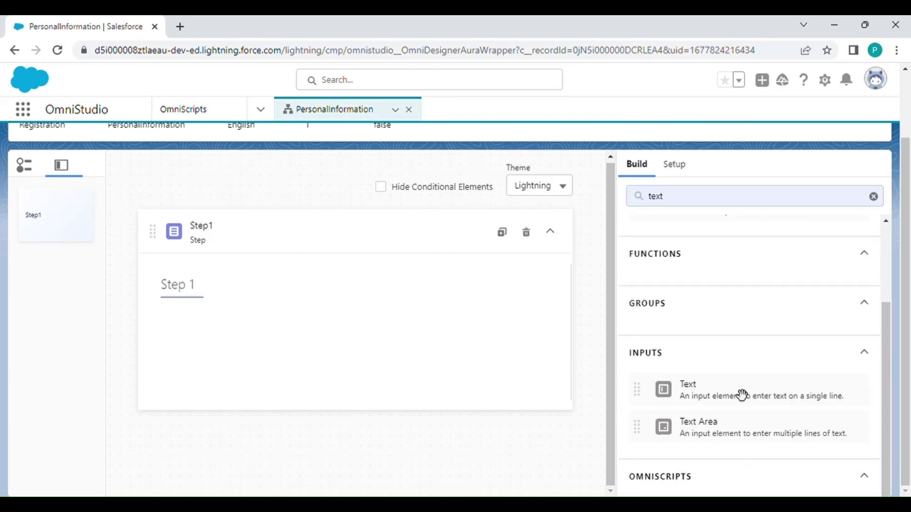
drag(742, 394, 358, 318)
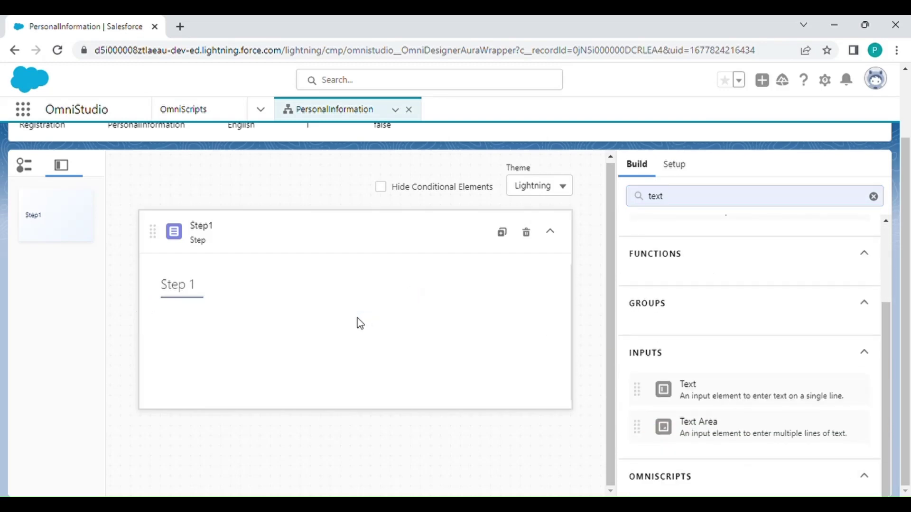
- Add two more Text input elements to Step1 below the first one
click(636, 165)
drag(746, 405, 467, 369)
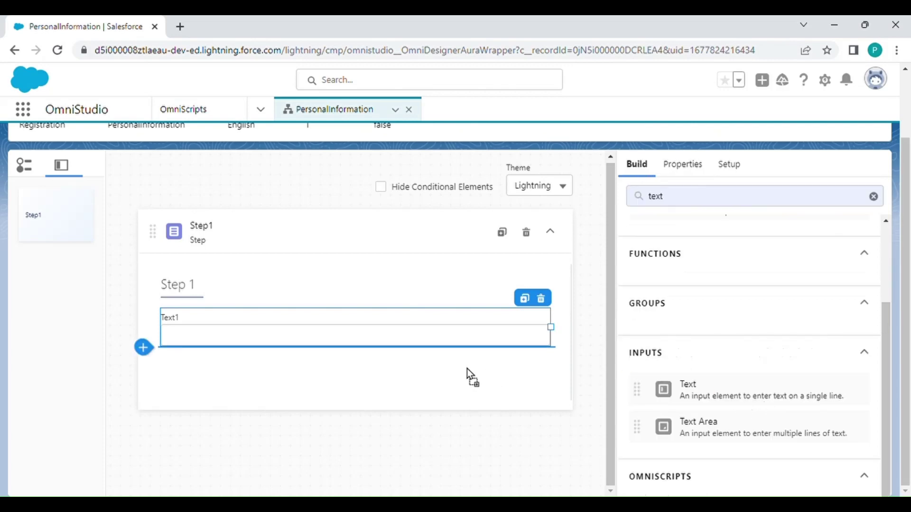
drag(388, 374, 387, 378)
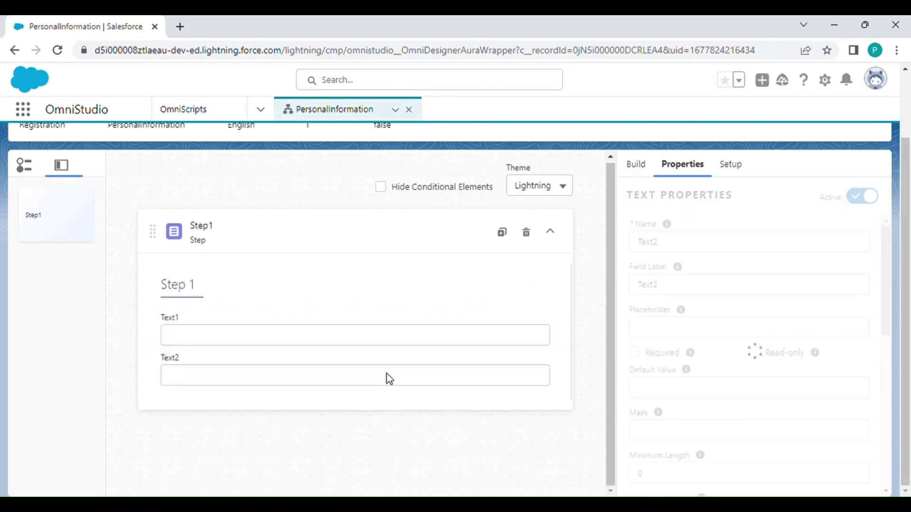
click(636, 165)
drag(713, 400, 434, 389)
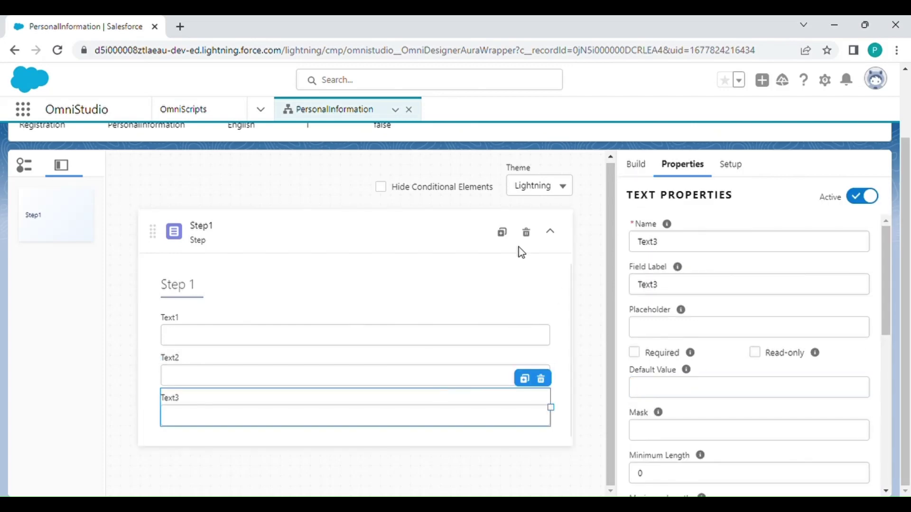
- Name the first text element FirstName and set its field label to "First Name"
click(279, 328)
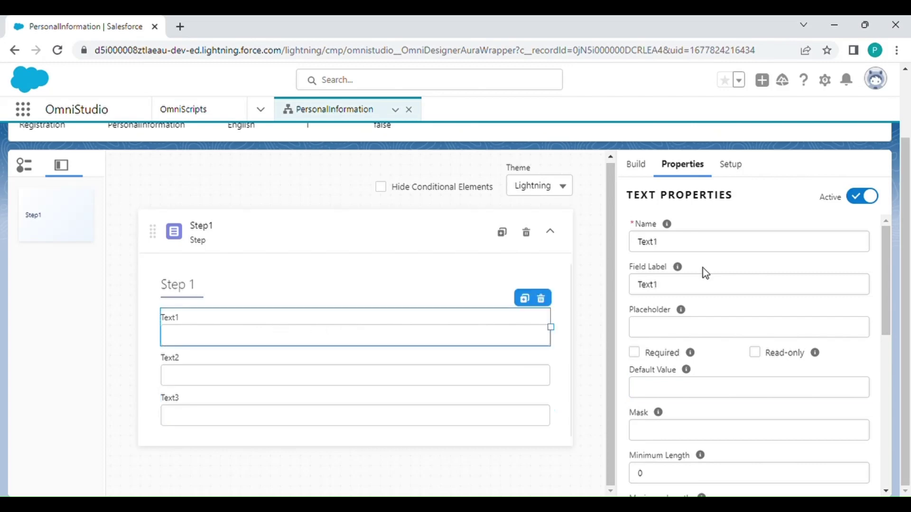
drag(670, 240, 623, 250)
text(F)
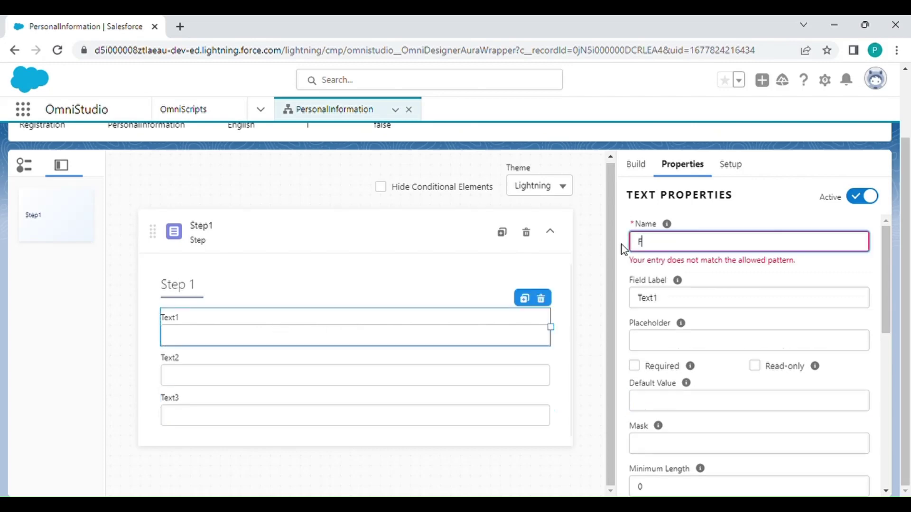
text(irsy)
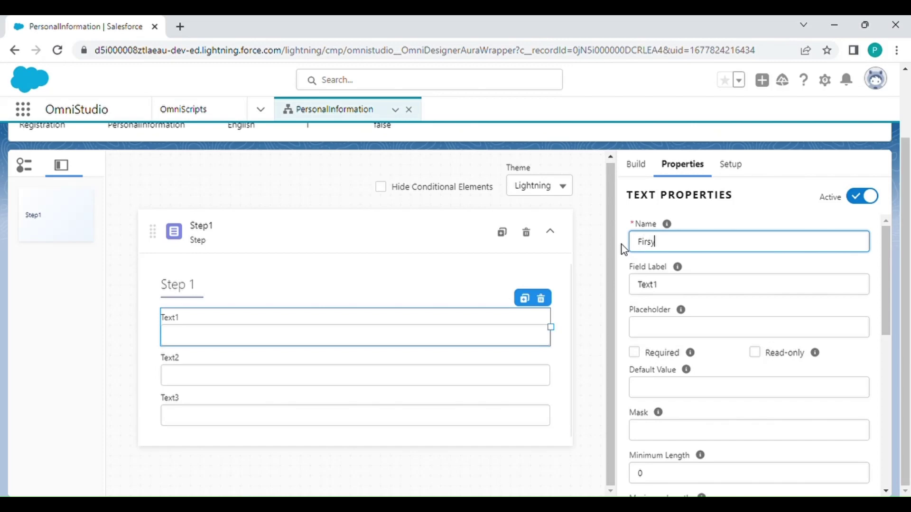
key(BackSpace)
text(tName)
key(Tab)
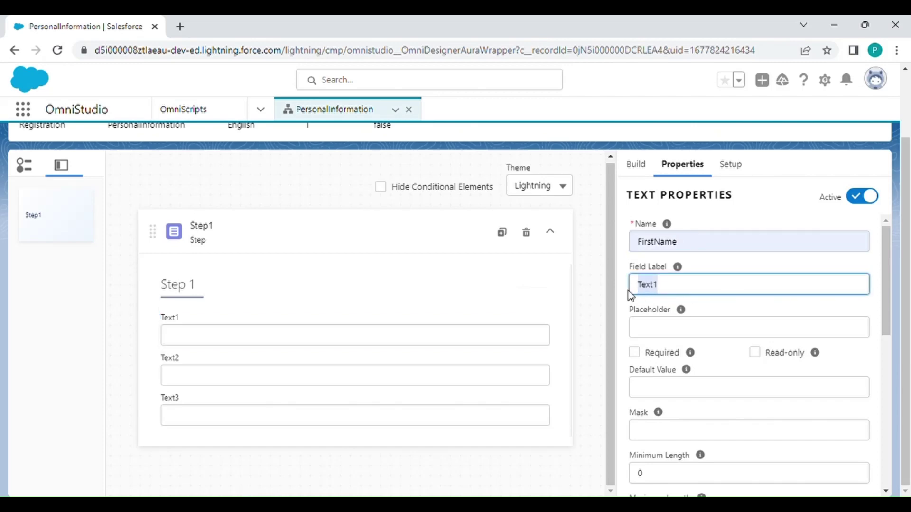
key(BackSpace)
text(Fir)
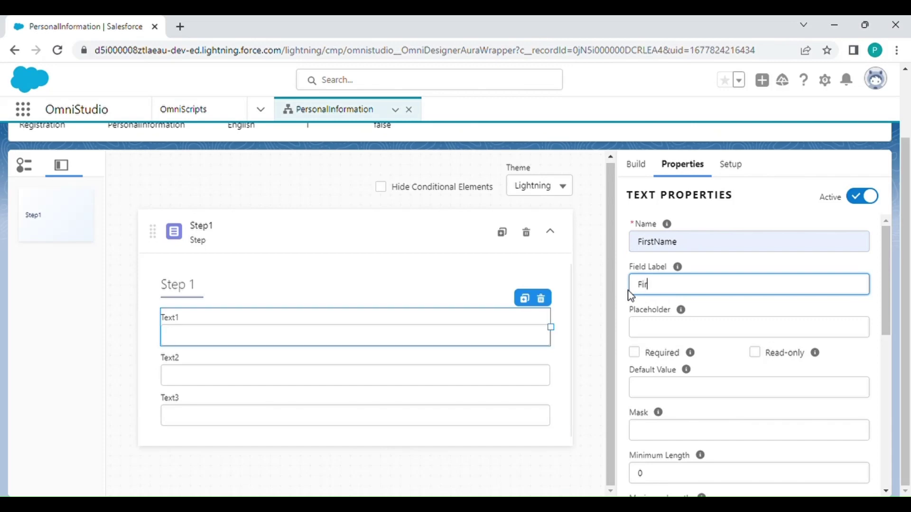
text(st Name)
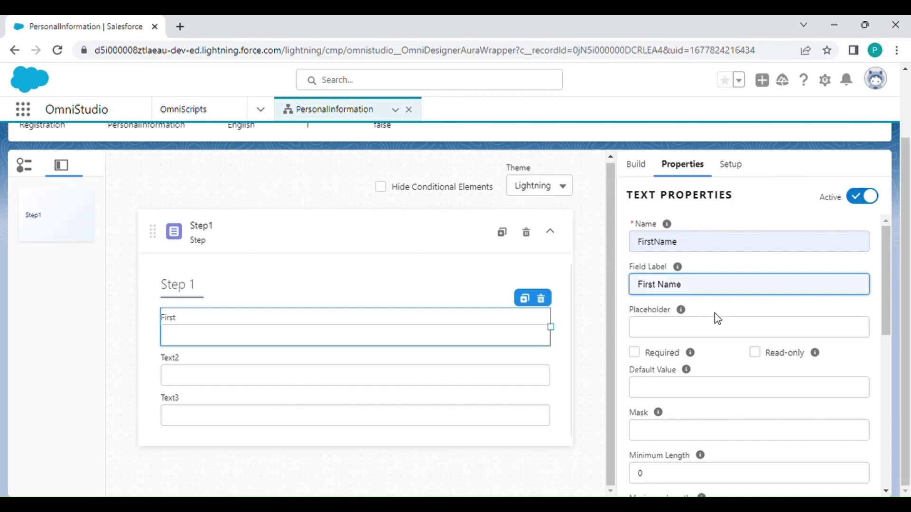
click(713, 316)
- Name the second text element LastName and set its field label to "Last Name"
click(423, 378)
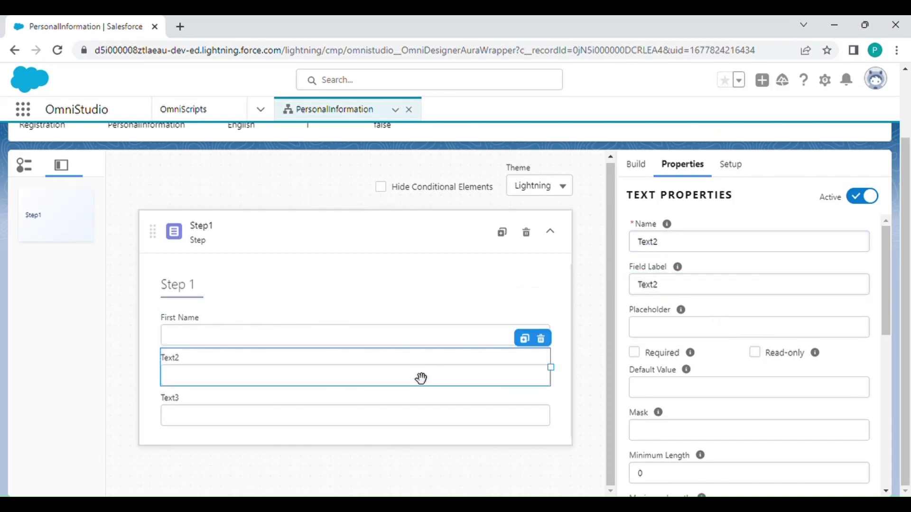
drag(664, 242, 634, 241)
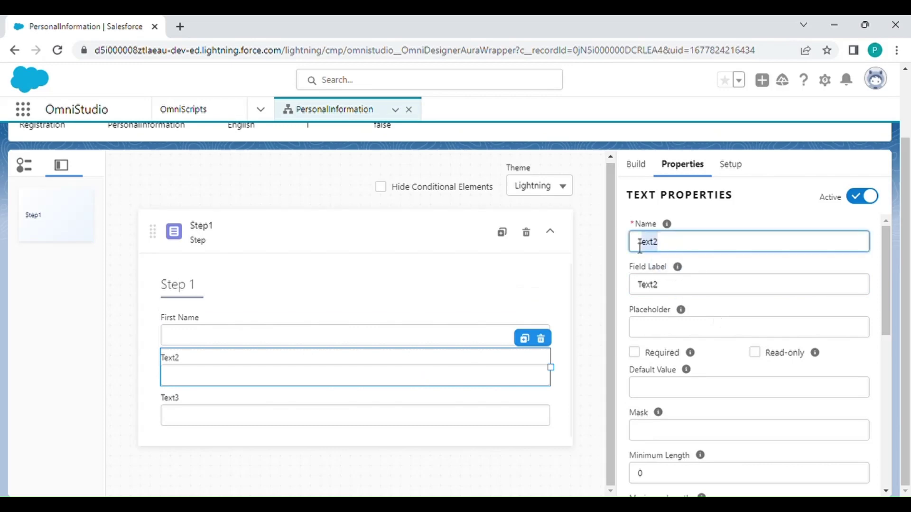
text(LastName)
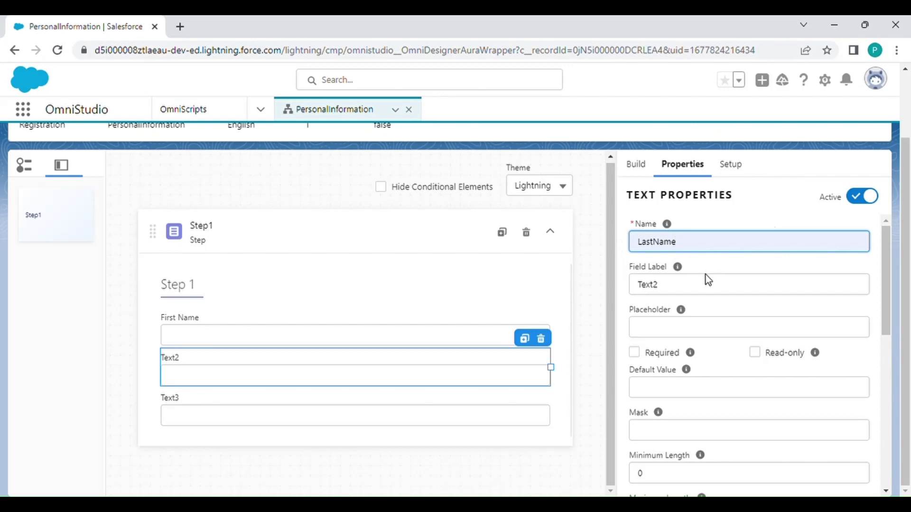
click(648, 292)
drag(648, 292, 623, 291)
key(BackSpace)
text(Last Name)
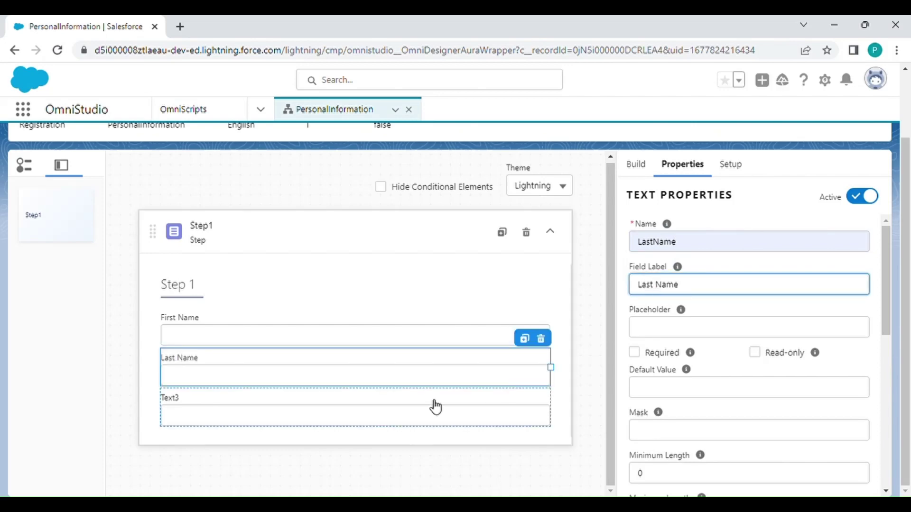
- Name the third text element MiddleName and set its field label to "Middle Name"
click(391, 414)
drag(667, 246, 639, 243)
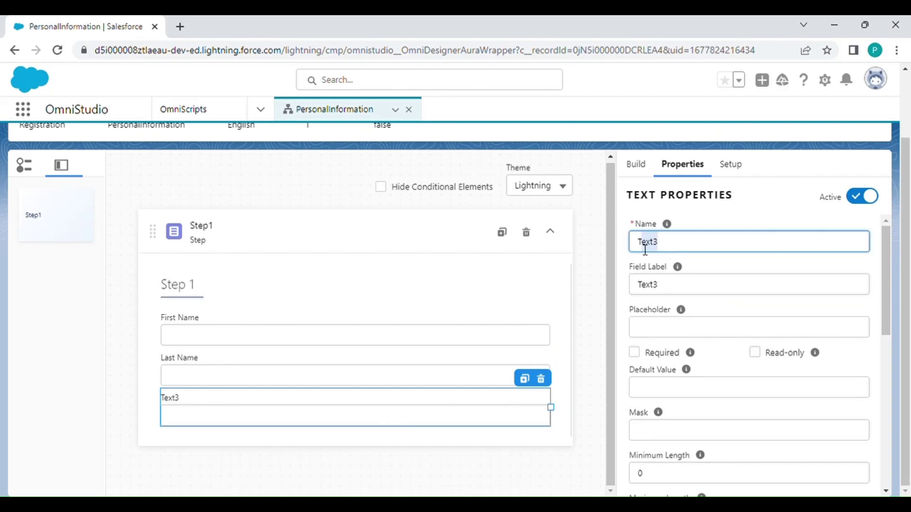
key(BackSpace)
text(MiddleName)
drag(691, 254, 628, 247)
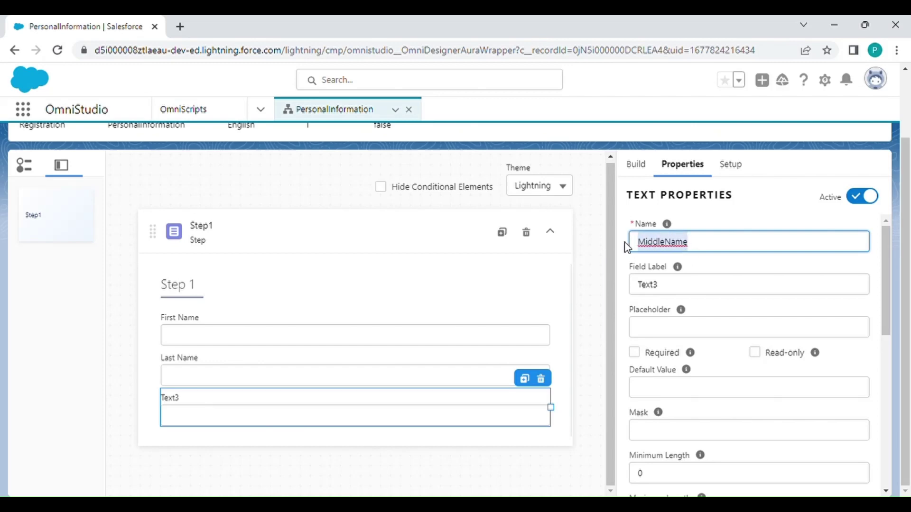
key(ctrl+c)
drag(678, 285, 625, 285)
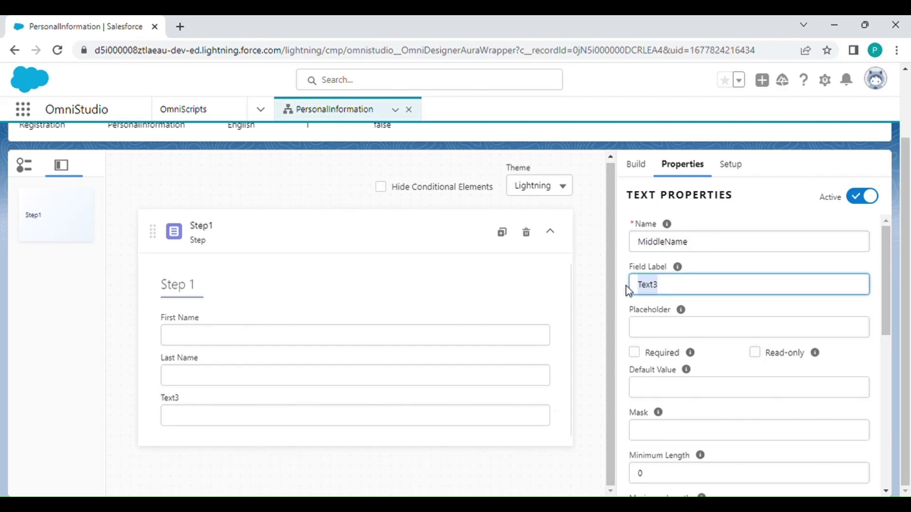
key(ctrl+v)
click(665, 286)
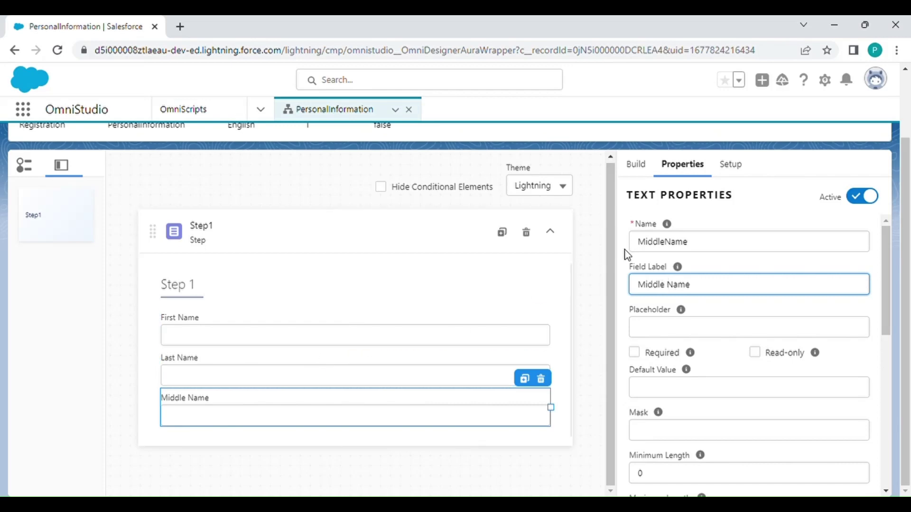
- Find the Email input element and add it to Step1 below the Middle Name field
click(639, 171)
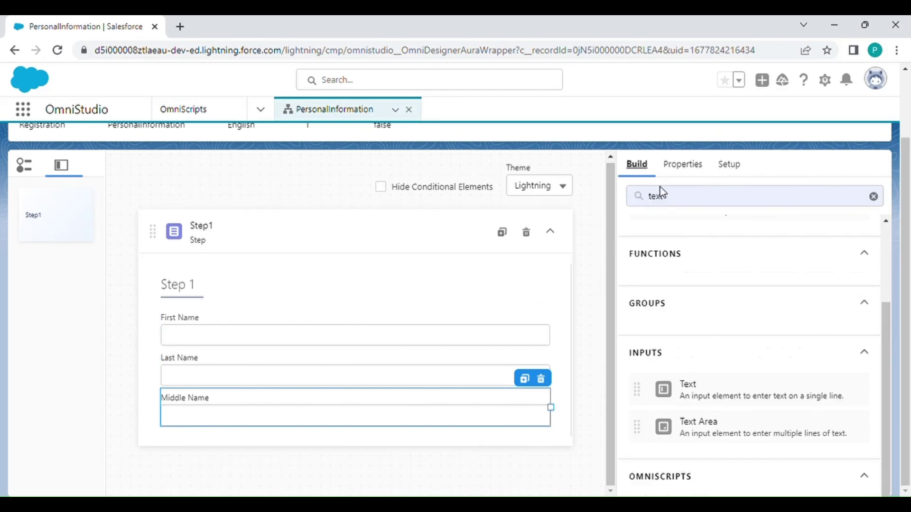
click(675, 199)
key(BackSpace)
key(BackSpace)
key(BackSpace)
key(BackSpace)
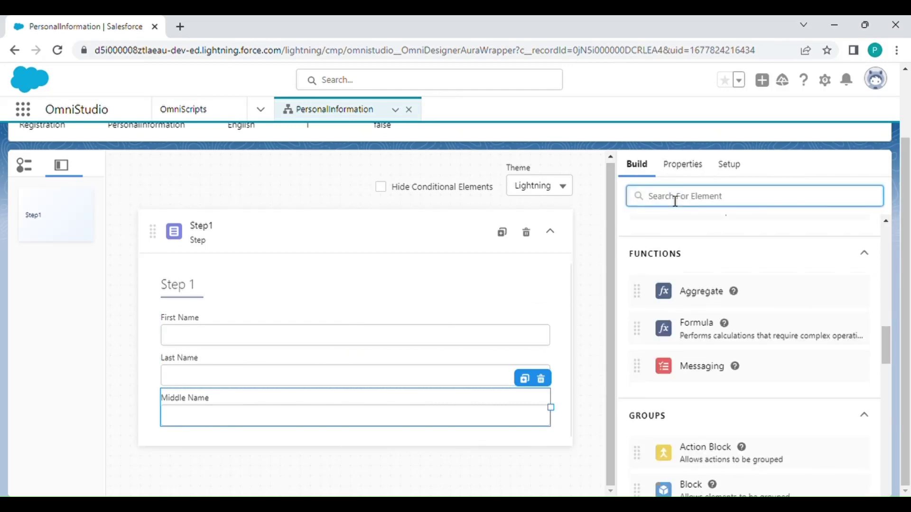
text(Ema)
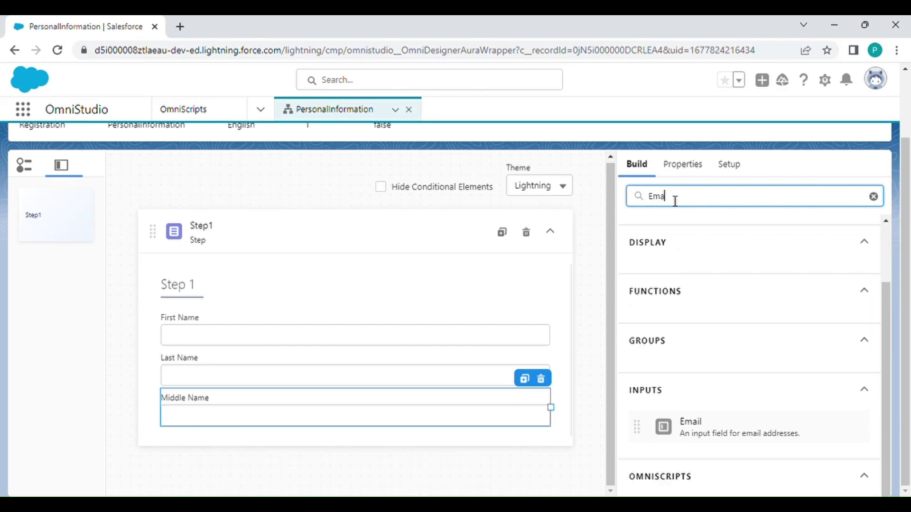
drag(736, 436, 408, 435)
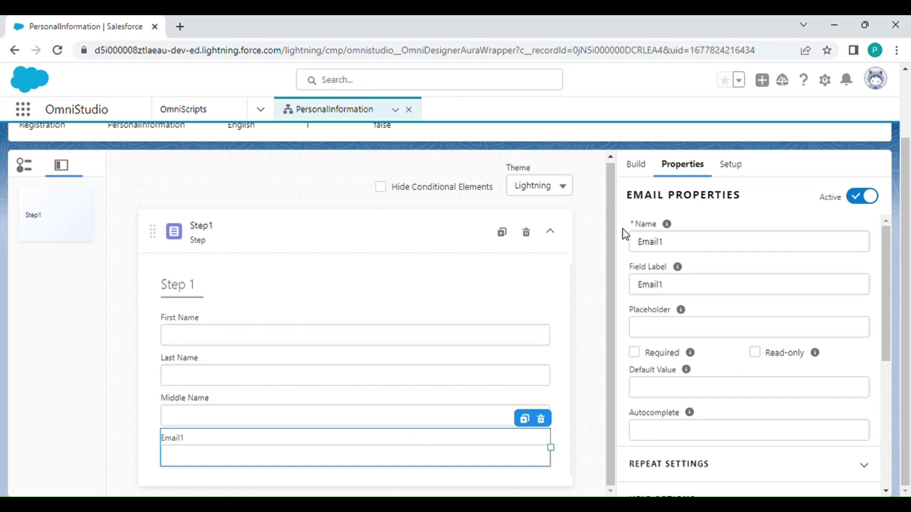
- Search the elements for "phone" and add a Telephone input to Step1 below the email field
click(637, 165)
click(674, 209)
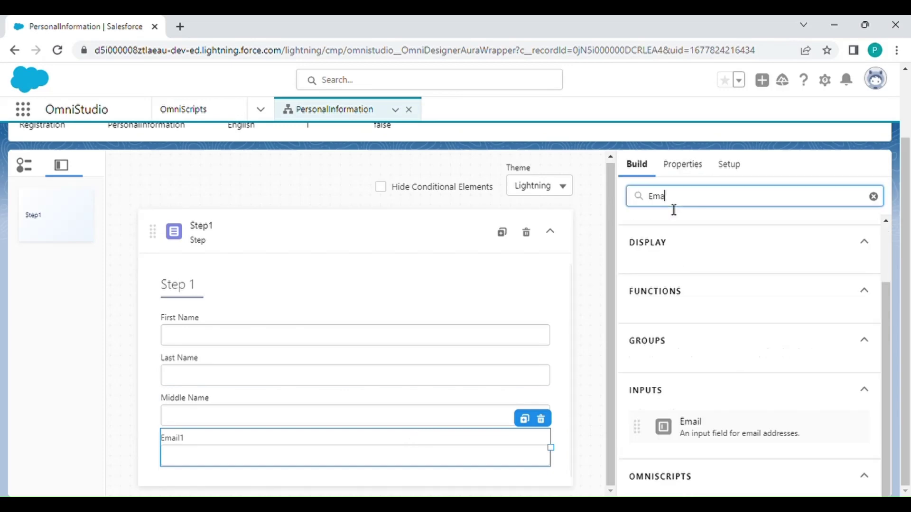
key(BackSpace)
key(BackSpace)
key(BackSpace)
text(ph)
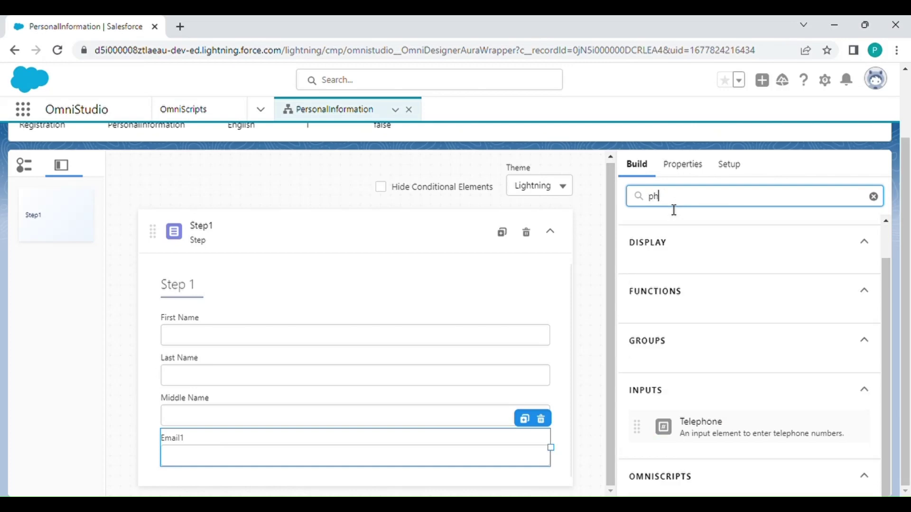
text(one)
drag(749, 435, 407, 470)
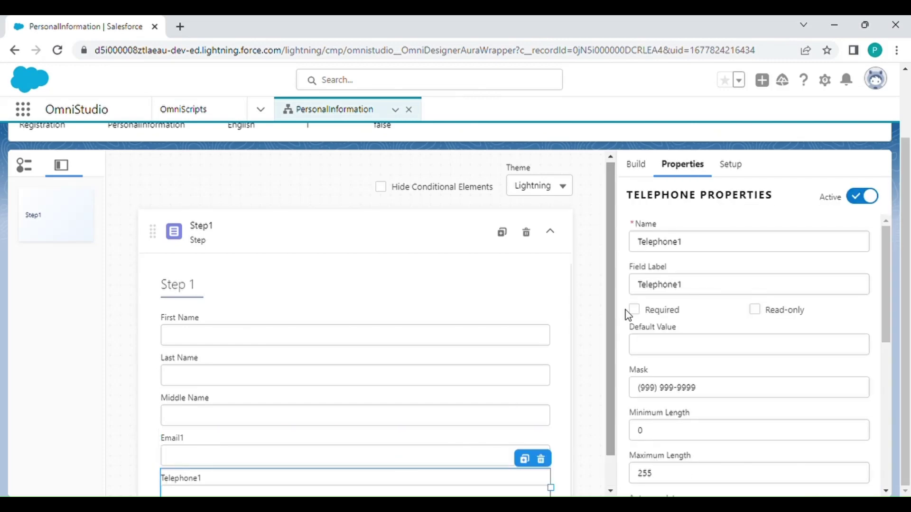
- Set the telephone element's field label to "Phone Number" and its name to Telephone
drag(710, 291, 617, 298)
text(Phone)
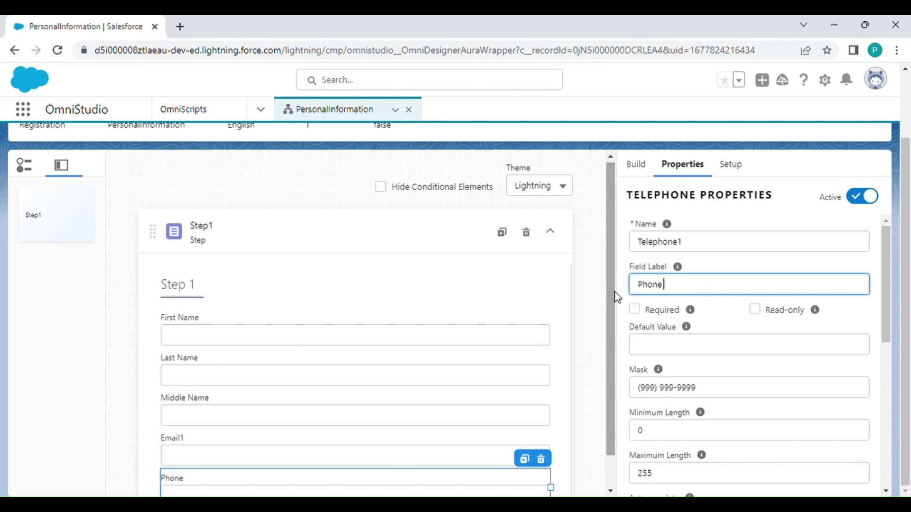
text( Number)
click(699, 251)
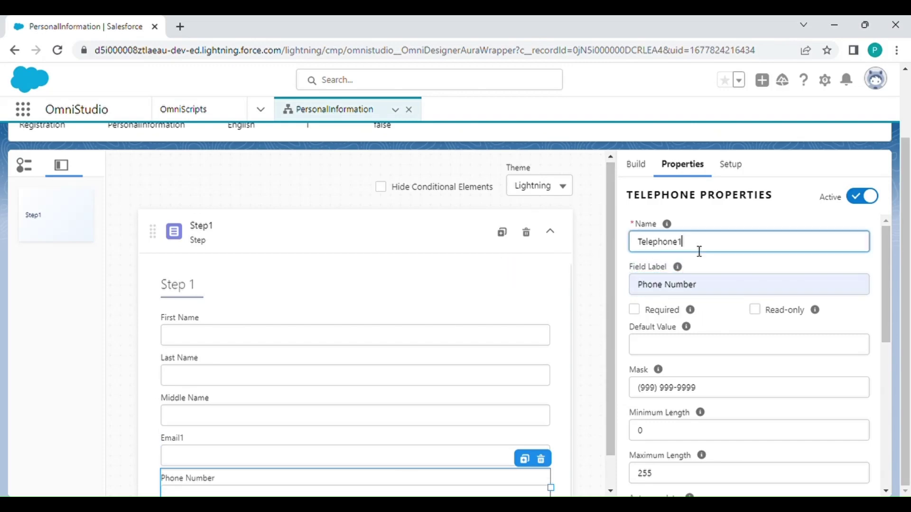
key(BackSpace)
click(793, 269)
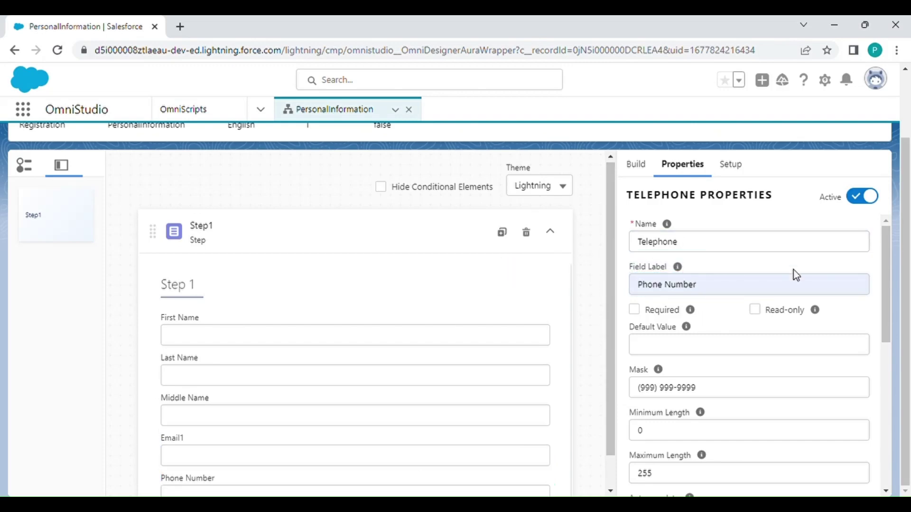
- Resize all five input fields in Step1 to half width so they form a two-column layout
scroll(496, 320, down, 1)
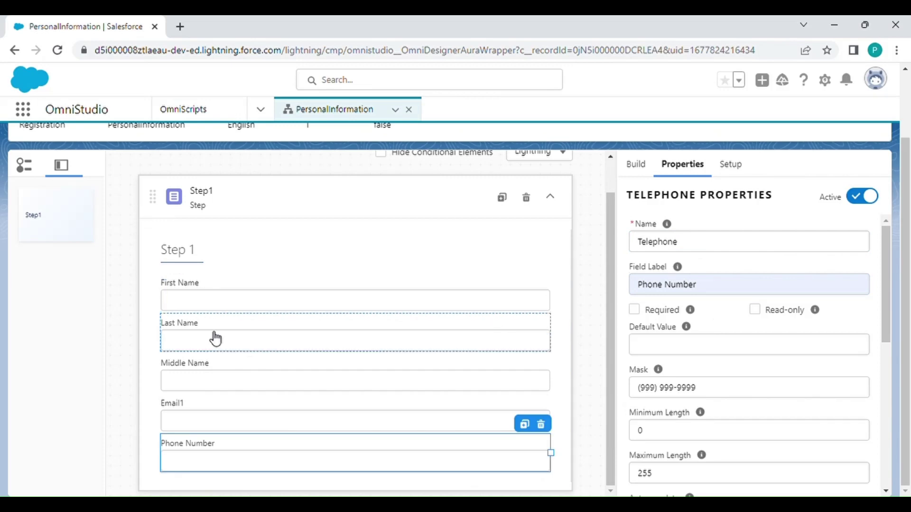
click(269, 298)
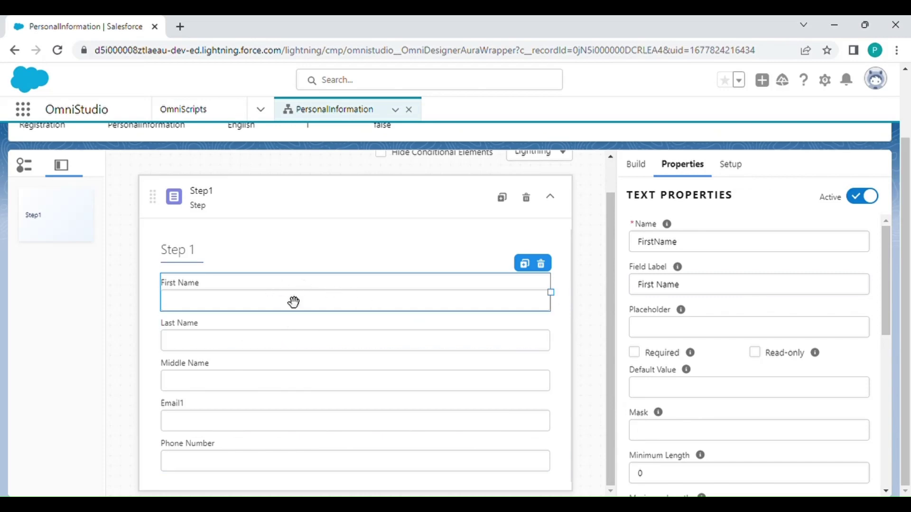
drag(553, 296, 354, 303)
click(370, 329)
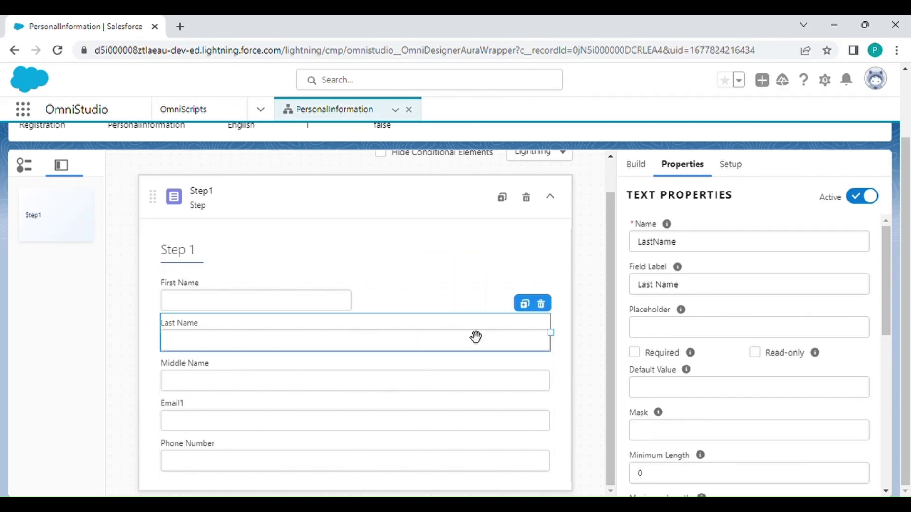
drag(551, 344, 364, 428)
click(358, 366)
click(536, 407)
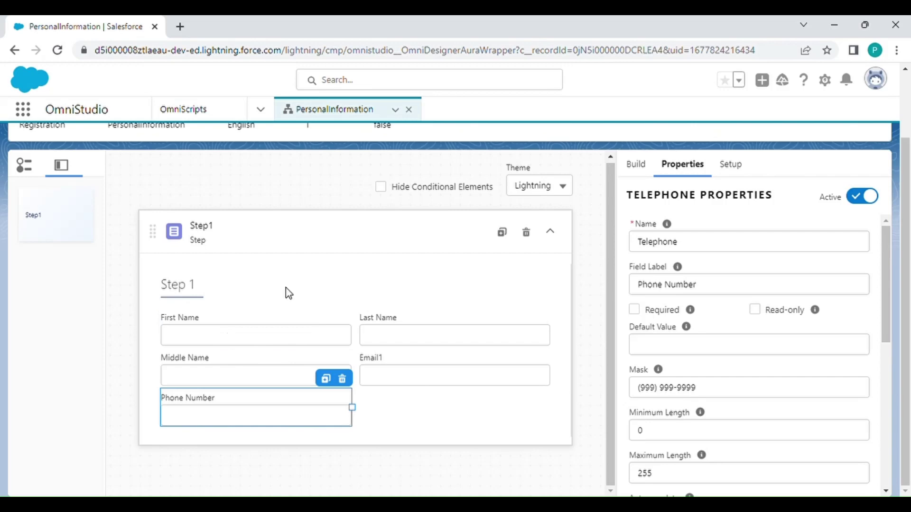
- Set the field label of Step1 to "Personal Information"
click(314, 268)
triple_click(681, 284)
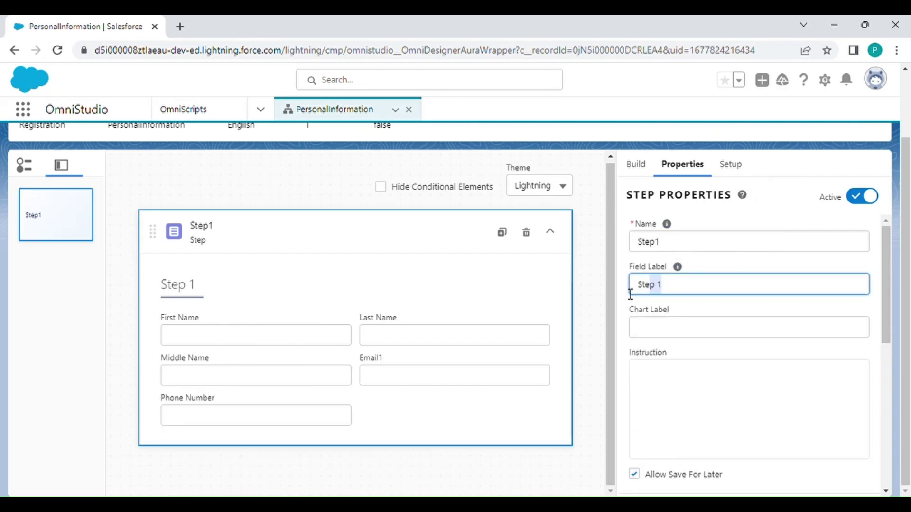
key(BackSpace)
text(Per)
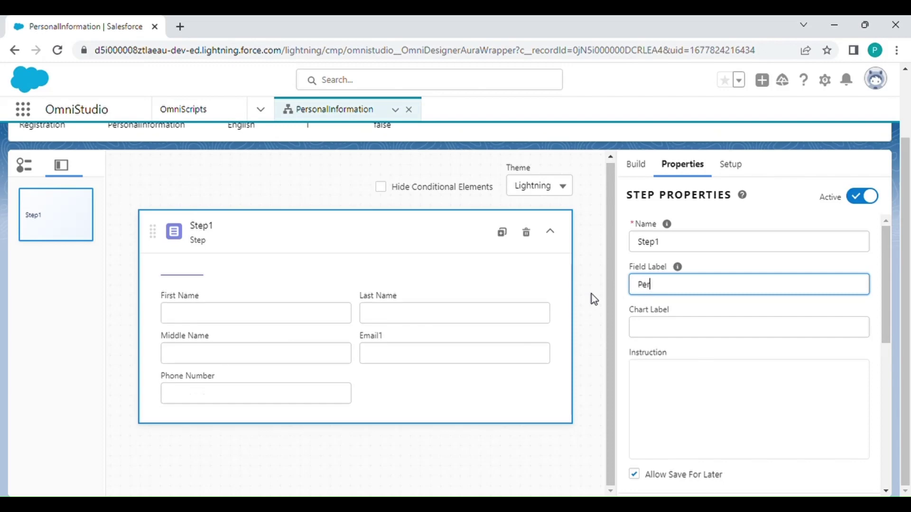
text(sonal)
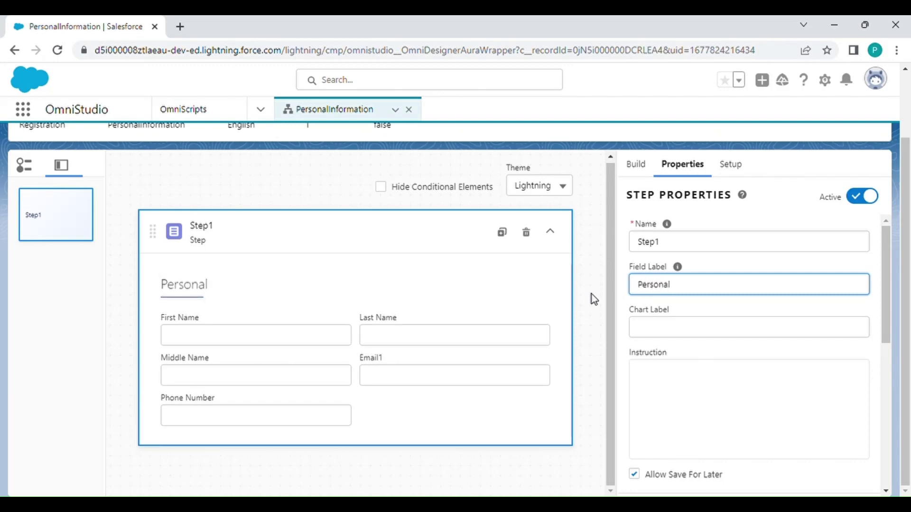
click(656, 319)
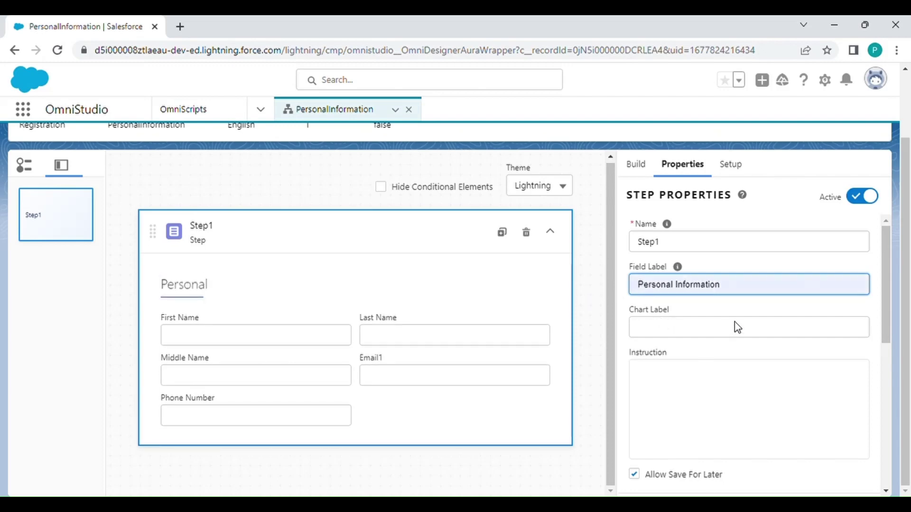
click(714, 308)
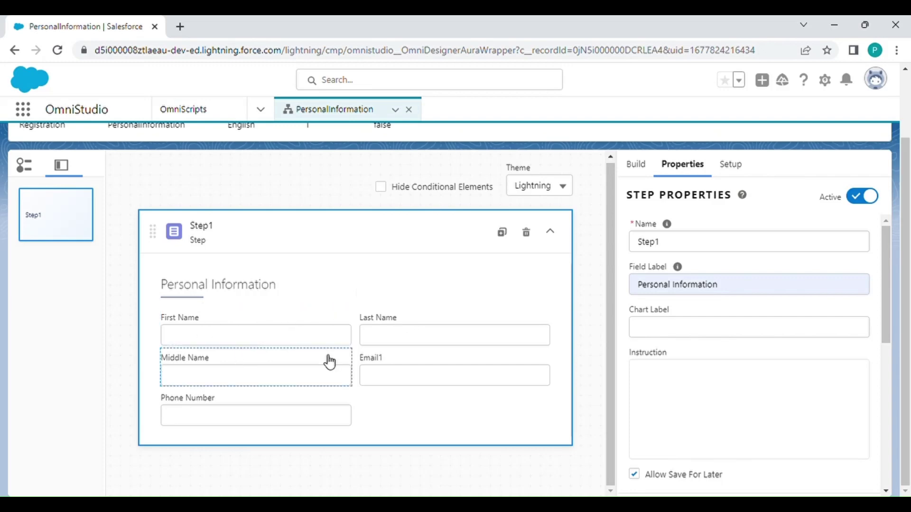
- Set the field label of the email element to "Email"
click(427, 371)
mouse_move(683, 277)
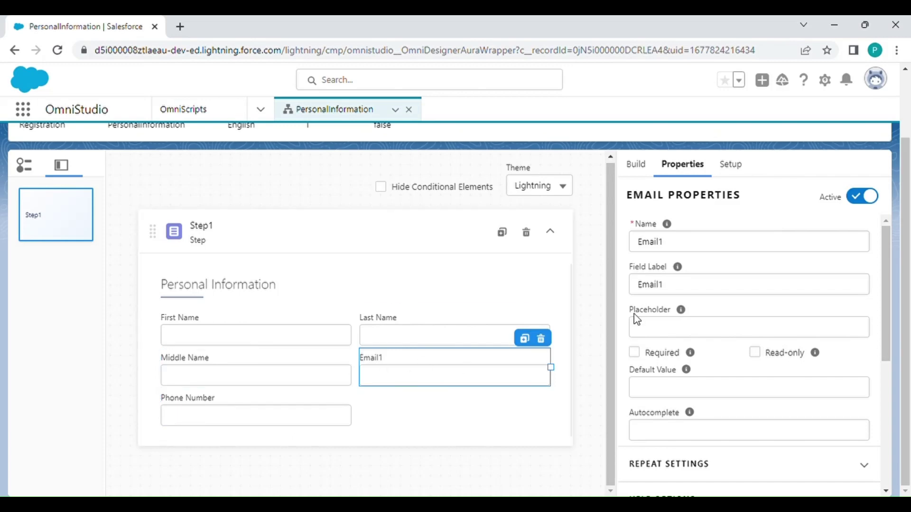
click(676, 289)
key(BackSpace)
click(592, 291)
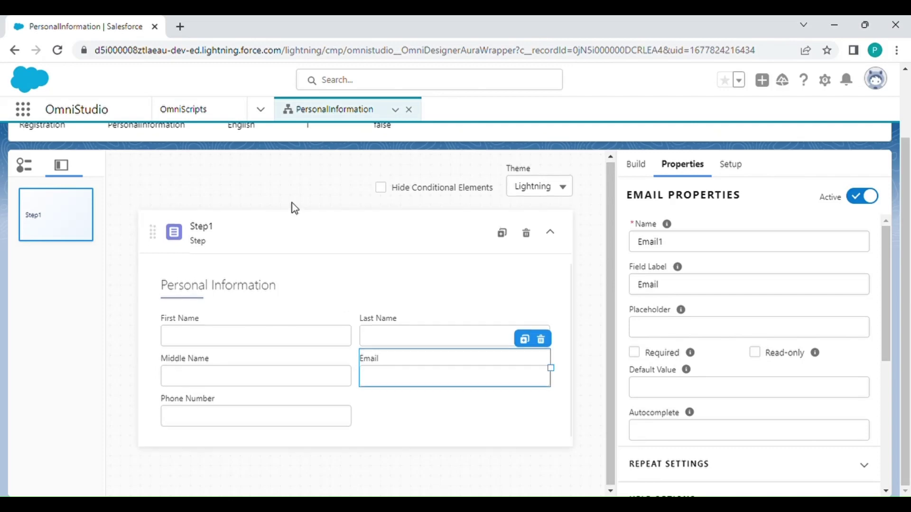
- View the list of OmniStudio DataRaptors and return to the PersonalInformation OmniScript
click(265, 111)
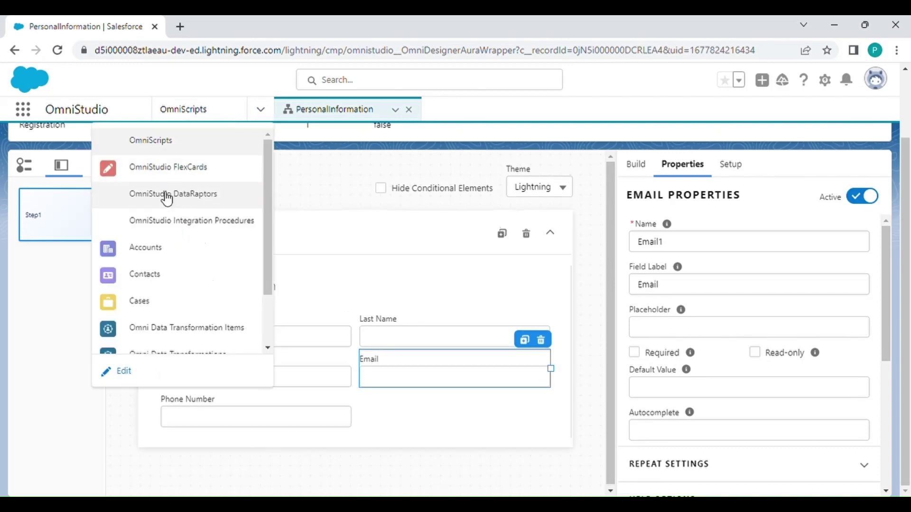
click(184, 196)
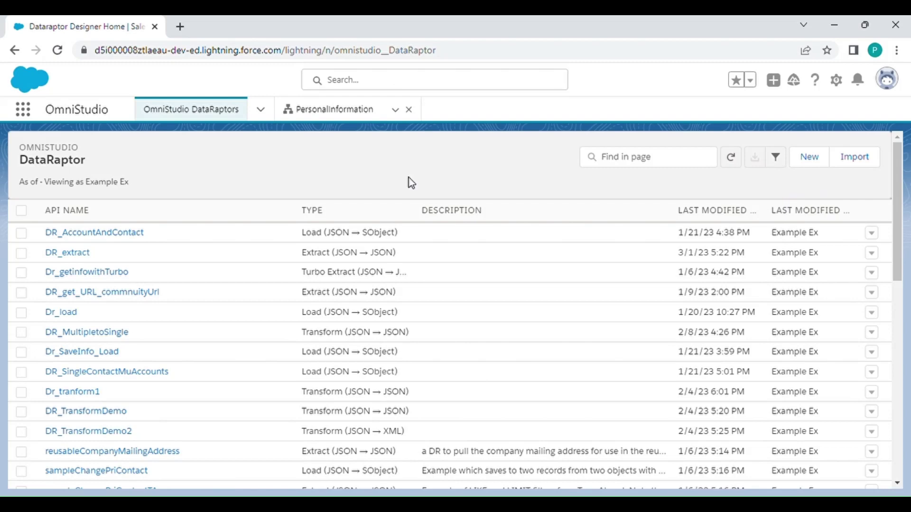
click(354, 112)
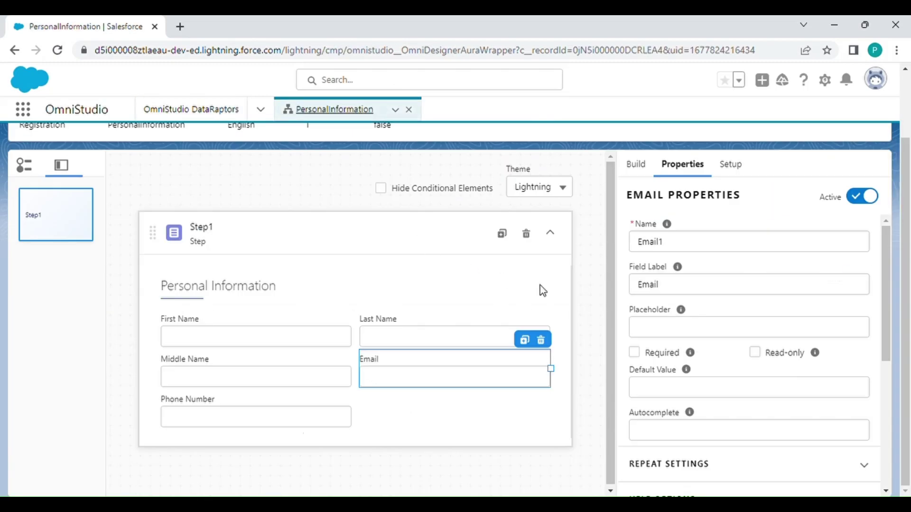
- Clear the element search and add a DataRaptor Extract Action above the collapsed Step1
click(643, 179)
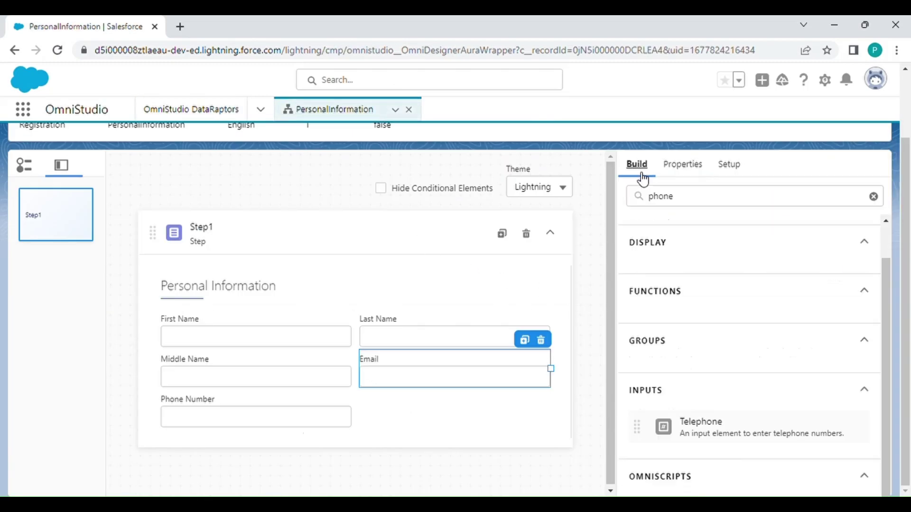
click(695, 205)
key(BackSpace)
key(BackSpace)
key(BackSpace)
key(BackSpace)
key(BackSpace)
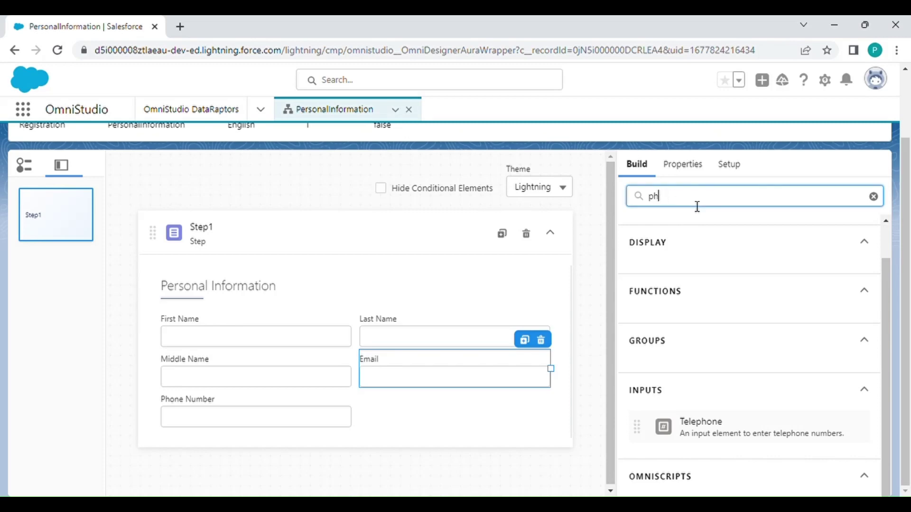
scroll(721, 288, up, 2)
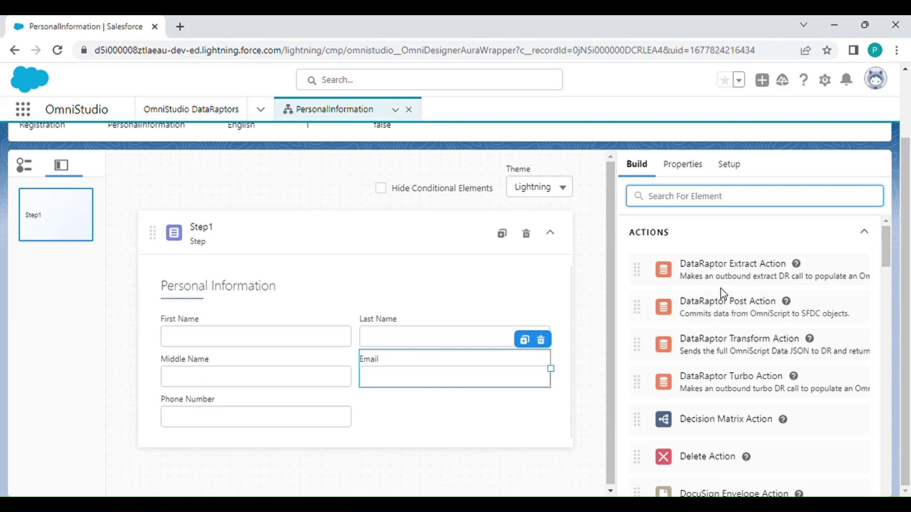
click(551, 233)
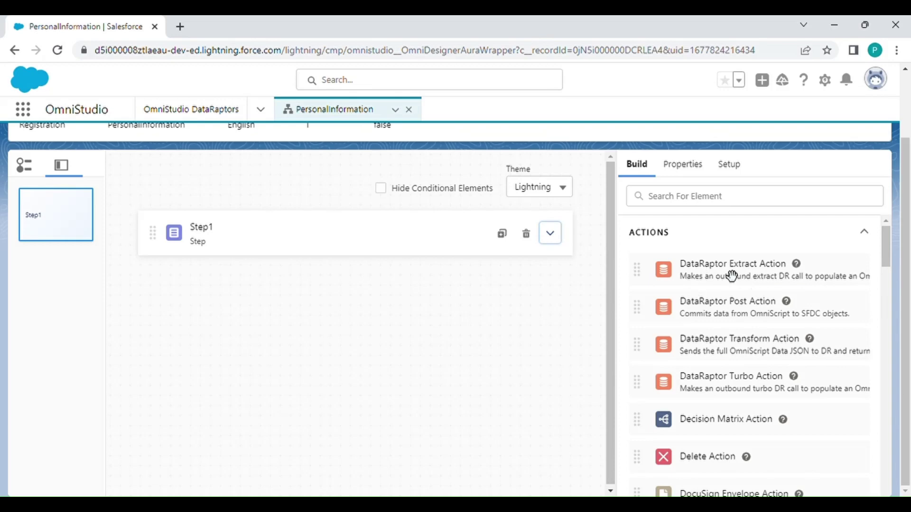
click(550, 233)
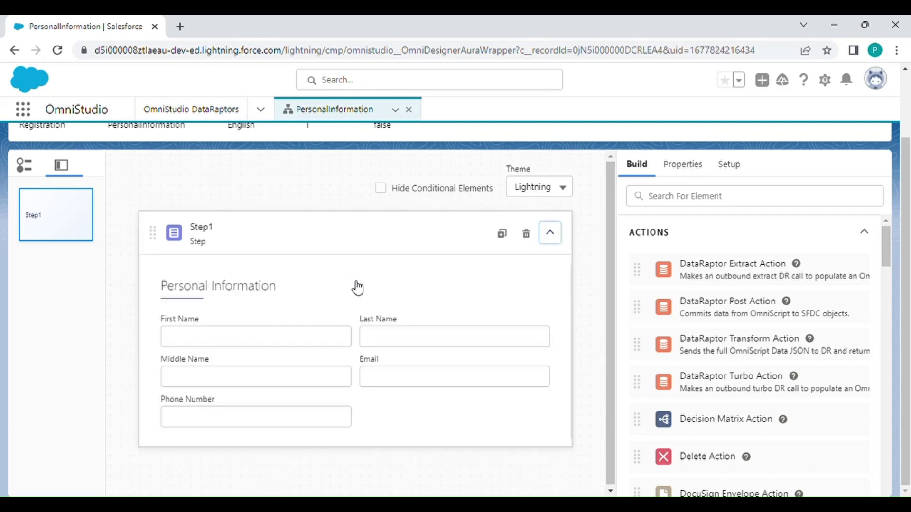
click(557, 237)
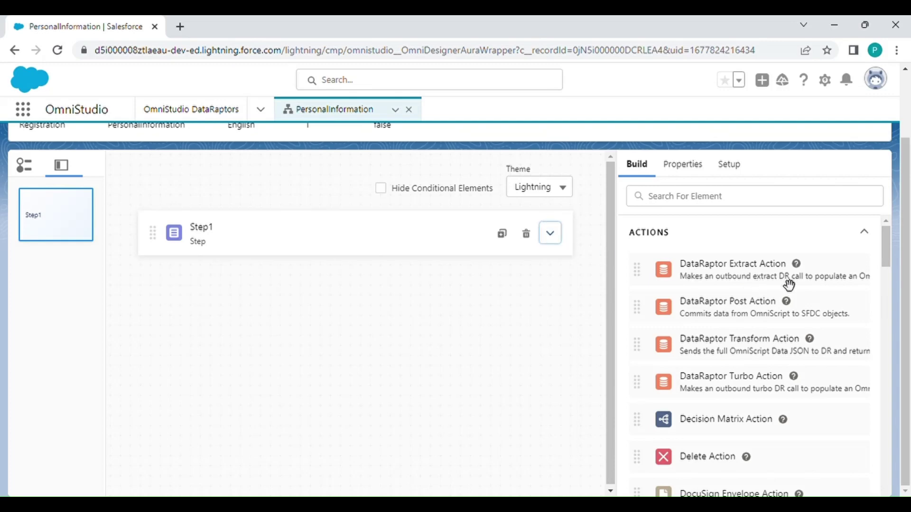
drag(789, 284, 519, 212)
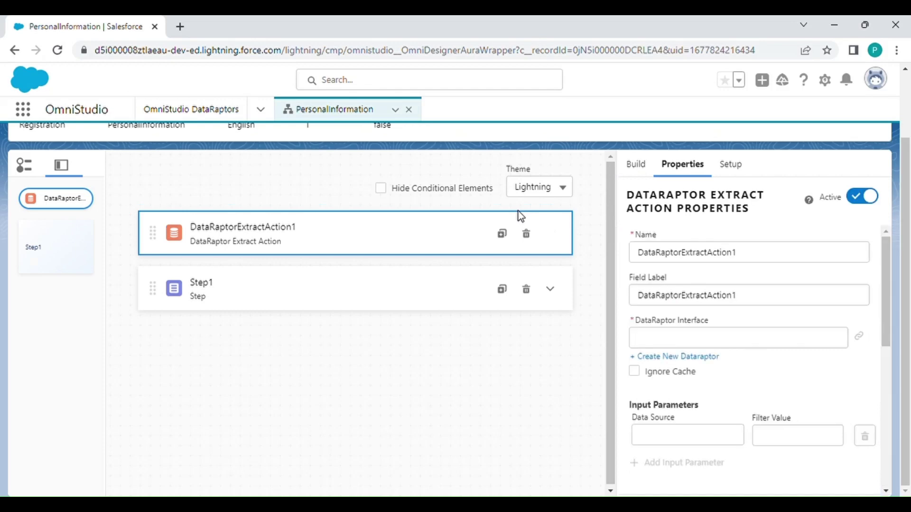
- Set the field label of the DataRaptor Extract Action to "GetDatafromCon&acc"
click(753, 301)
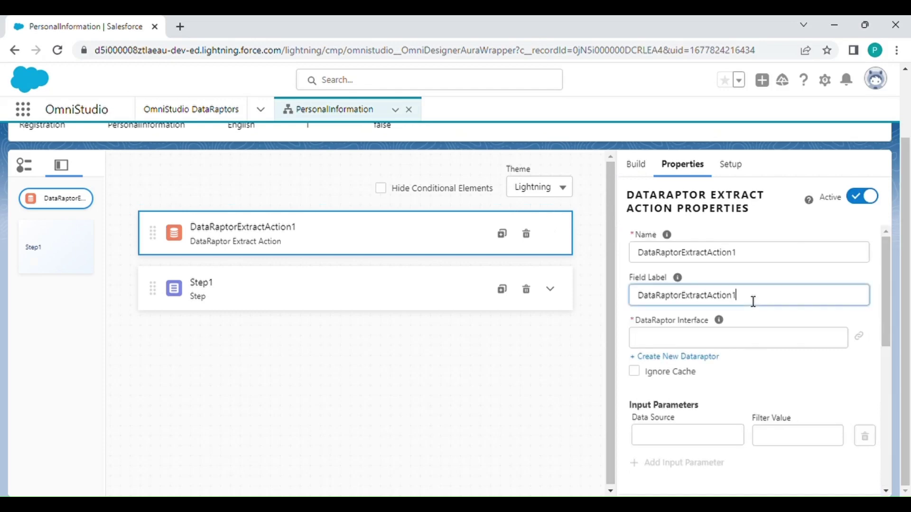
key(ctrl+a)
key(BackSpace)
text(Ge)
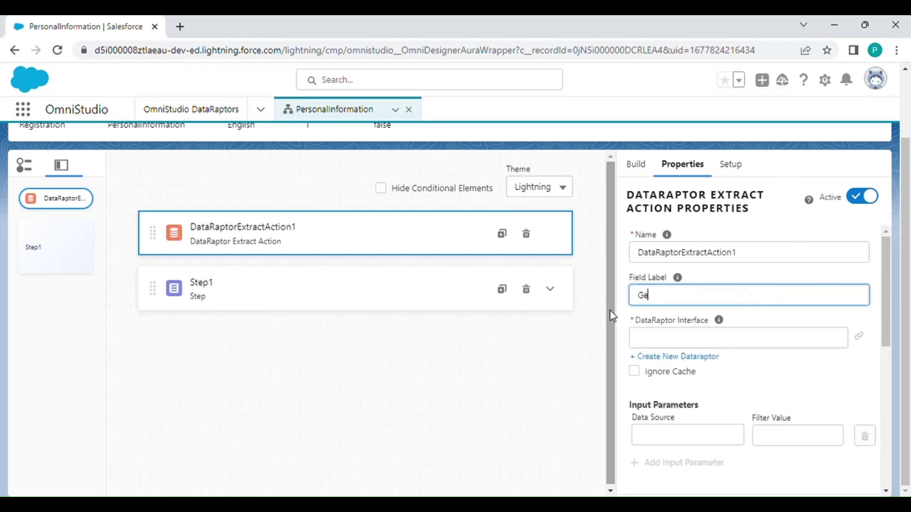
text(tDatafromCon&)
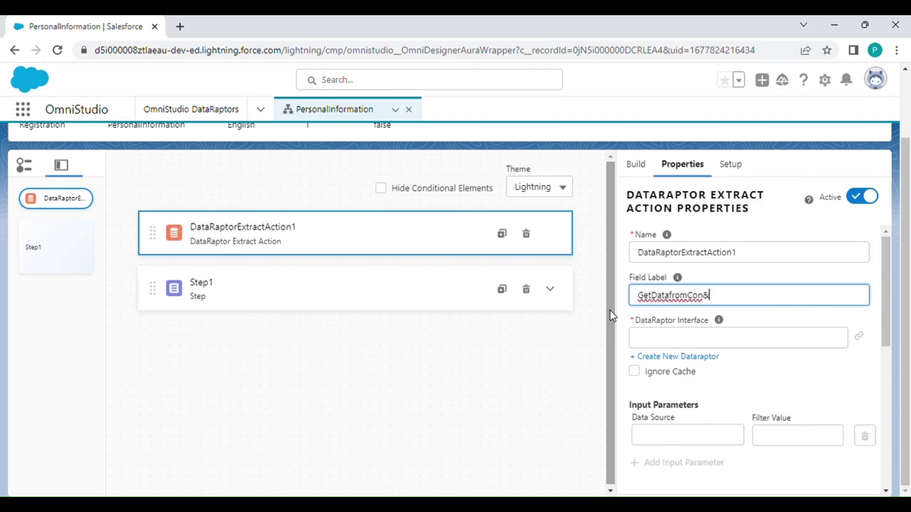
text(acc)
click(780, 319)
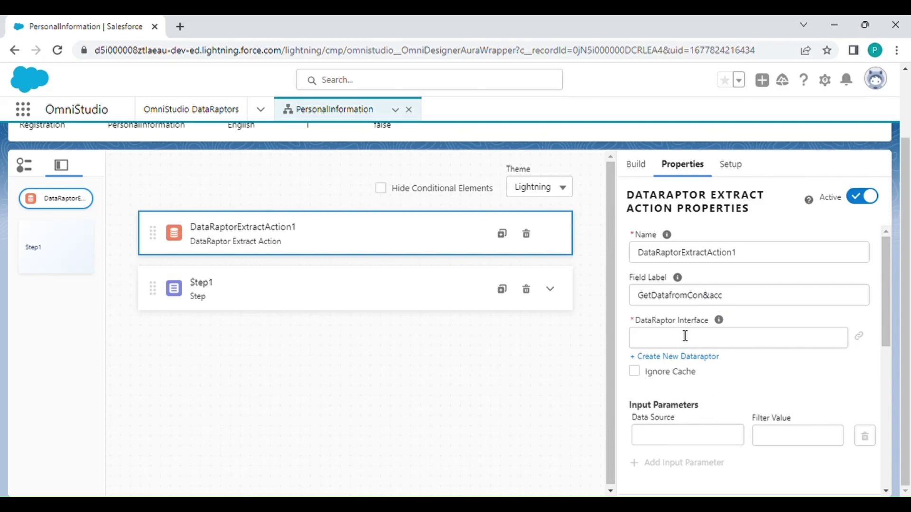
- Create a new DataRaptor named "GetDataFromContactandAccount" for the extract action's DataRaptor interface
click(674, 357)
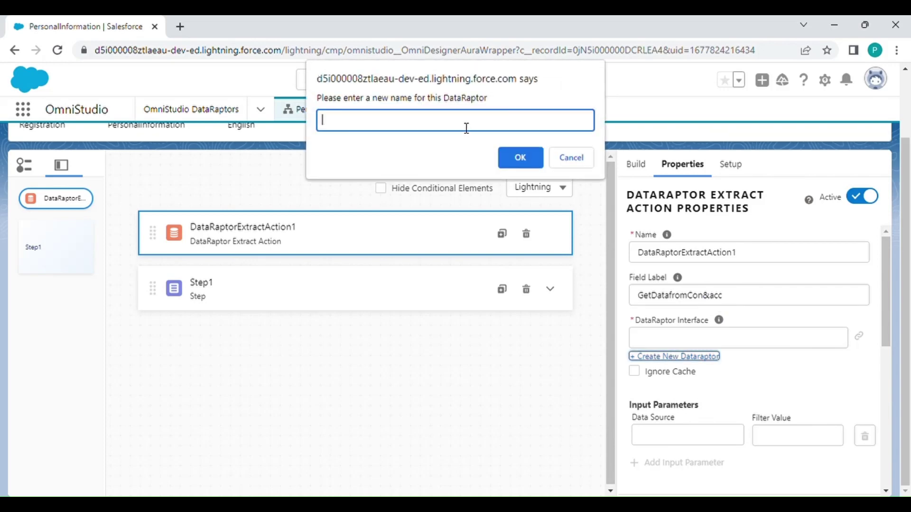
text(GetDataFromContact)
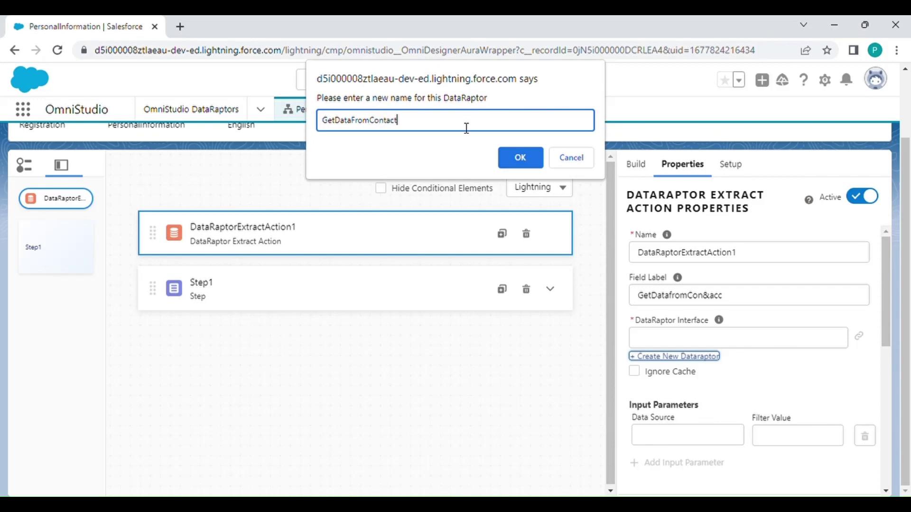
text(andAccount)
click(512, 153)
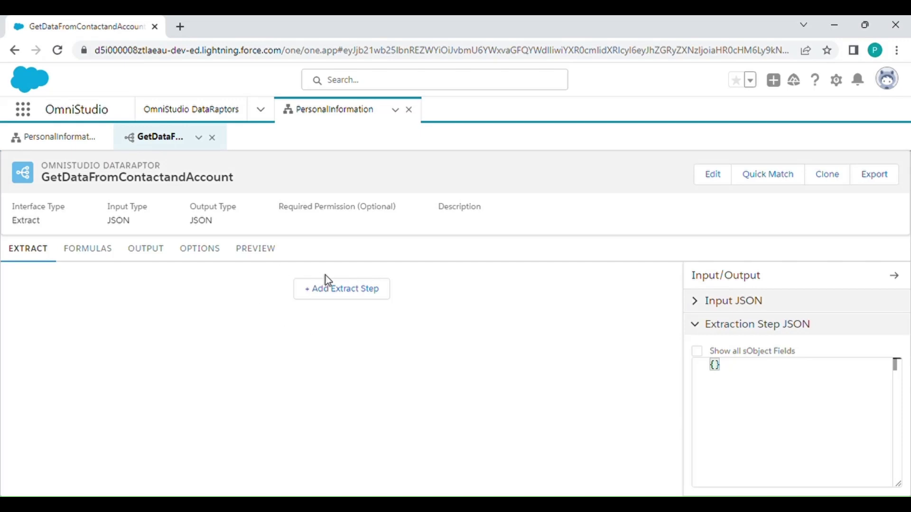
- Add an extract step on the Account object with the extract output path "Account"
click(334, 286)
click(209, 298)
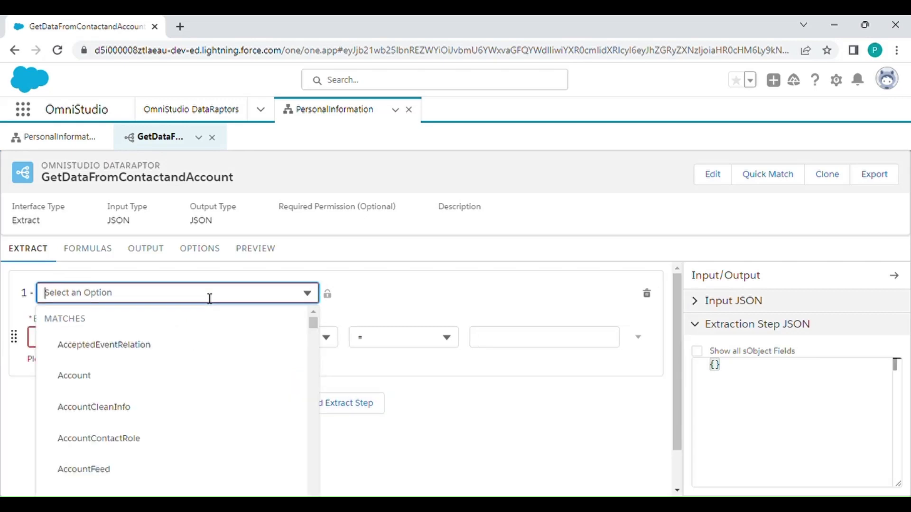
click(135, 386)
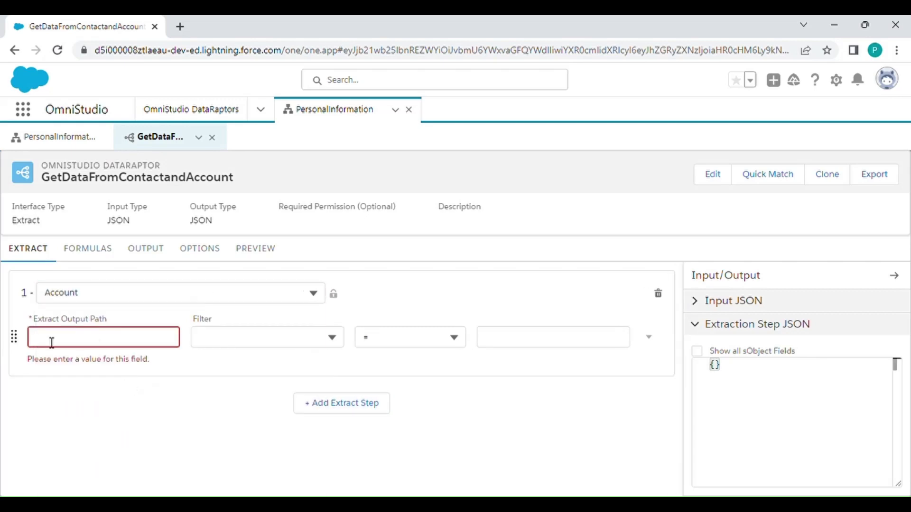
click(90, 341)
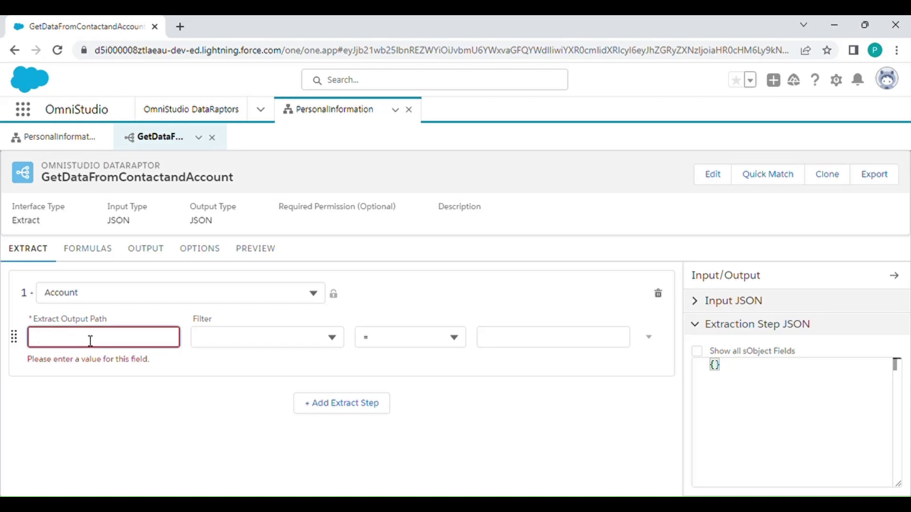
text(Account)
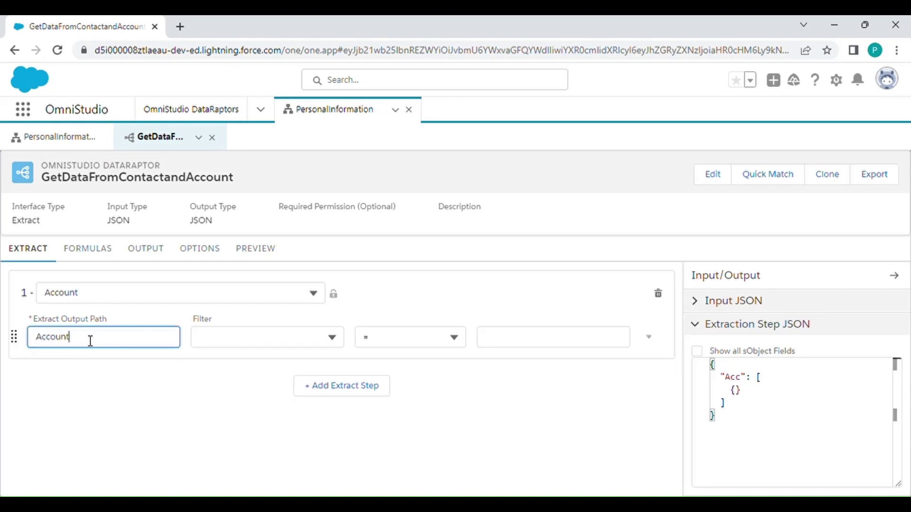
click(146, 377)
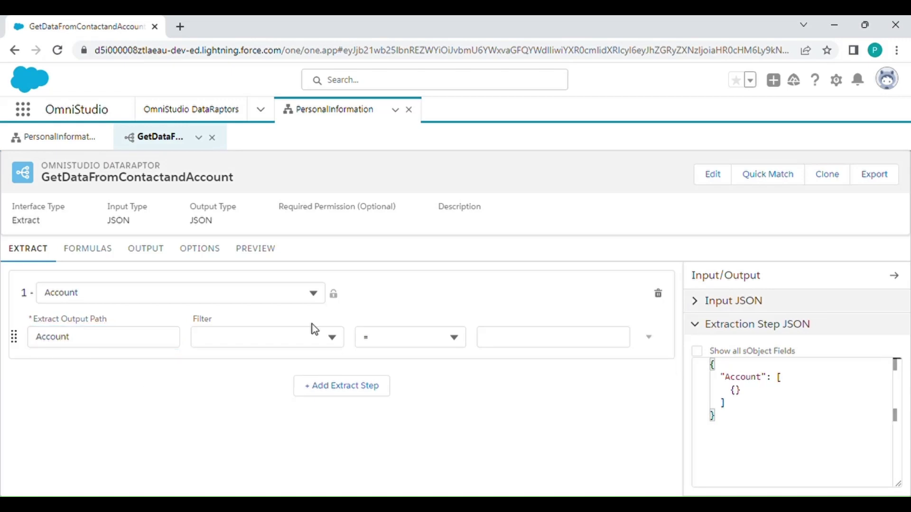
- Filter the Account extract step so that Id equals "AccountId"
click(295, 339)
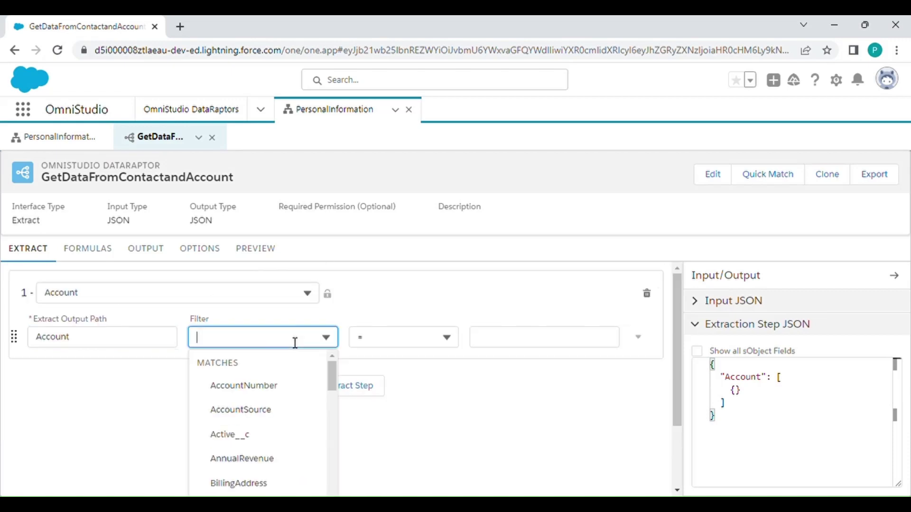
text(Id)
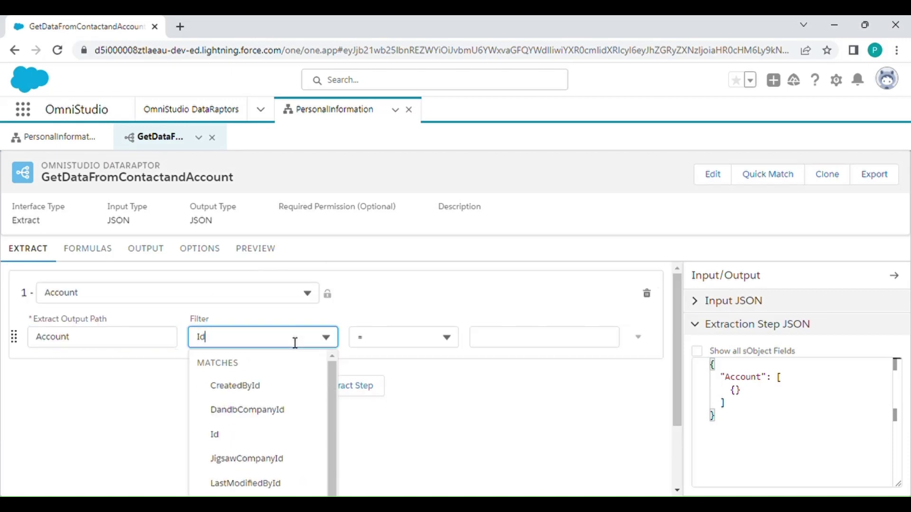
click(243, 434)
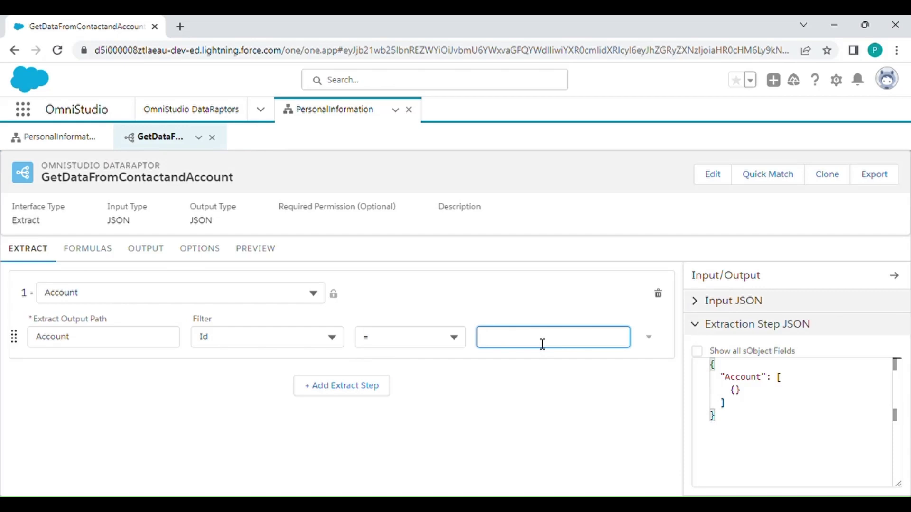
text(ccountId)
click(259, 268)
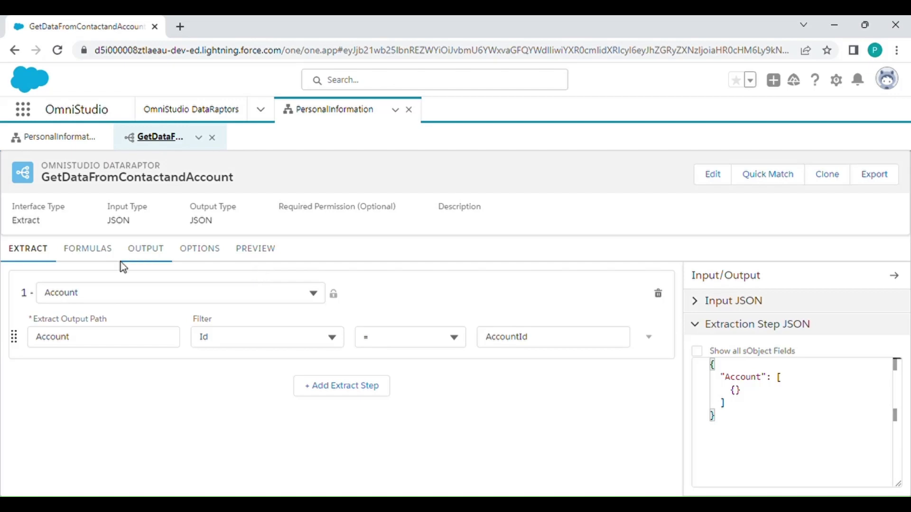
- Return to the PersonalInformation OmniScript and add a Text input to Step1, narrowed to sit beside Phone Number
click(79, 142)
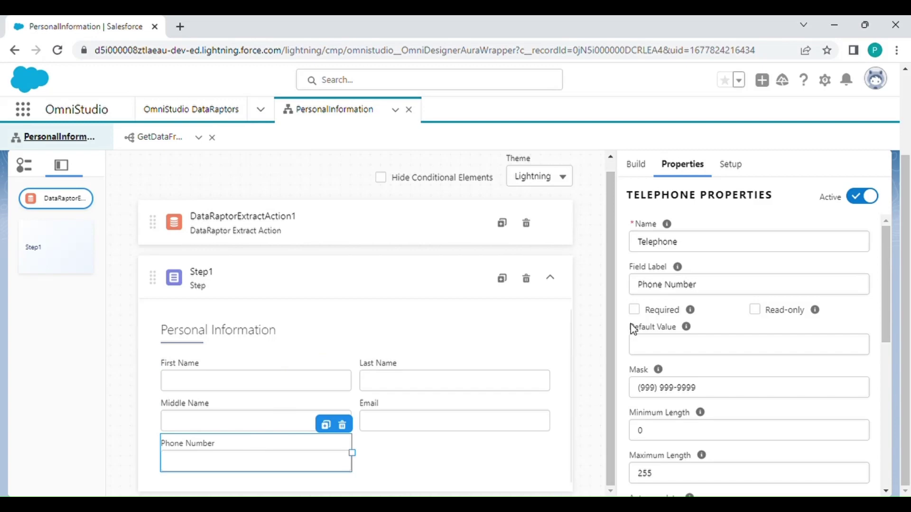
click(634, 166)
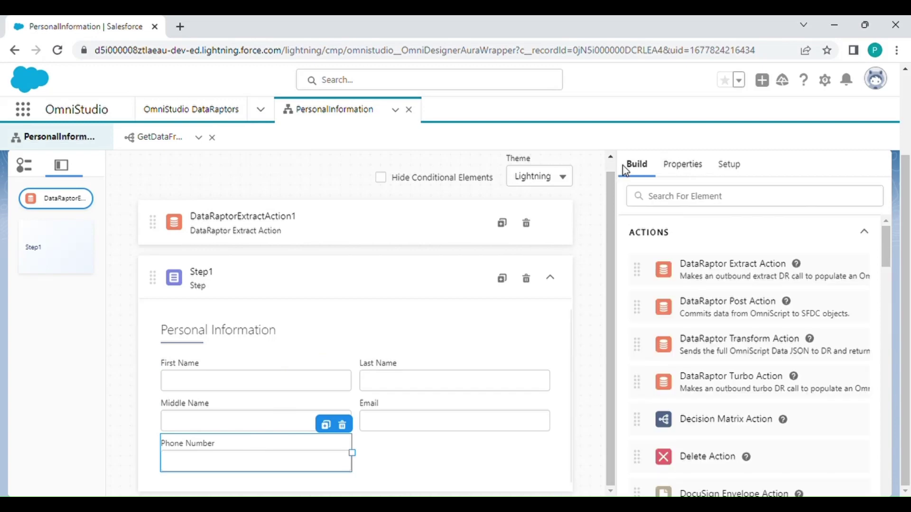
click(671, 201)
text(text)
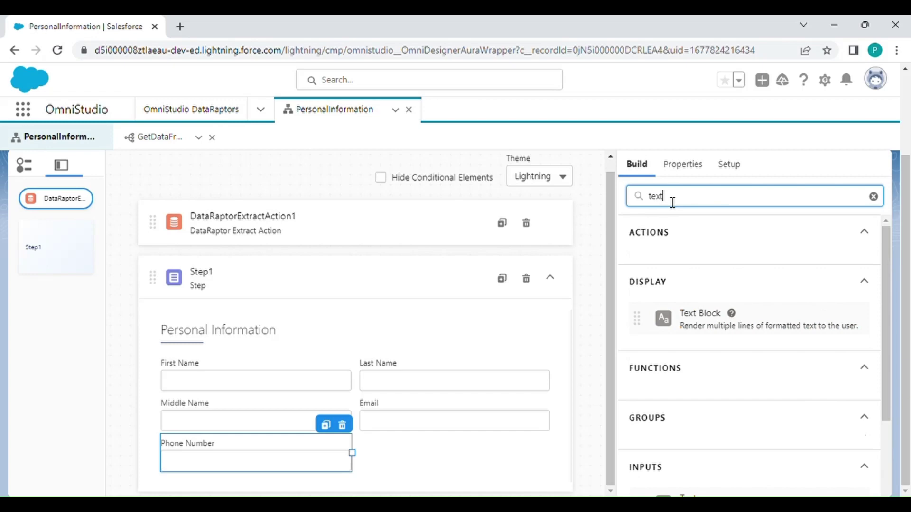
scroll(878, 465, down, 3)
drag(750, 403, 460, 449)
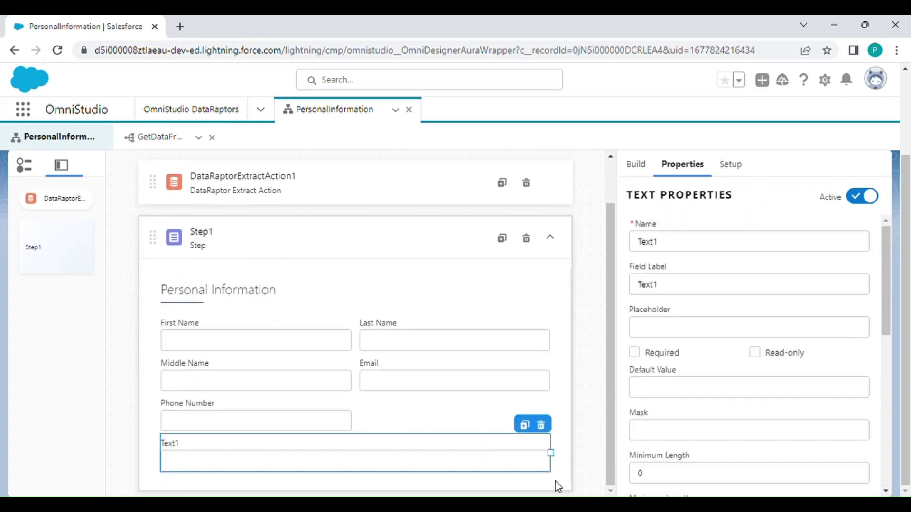
mouse_move(558, 458)
mouse_down()
mouse_move(366, 471)
mouse_move(550, 466)
mouse_up()
- Set both the field label and the name of the new text element to "Fax"
double_click(634, 291)
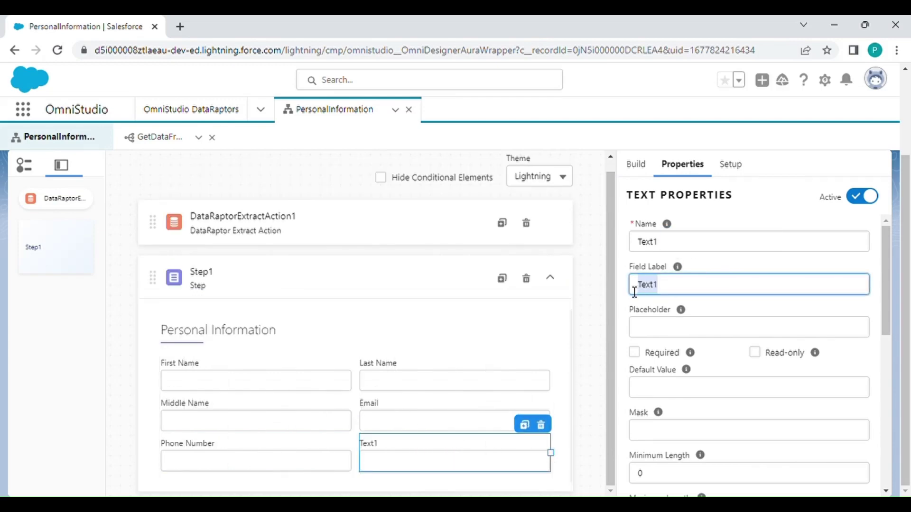
text(Fa)
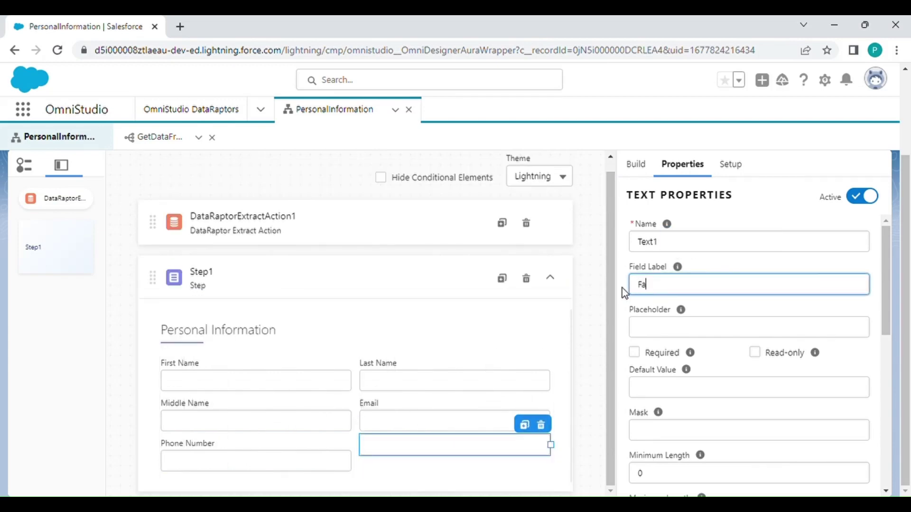
text(x)
double_click(631, 242)
key(BackSpace)
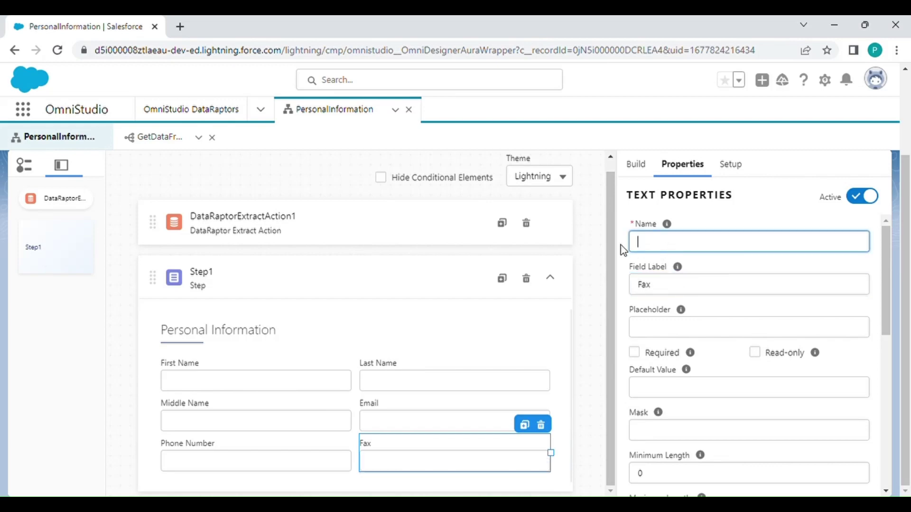
text(Fax)
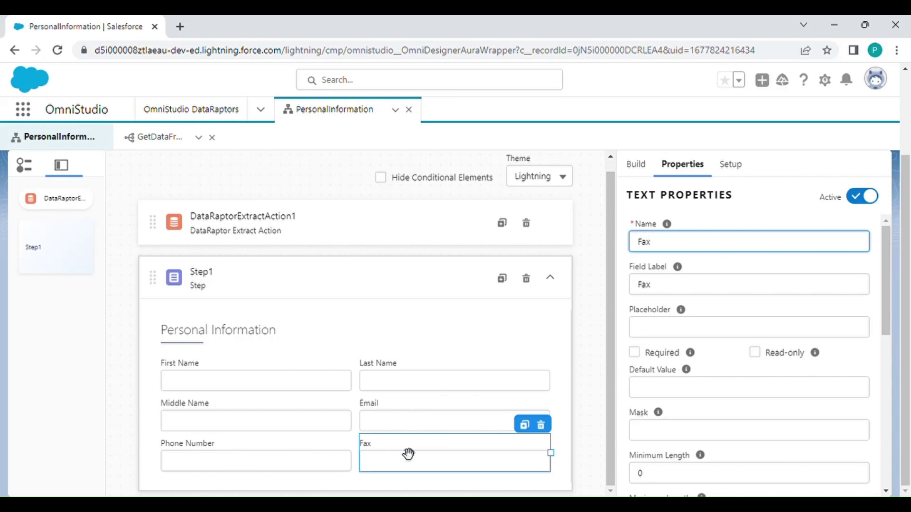
click(588, 352)
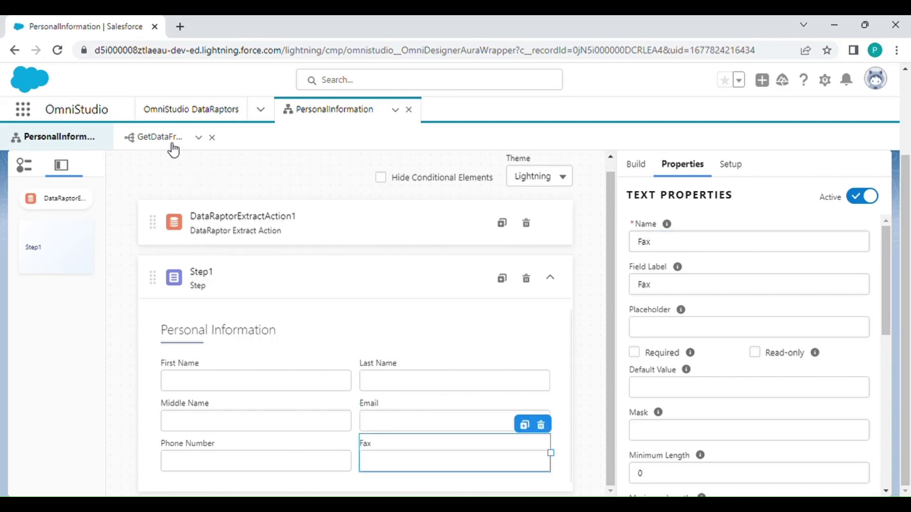
- Switch to the GetDataFromContactandAccount DataRaptor and add an output mapping with extract JSON path Account:Phone
click(159, 138)
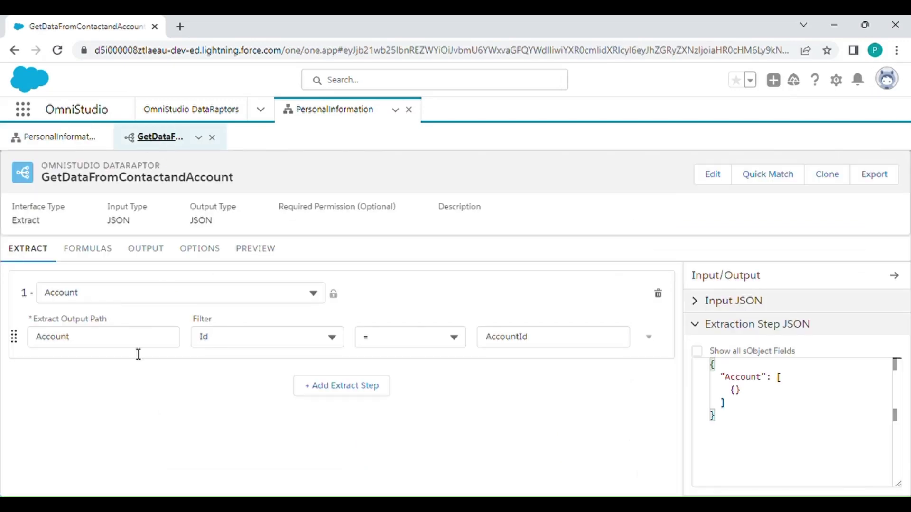
click(154, 252)
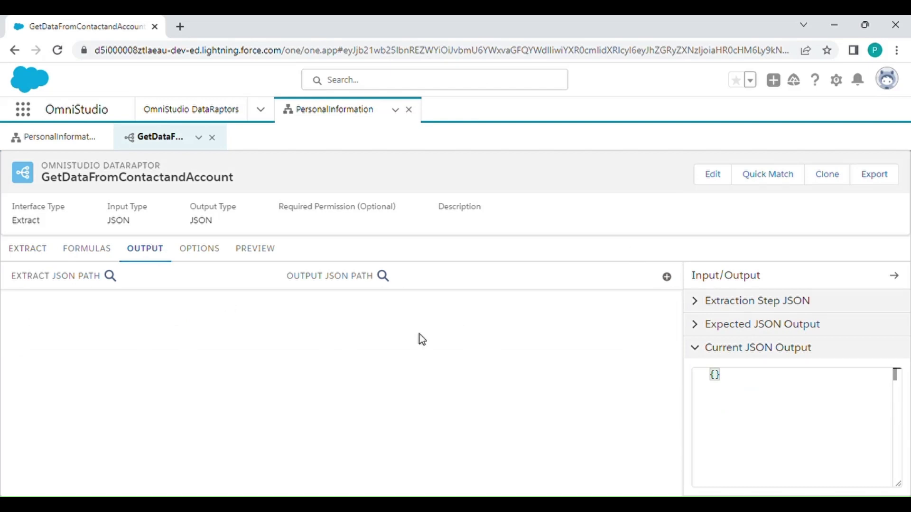
click(666, 277)
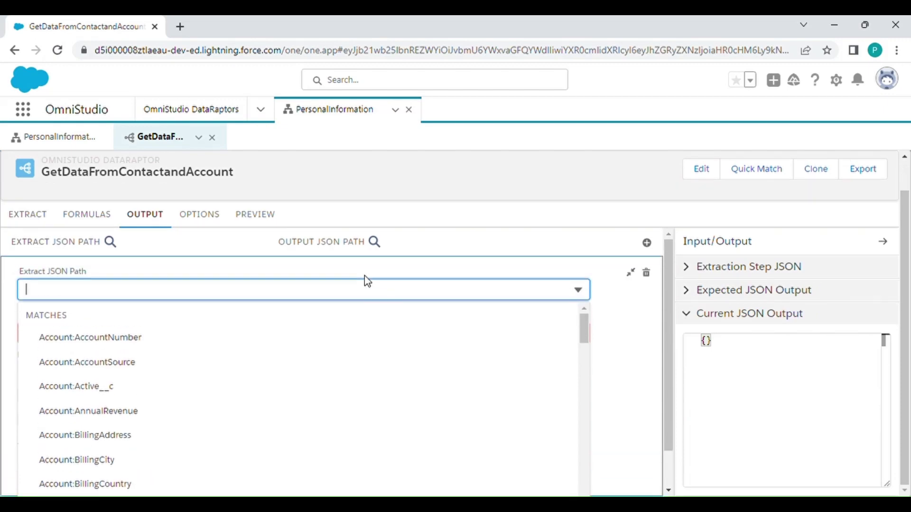
scroll(266, 398, down, 3)
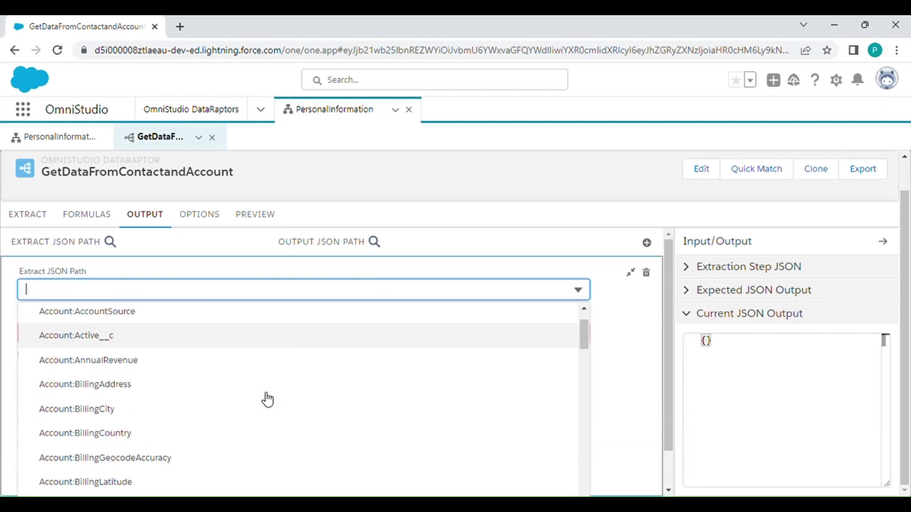
scroll(268, 400, down, 5)
scroll(267, 400, up, 6)
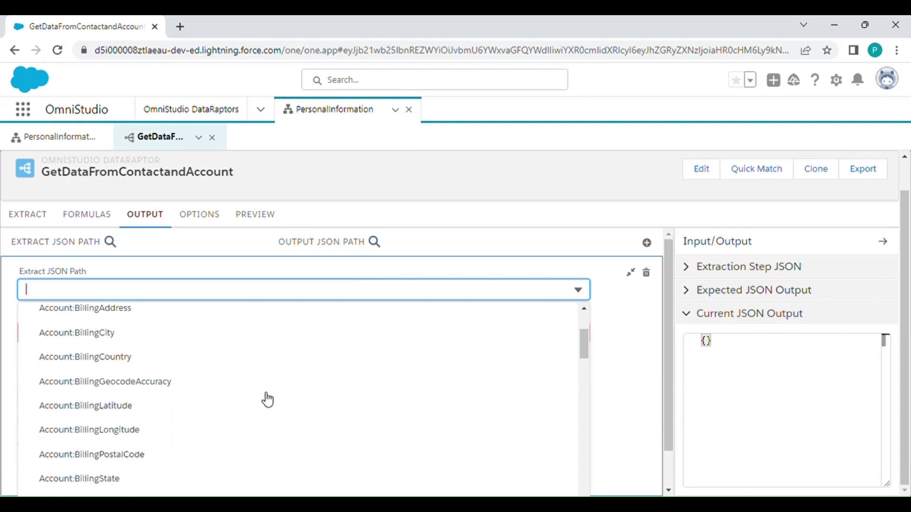
text(phone)
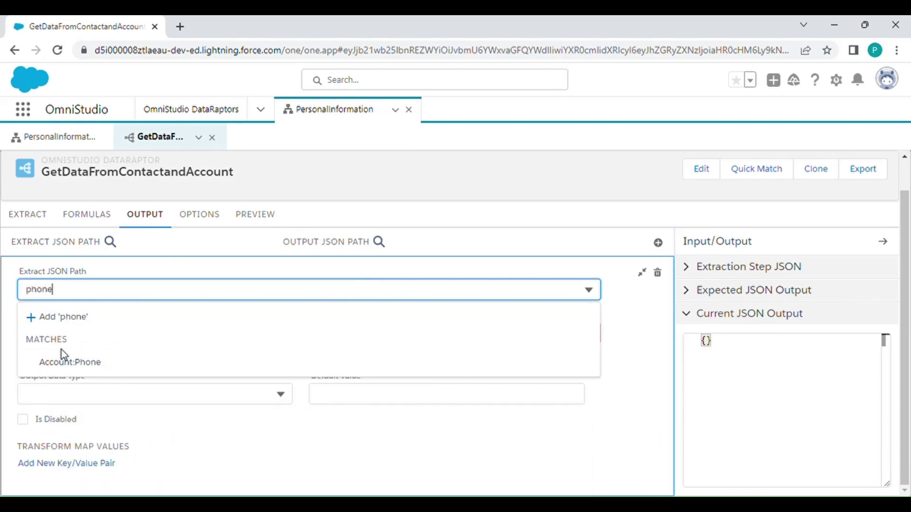
click(86, 364)
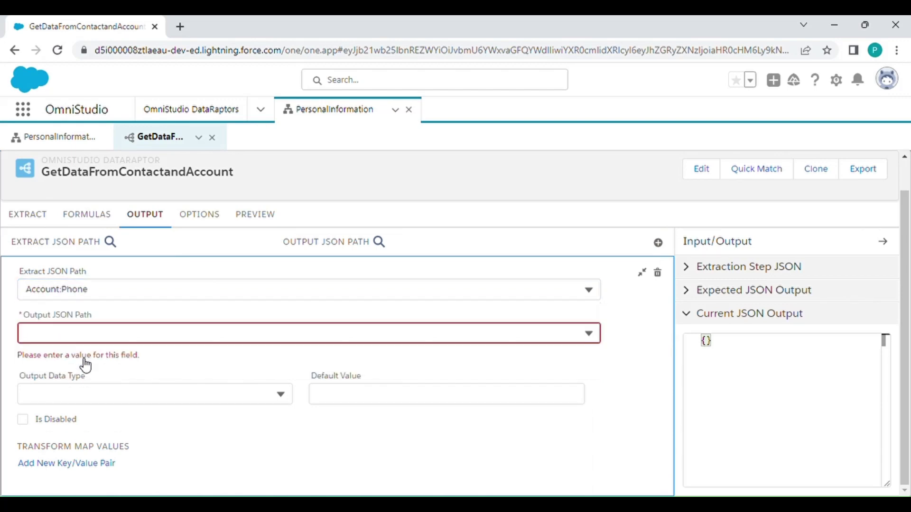
- Set the output JSON path of the Account:Phone mapping to "Account:PhoneNumber" and collapse the mapping
click(65, 335)
text(Acc)
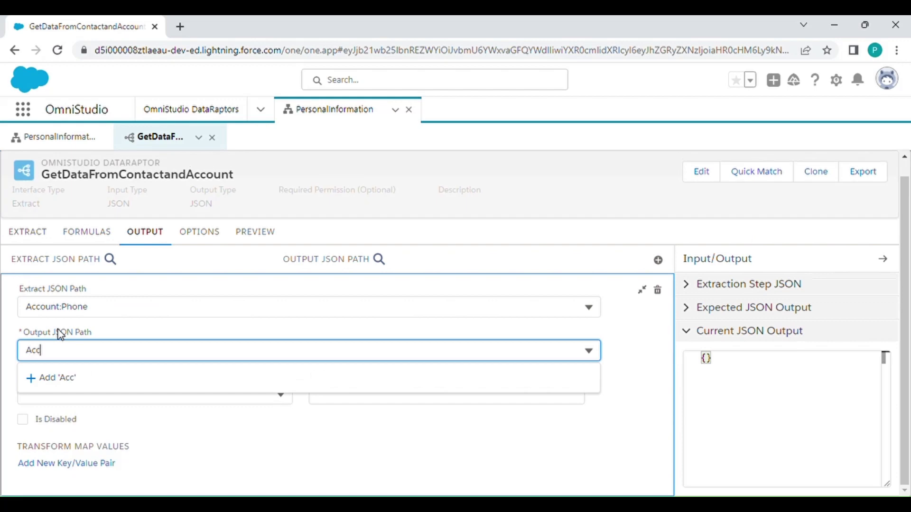
text(ount:Phon)
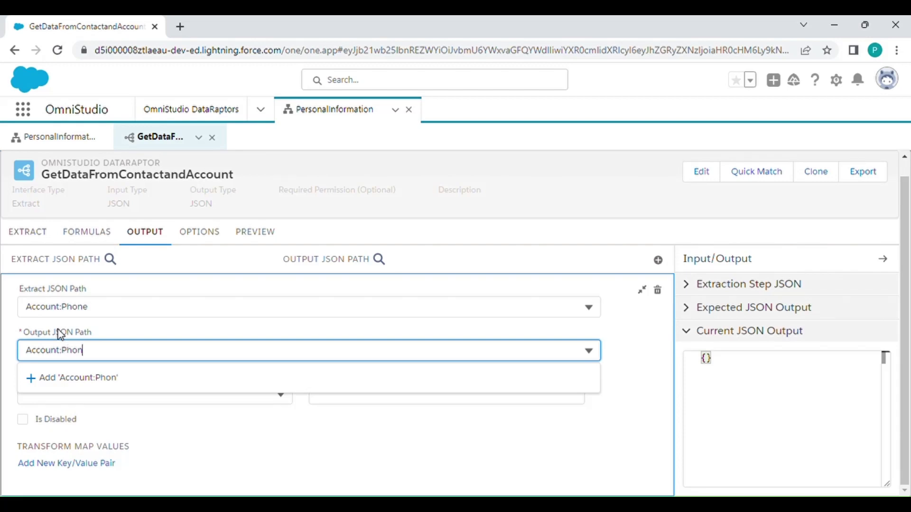
text(eNumber)
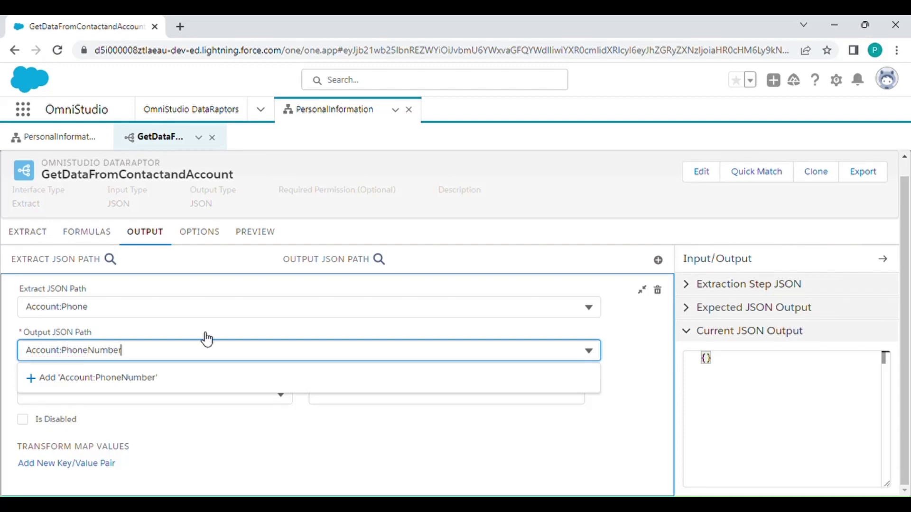
key(Return)
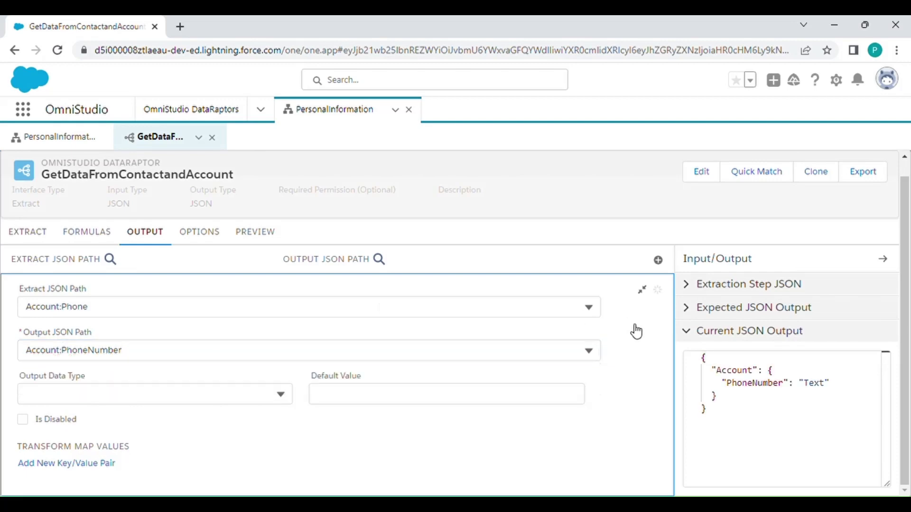
click(642, 290)
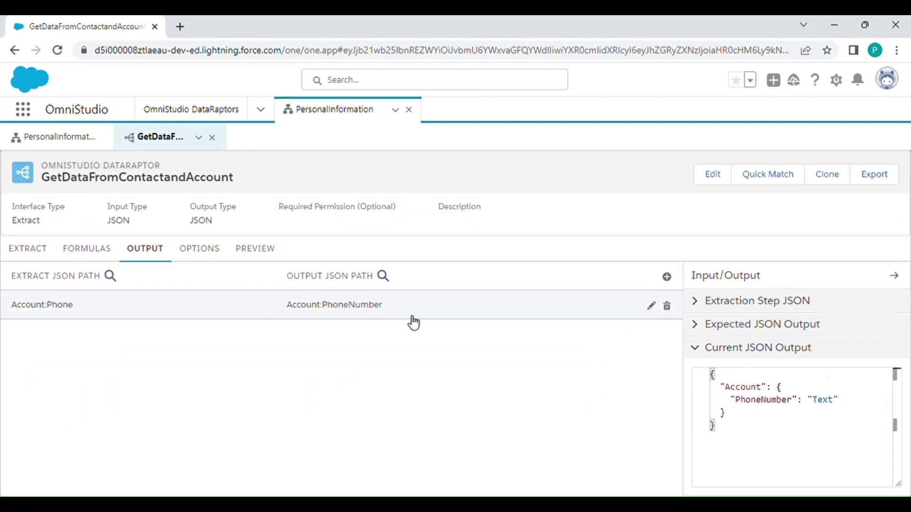
- Add an output mapping from extract JSON path Account:Fax to output JSON path Account:Fax and collapse it
click(668, 278)
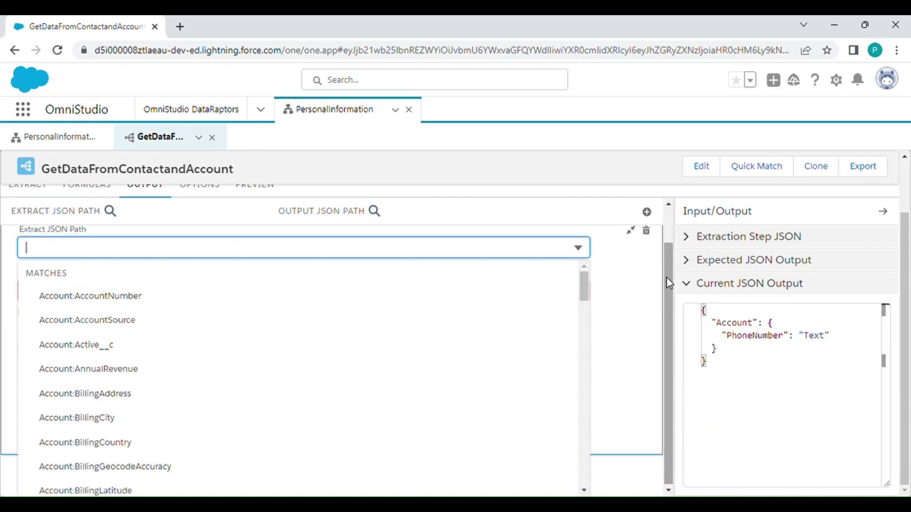
text(Account:F)
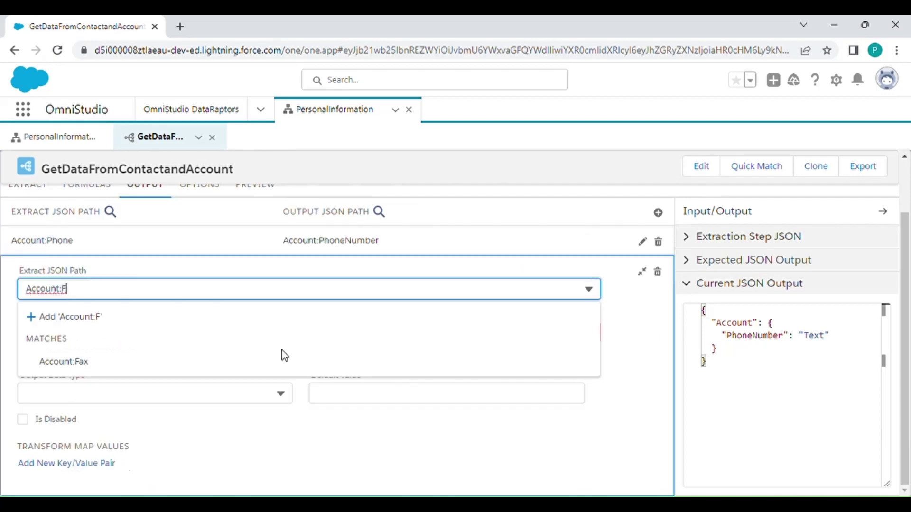
click(114, 369)
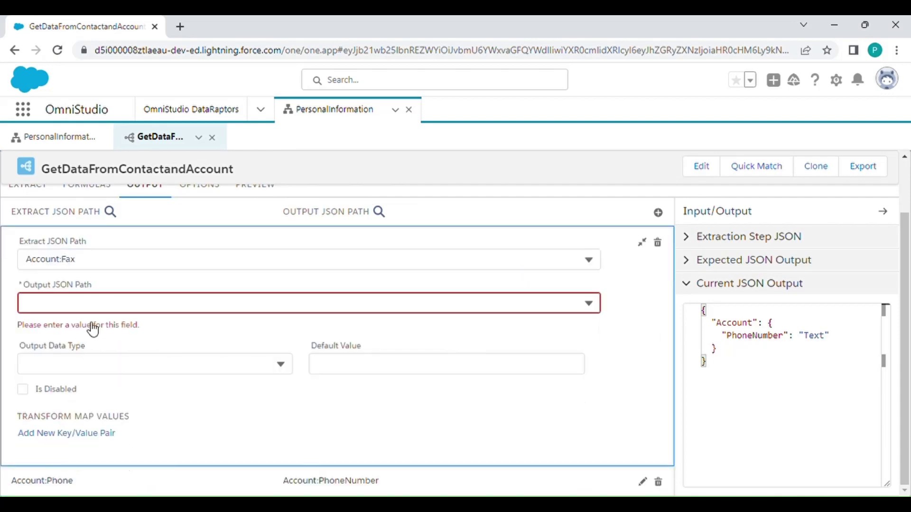
click(103, 311)
text(A)
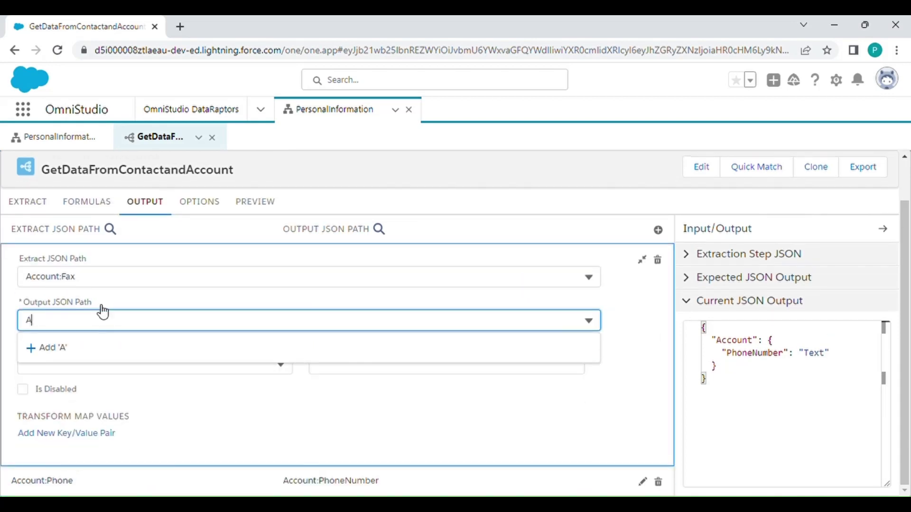
text(ccoun)
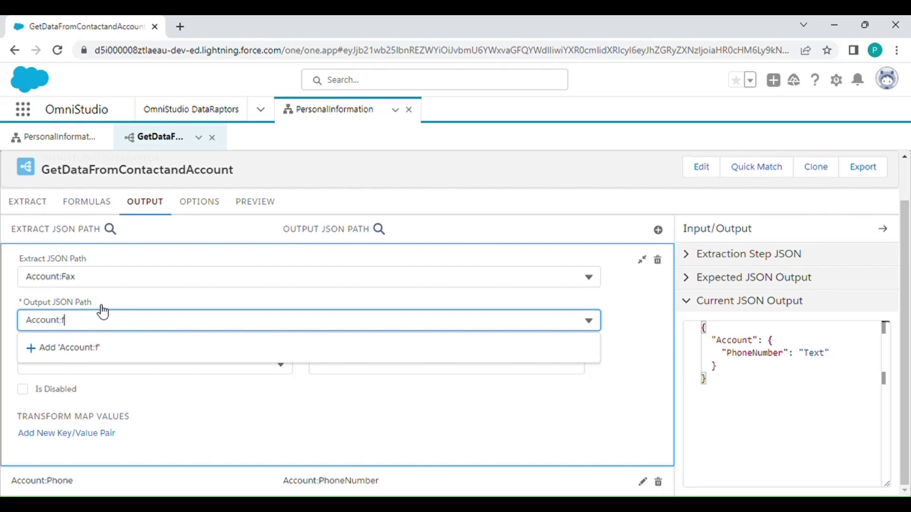
text(t:Fax)
click(630, 300)
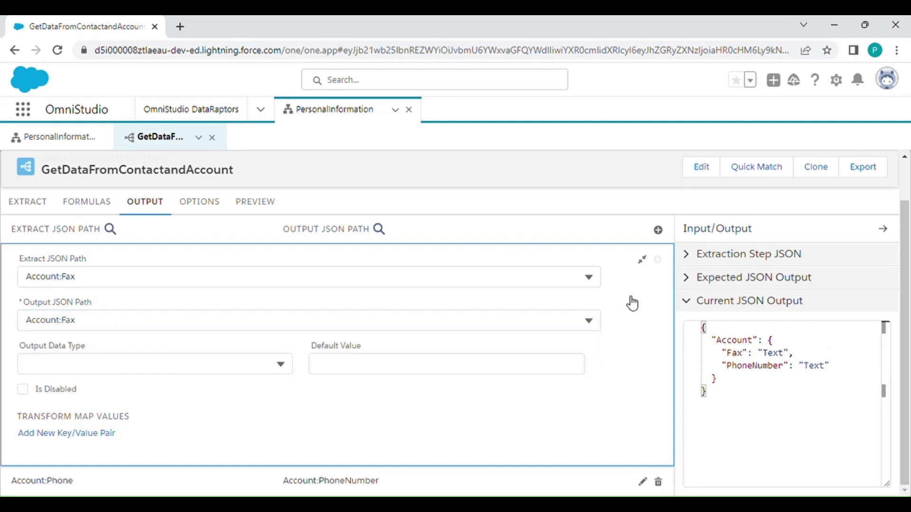
click(643, 262)
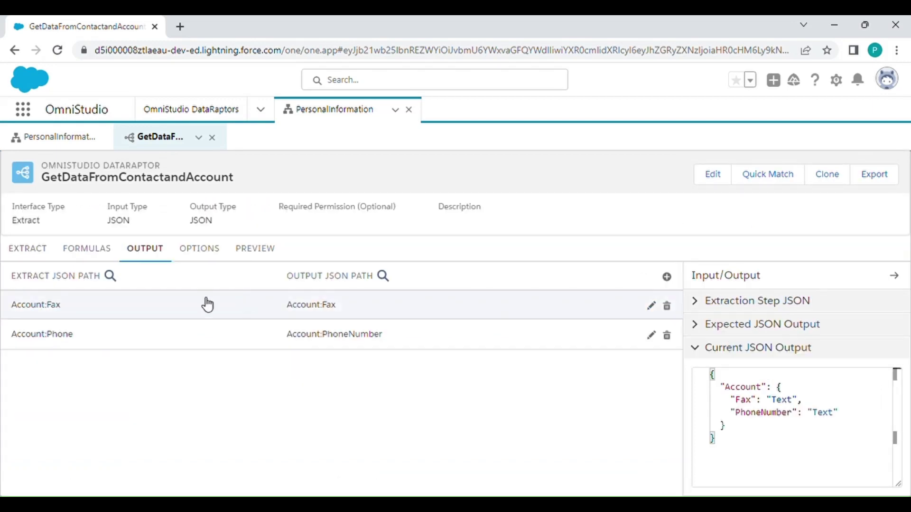
- Add a preview input parameter whose key is AccountId, copied from the filter value of the Account extract step
click(42, 255)
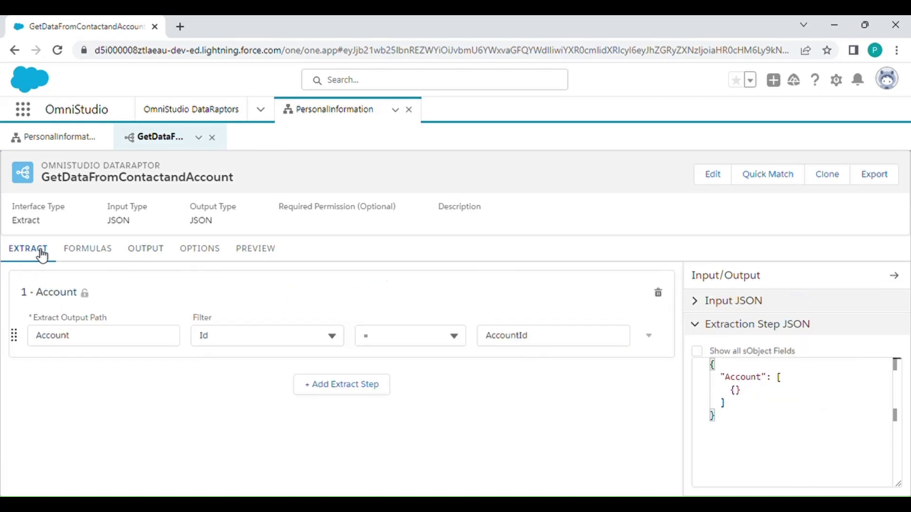
click(261, 259)
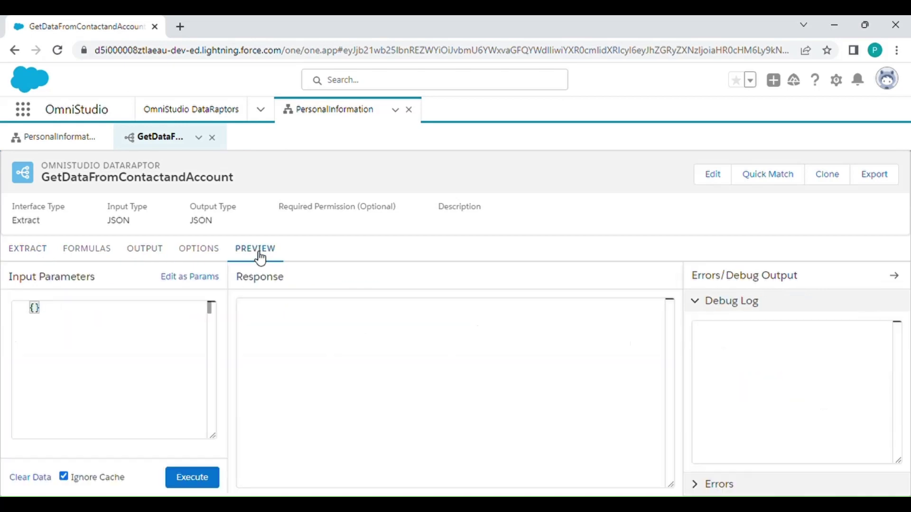
click(190, 280)
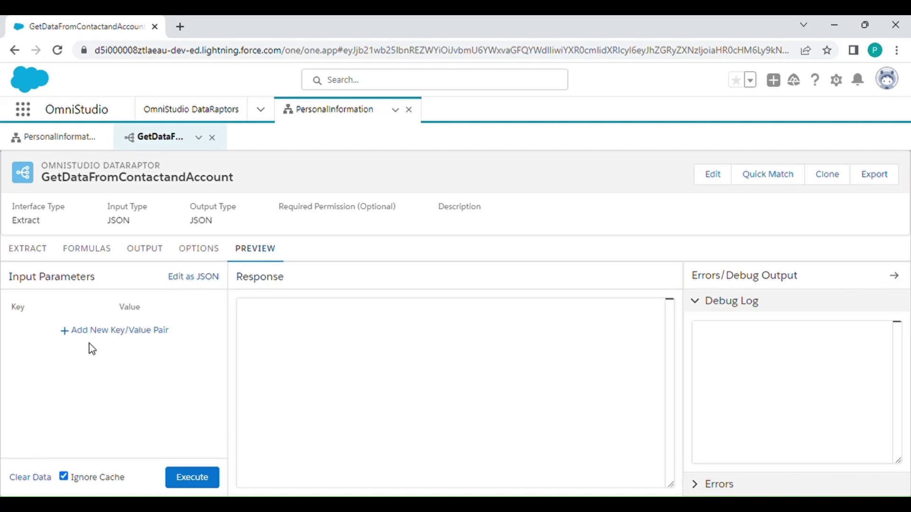
click(94, 331)
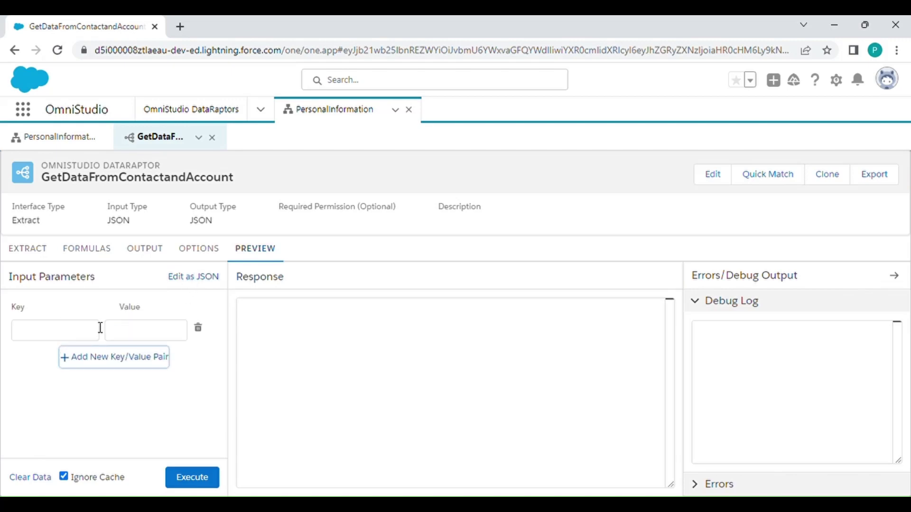
click(36, 251)
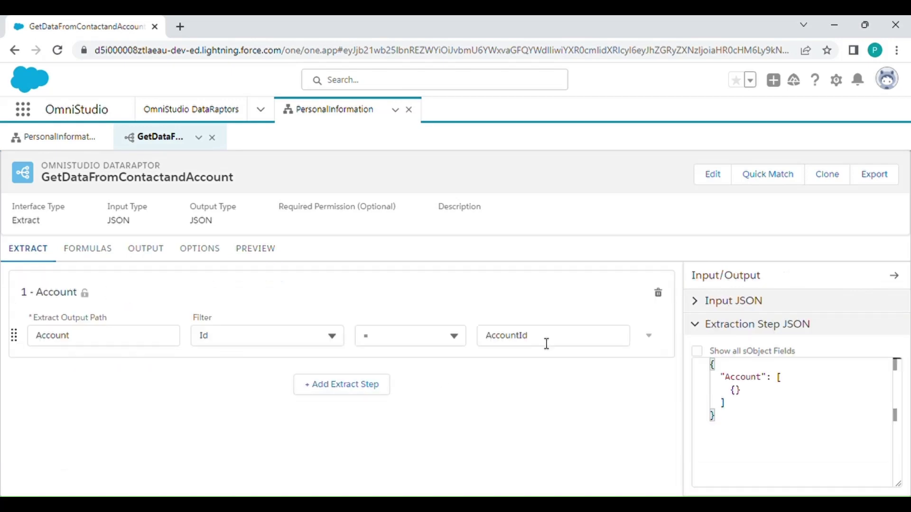
drag(545, 343, 487, 345)
key(ctrl+c)
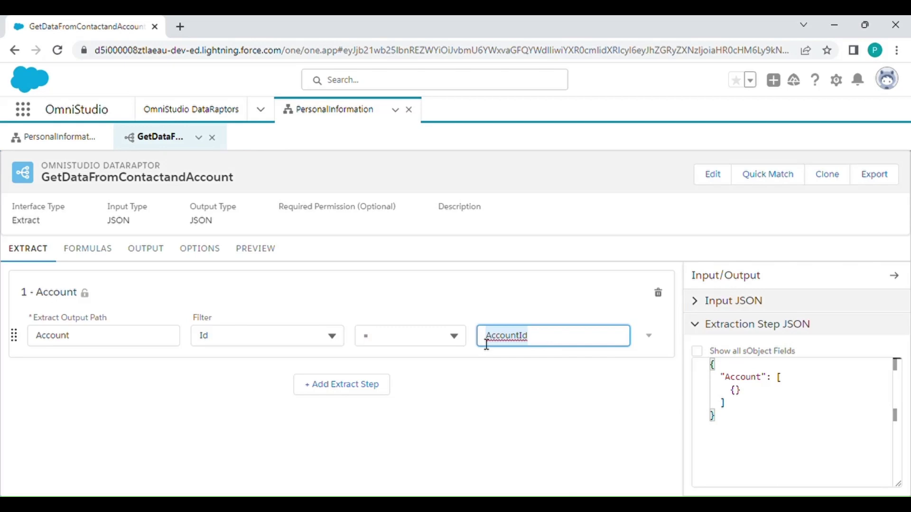
click(261, 252)
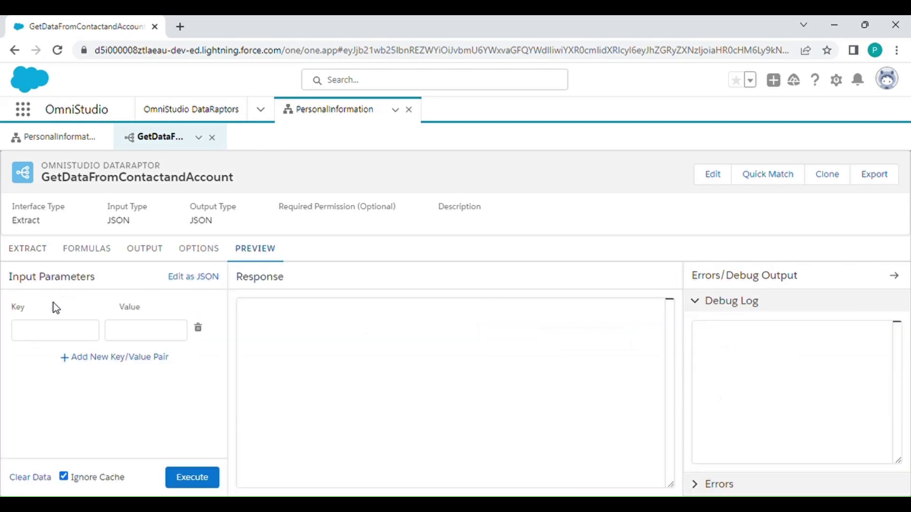
click(40, 340)
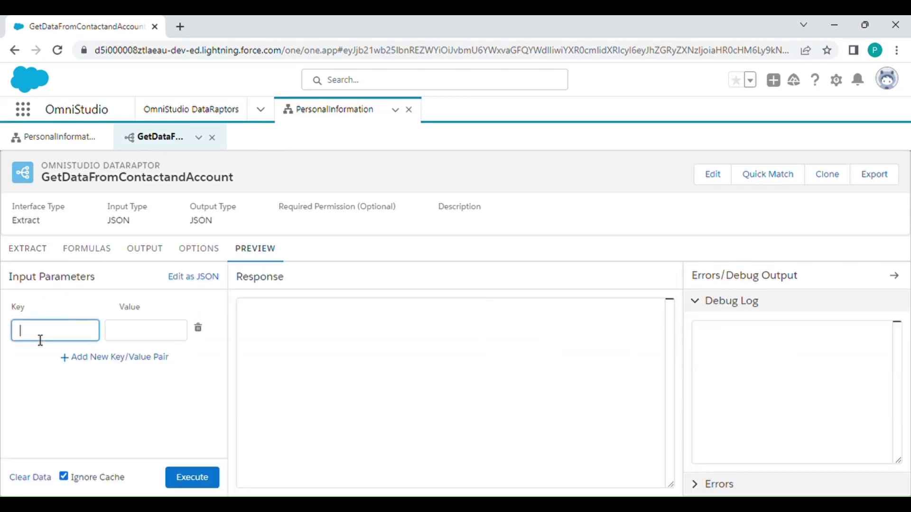
key(ctrl+v)
click(106, 390)
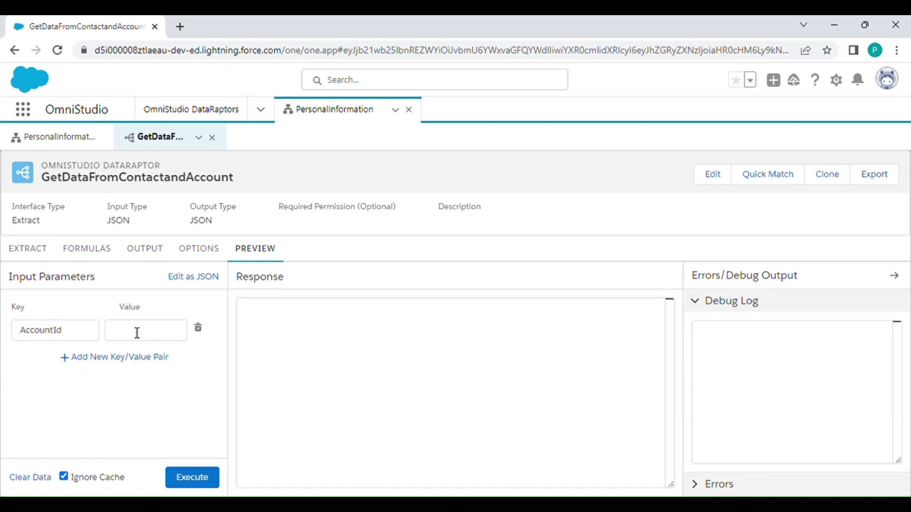
- Open the CR7 record from the Accounts list and copy its record ID from the page URL
click(34, 115)
text(a)
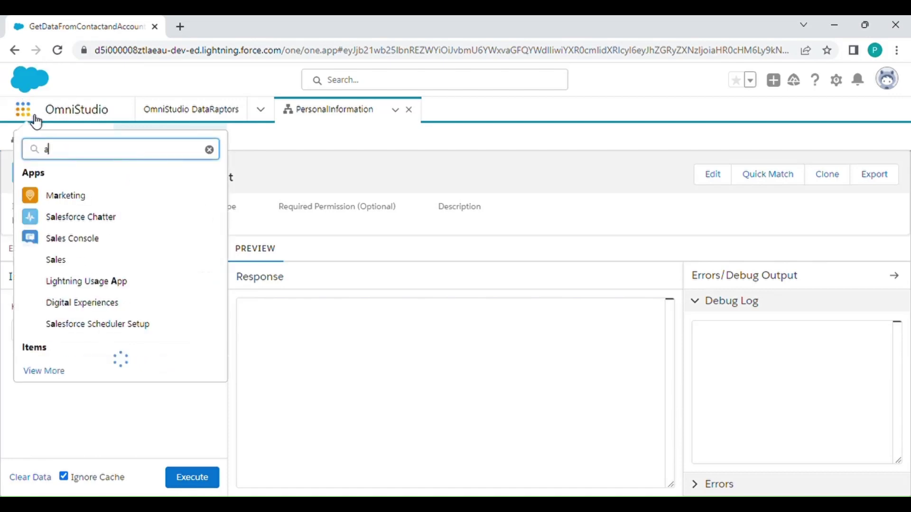
text(ccount)
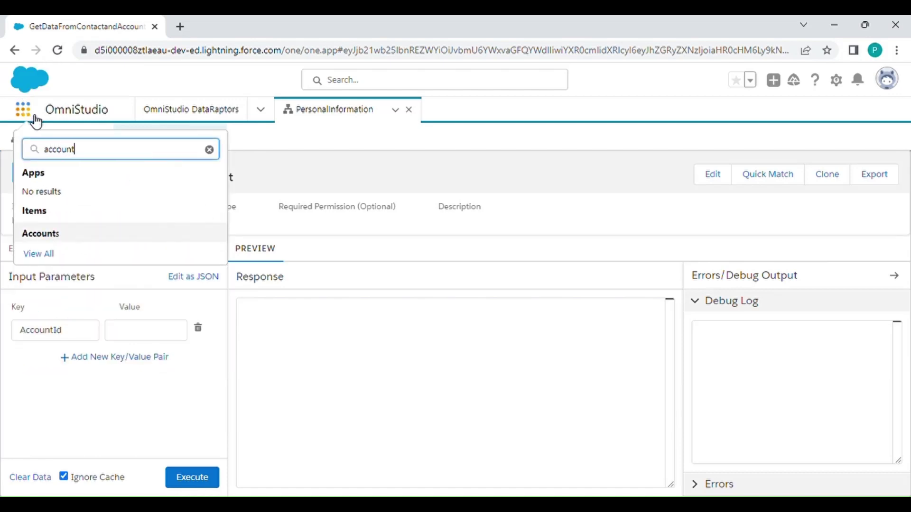
click(58, 242)
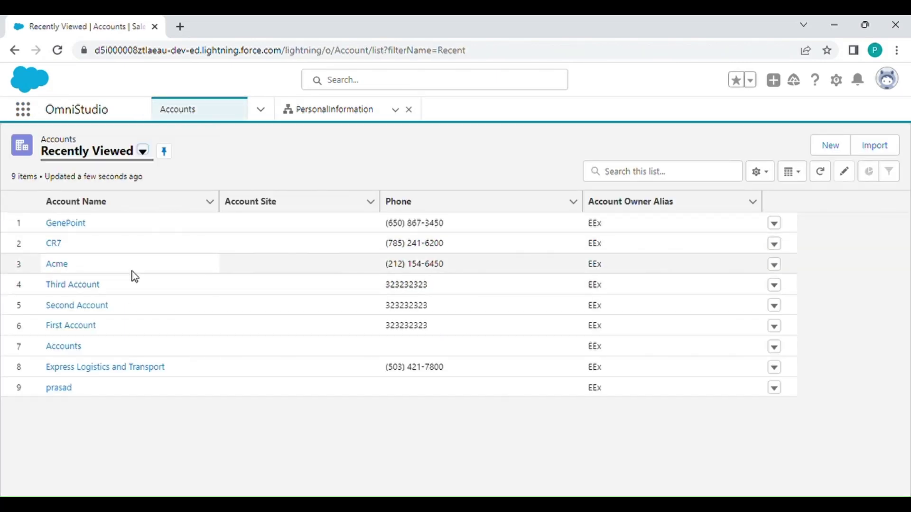
click(61, 246)
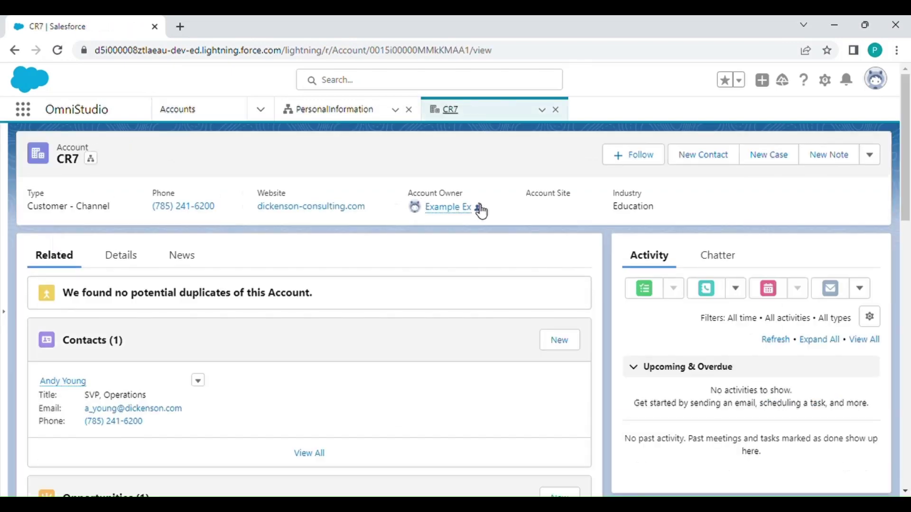
click(412, 53)
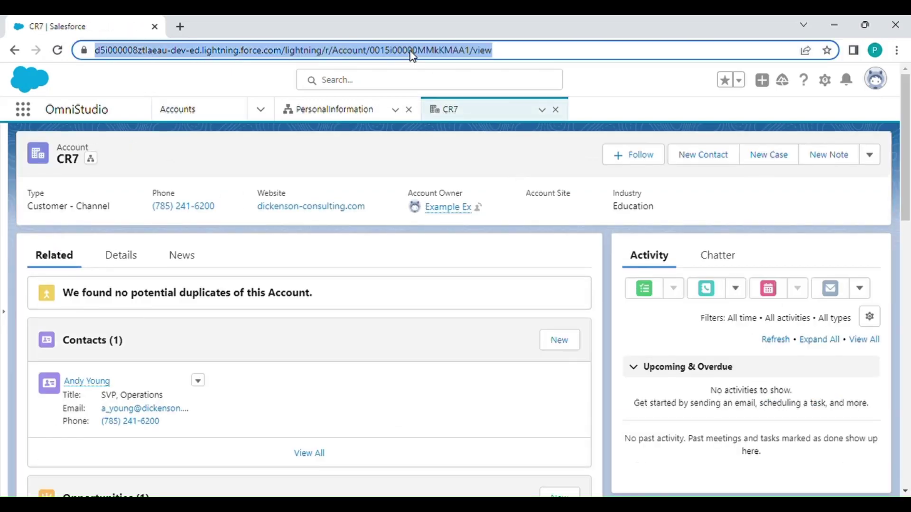
double_click(412, 53)
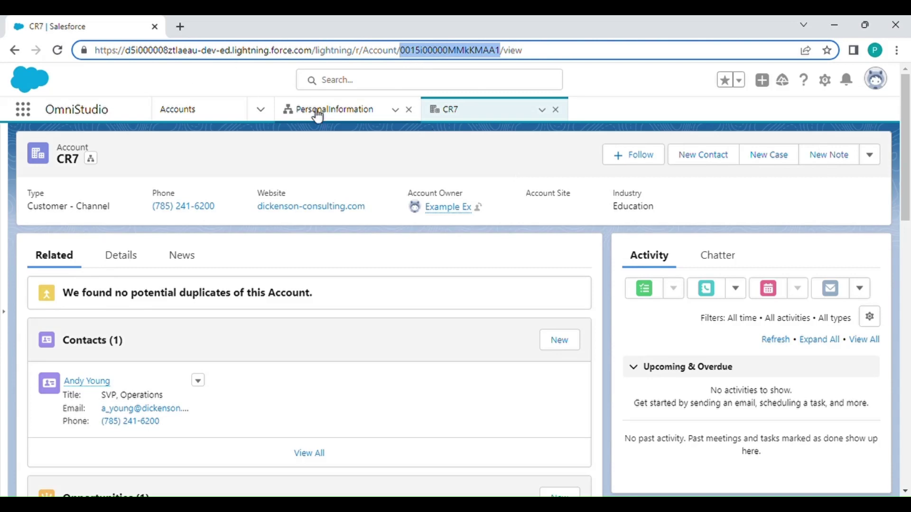
- Paste the CR7 record ID as the AccountId value in the DataRaptor preview and execute the extract
click(349, 120)
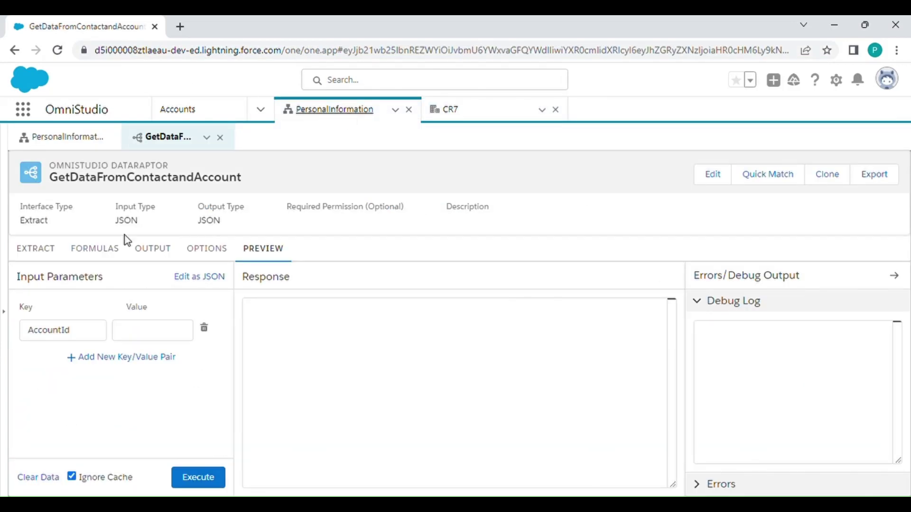
click(147, 337)
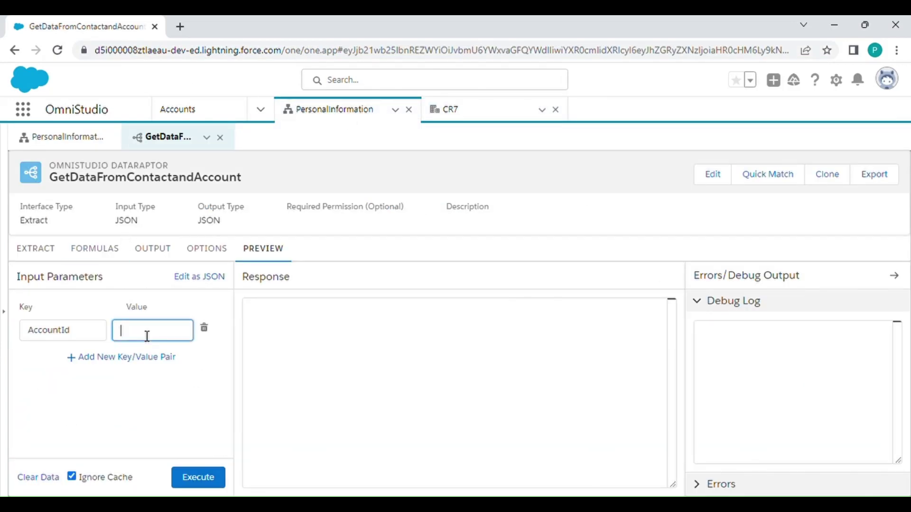
text(00MMkKMAA1)
click(145, 450)
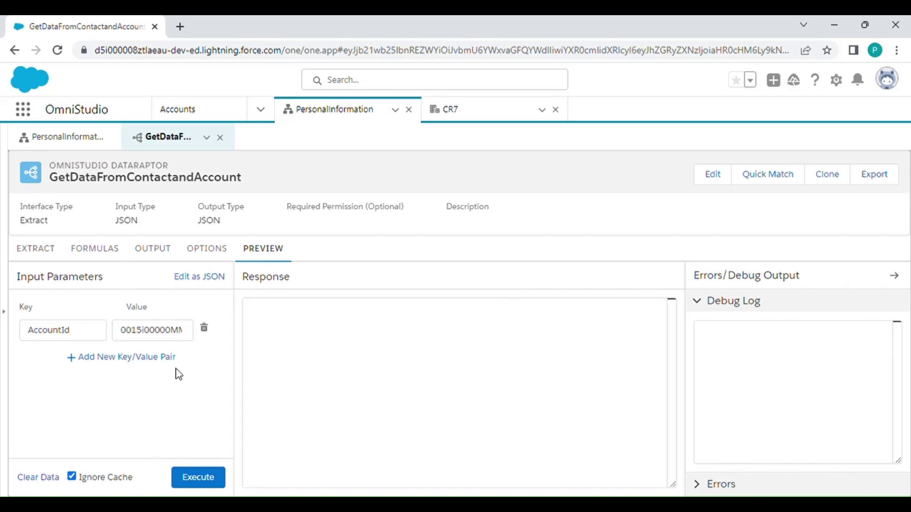
click(157, 247)
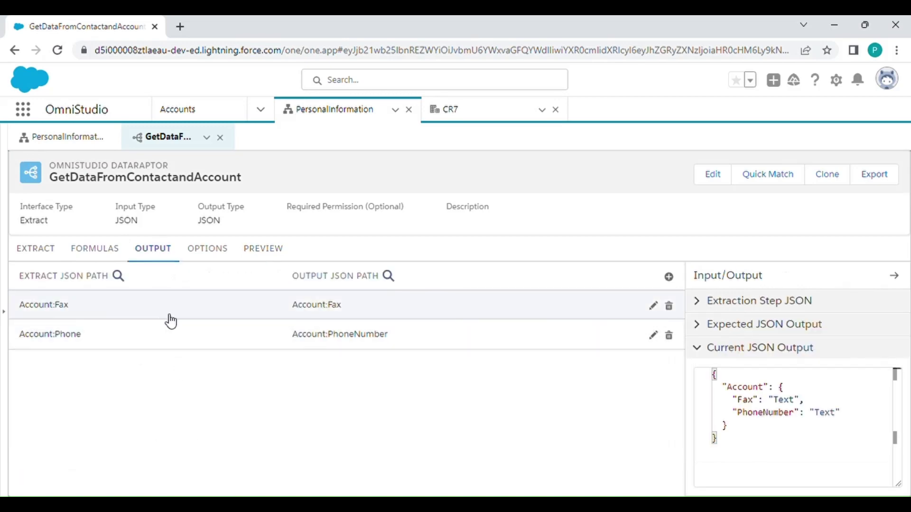
click(263, 249)
click(203, 476)
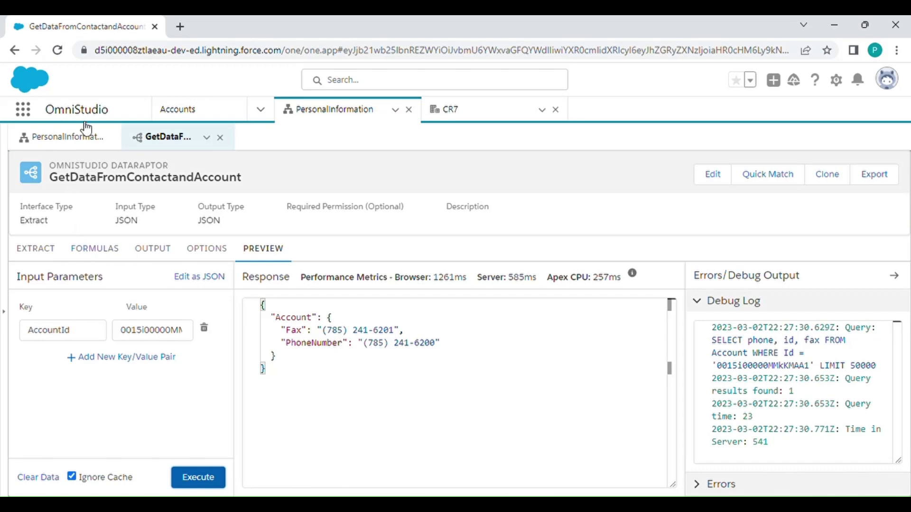
- Check the form fields in the PersonalInformation OmniScript and add a second extract step on the Contact object to the DataRaptor
click(86, 138)
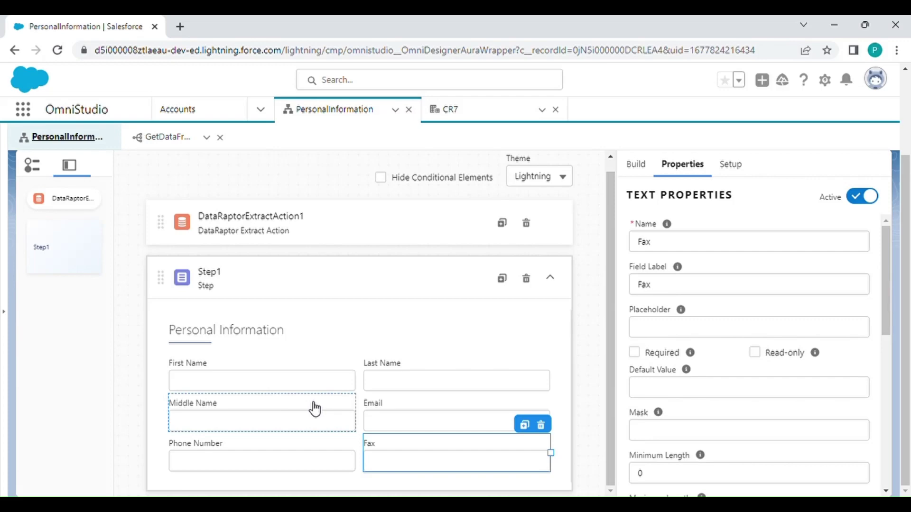
click(176, 143)
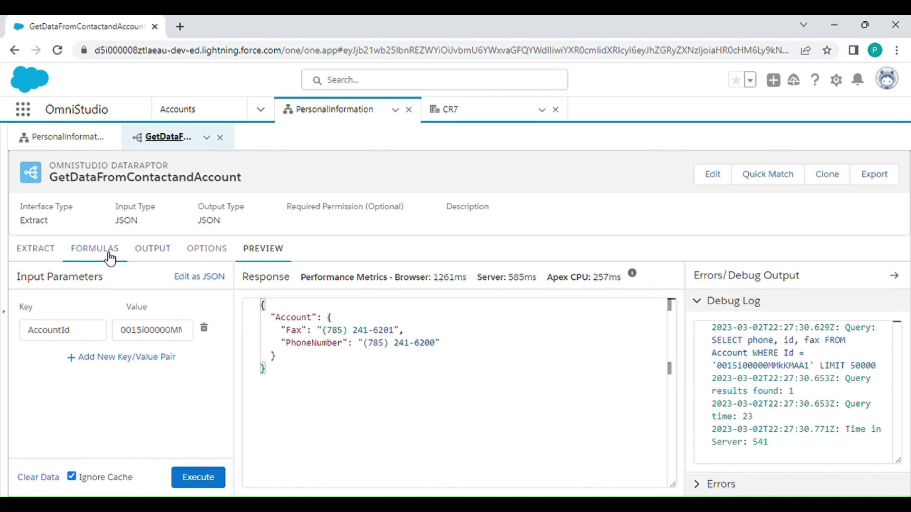
click(46, 249)
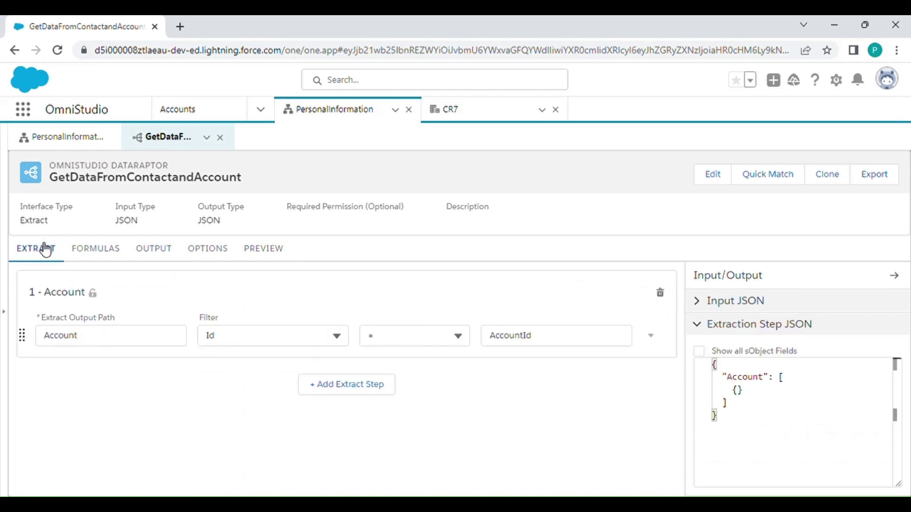
click(348, 394)
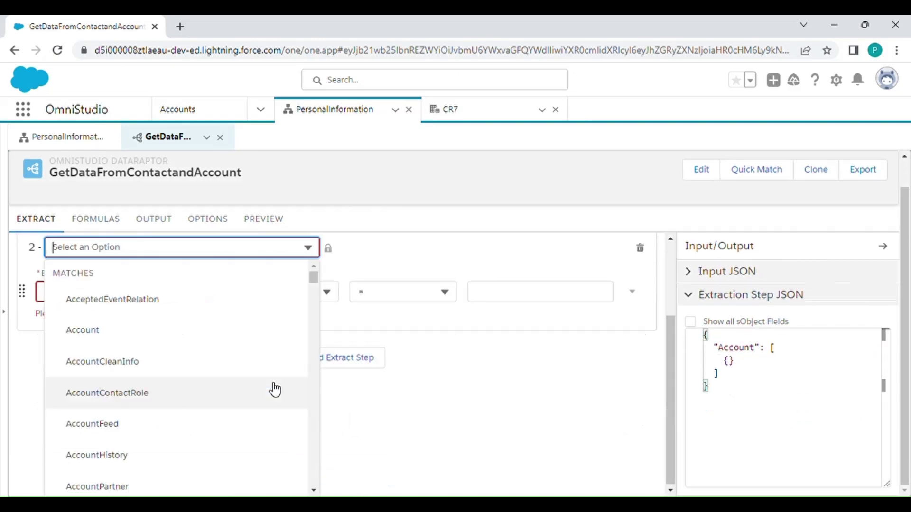
text(Conta)
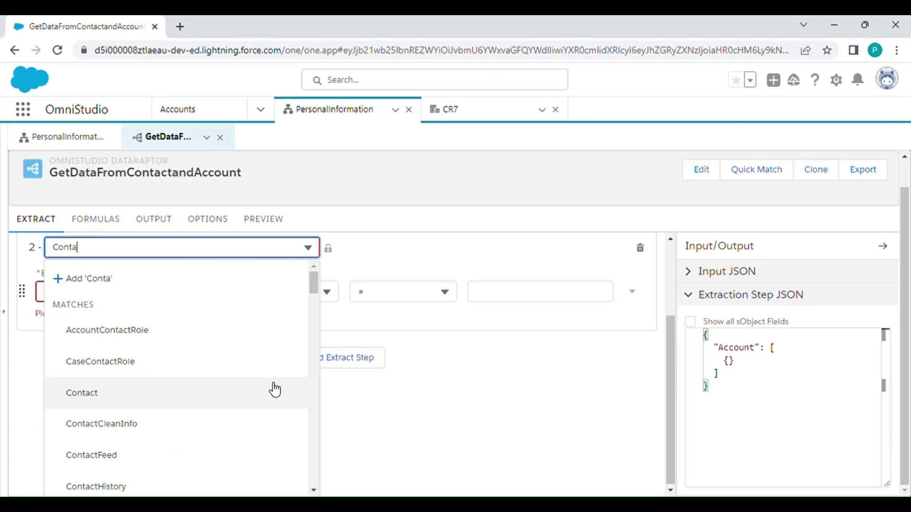
click(275, 388)
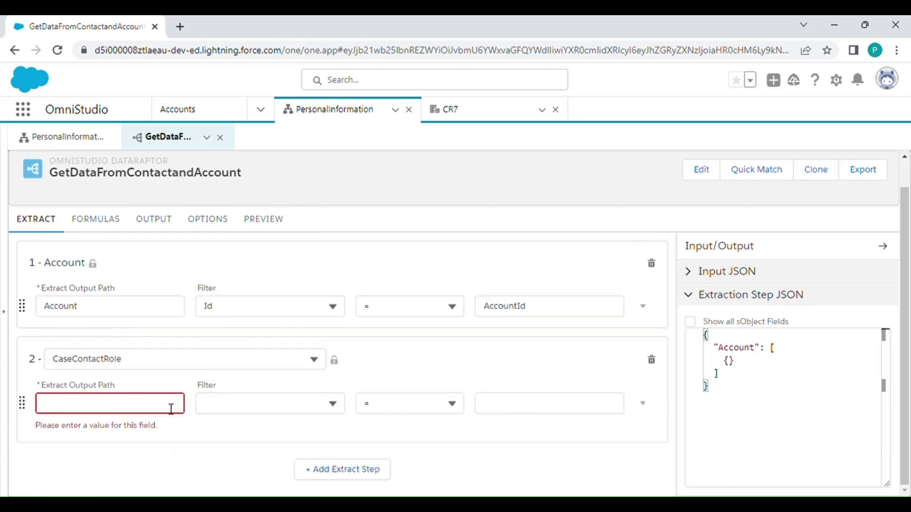
click(165, 370)
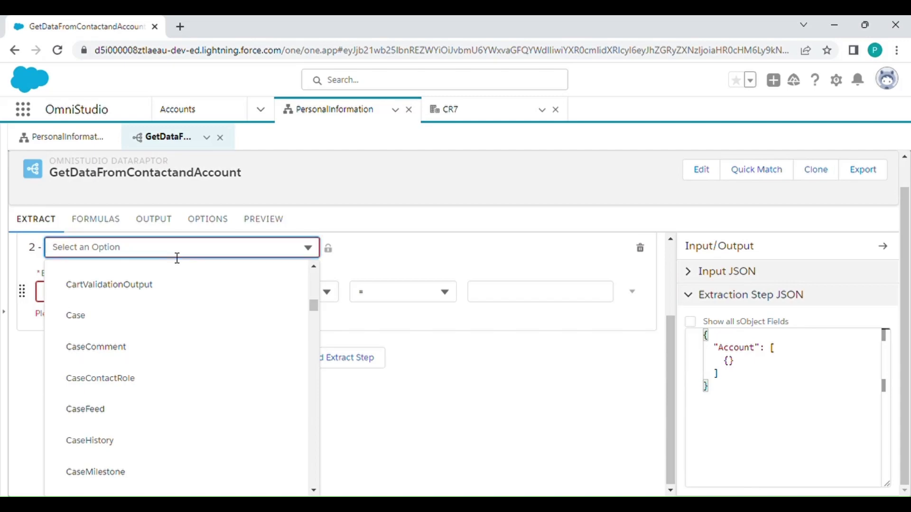
text(Contact)
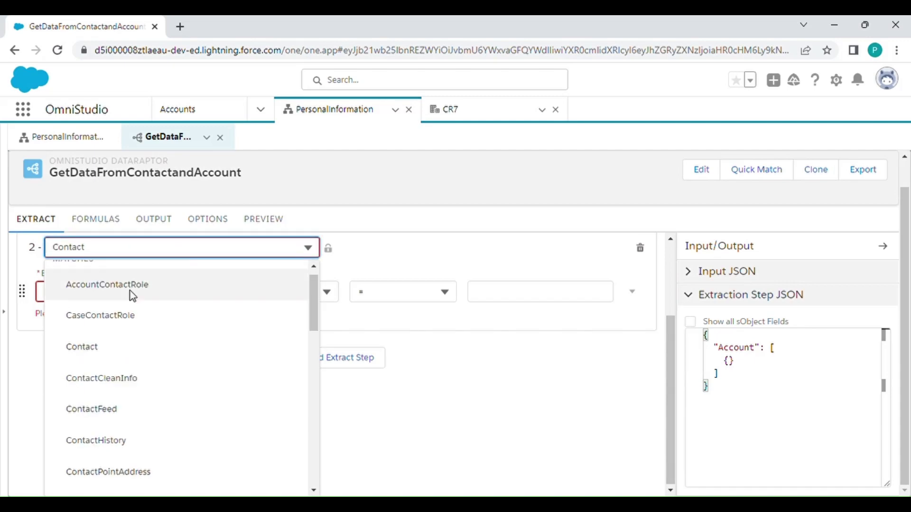
click(81, 347)
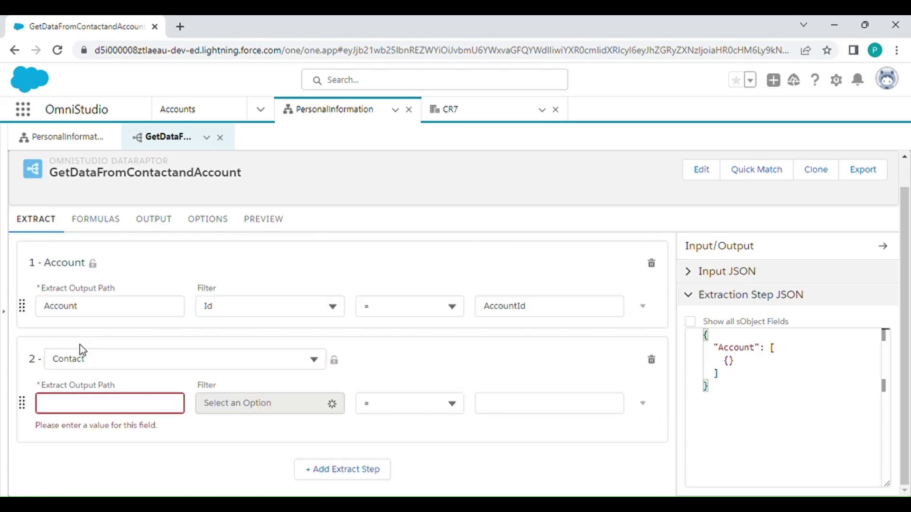
- Set the Contact extract step's output path to Contact and its filter to AccountId = Account:Id
click(100, 408)
text(Con)
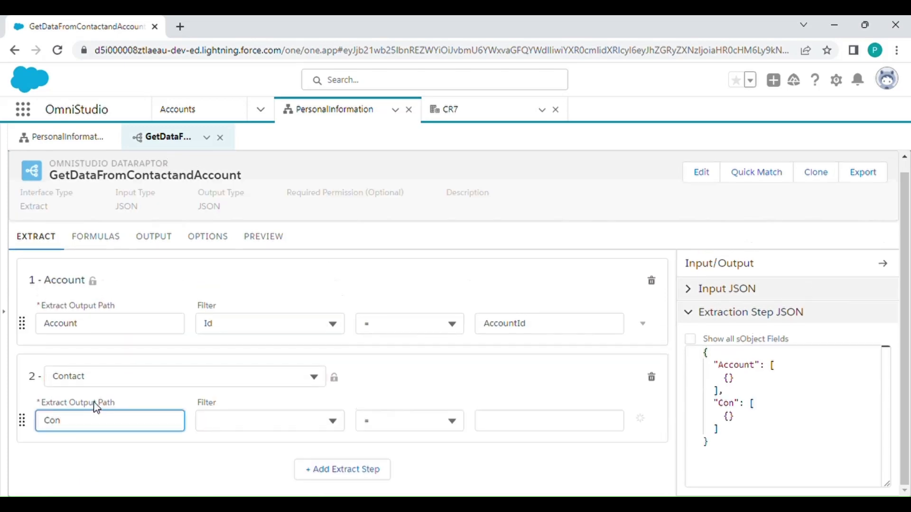
text(tact)
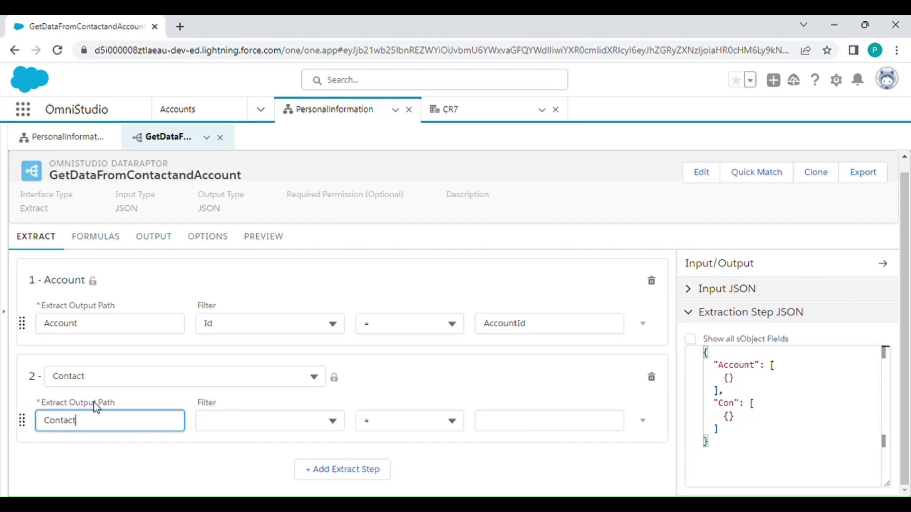
click(126, 402)
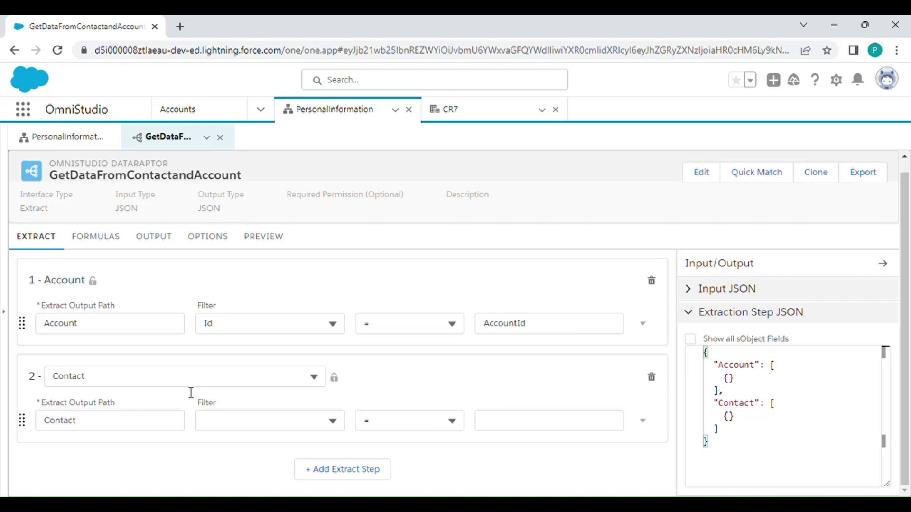
click(249, 422)
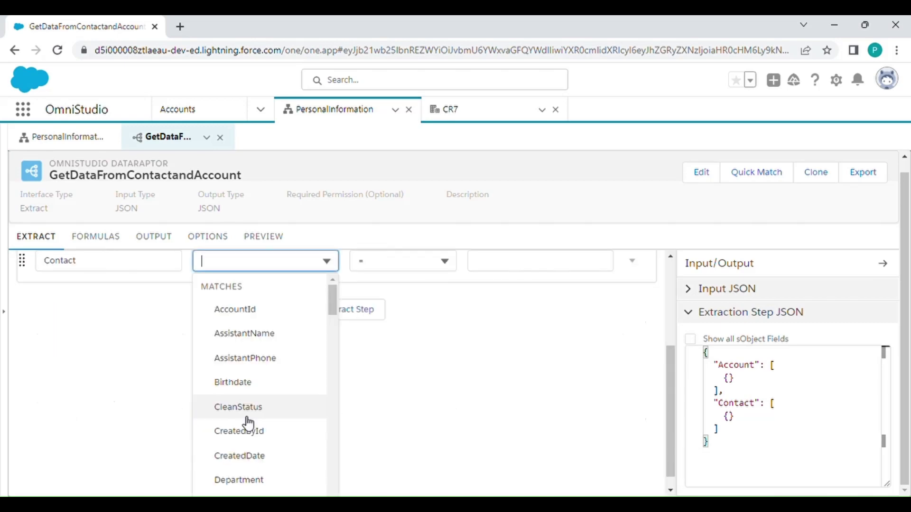
click(260, 315)
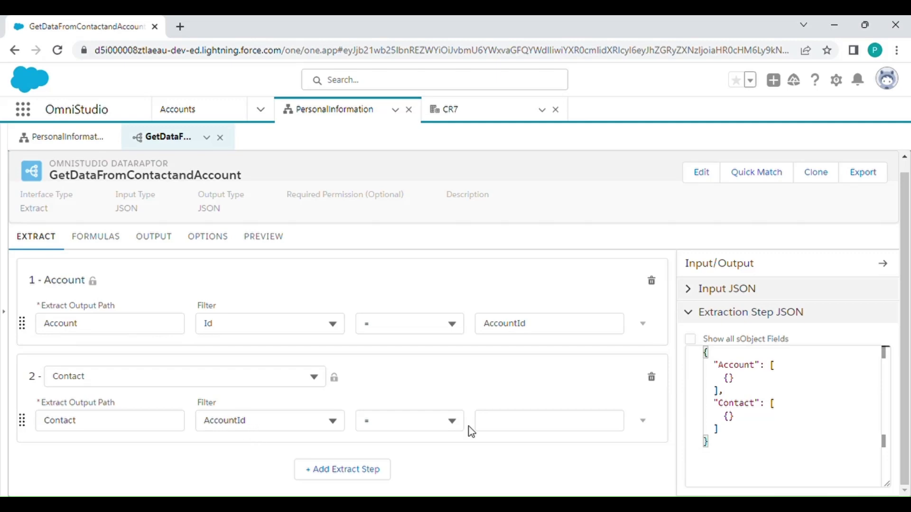
click(501, 429)
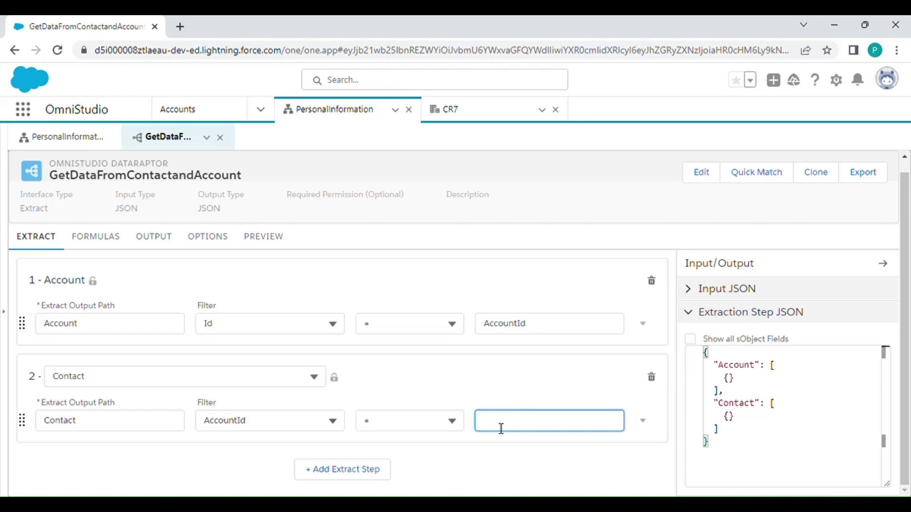
text(Account:Id)
click(535, 457)
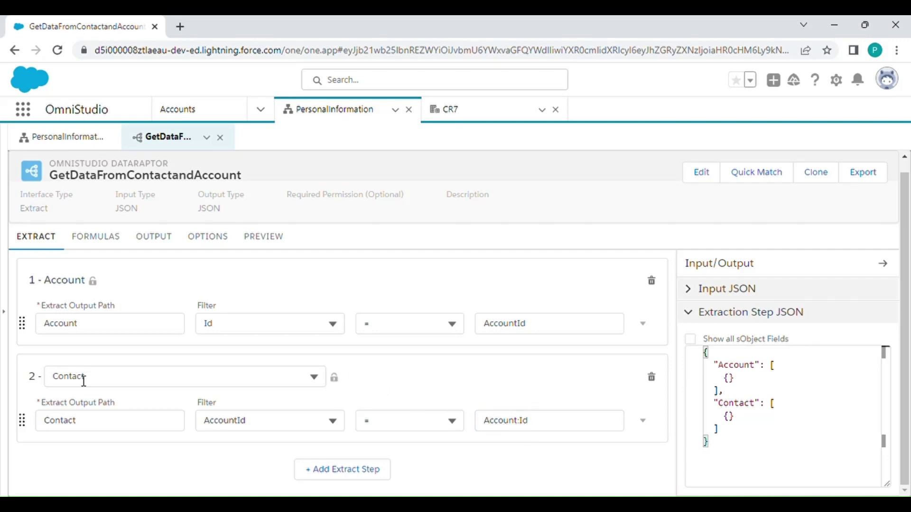
- Add a new output mapping with Contact:FirstName as its extract JSON path
click(153, 241)
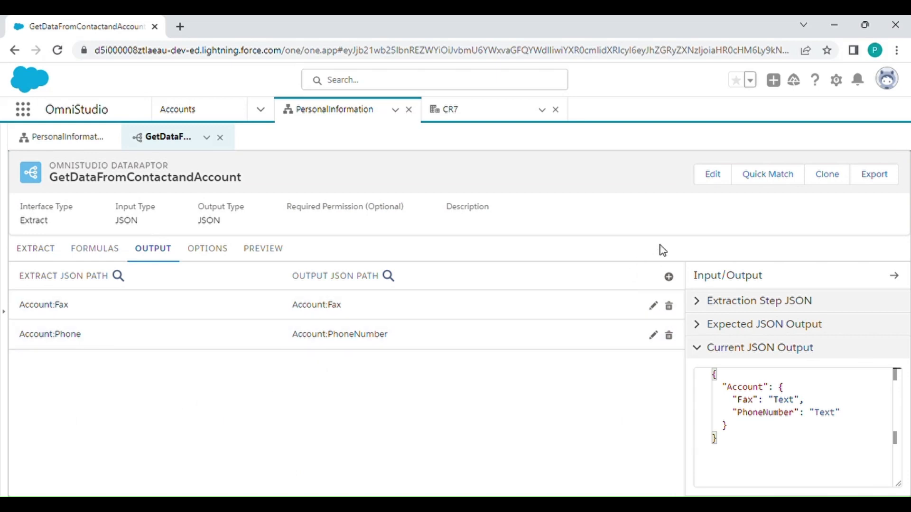
click(669, 276)
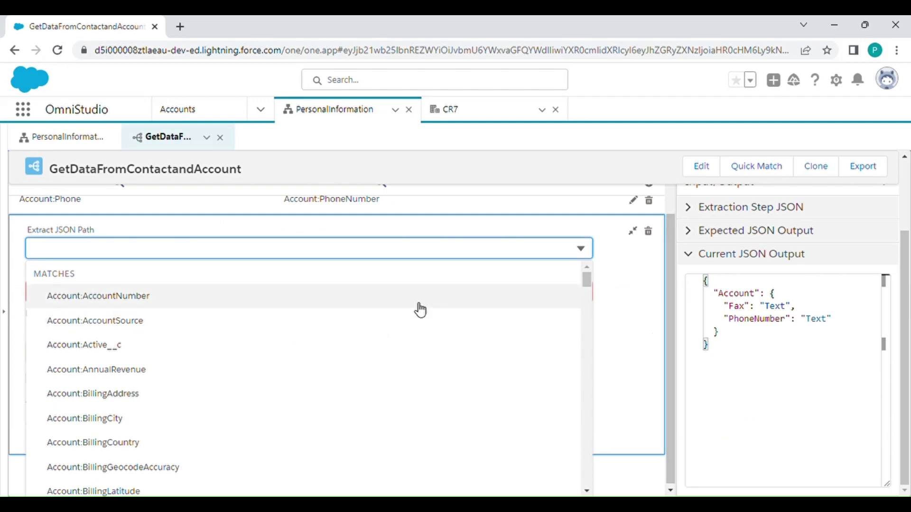
text(C)
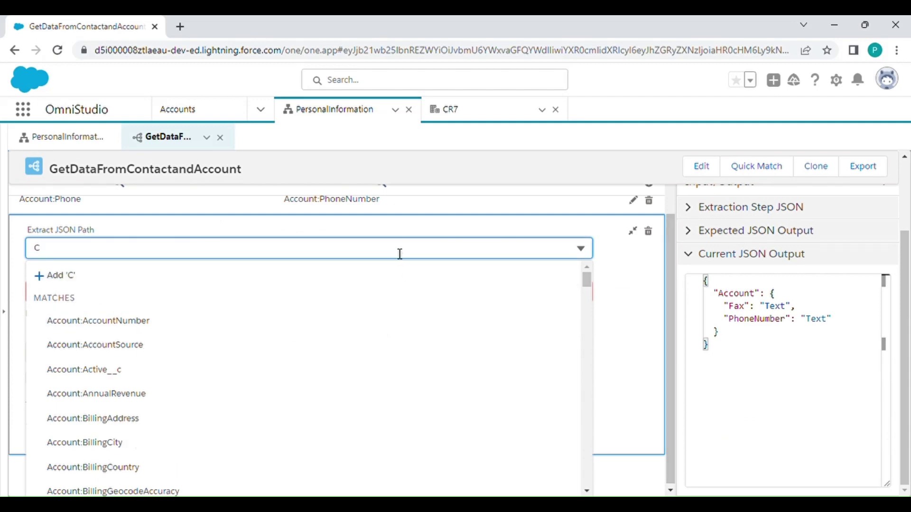
text(ontact)
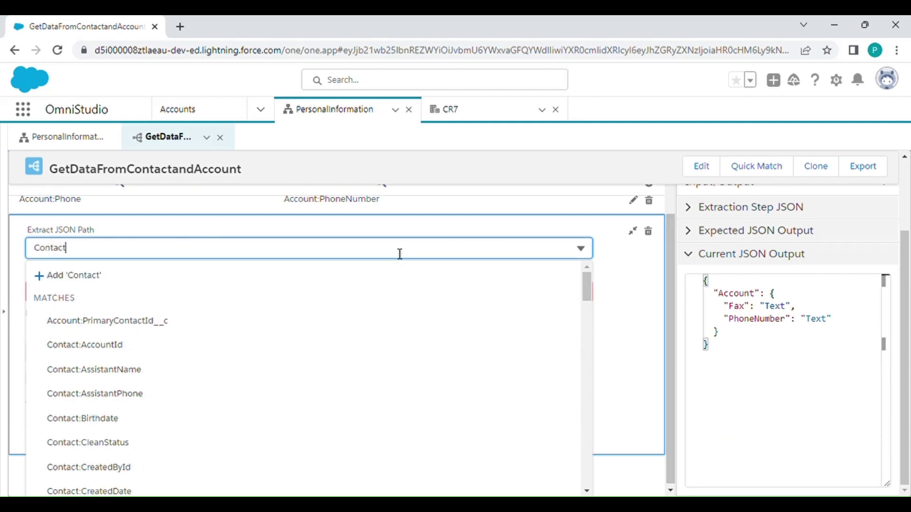
scroll(206, 363, down, 5)
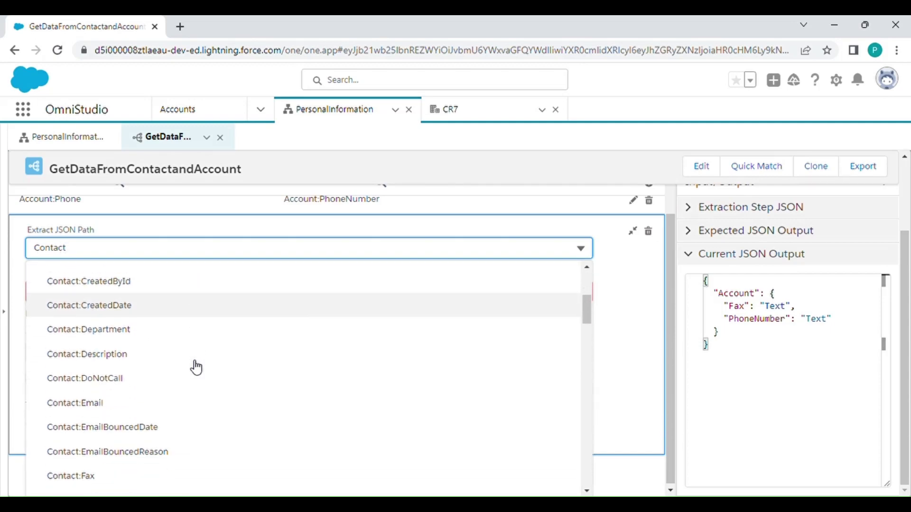
scroll(196, 368, up, 2)
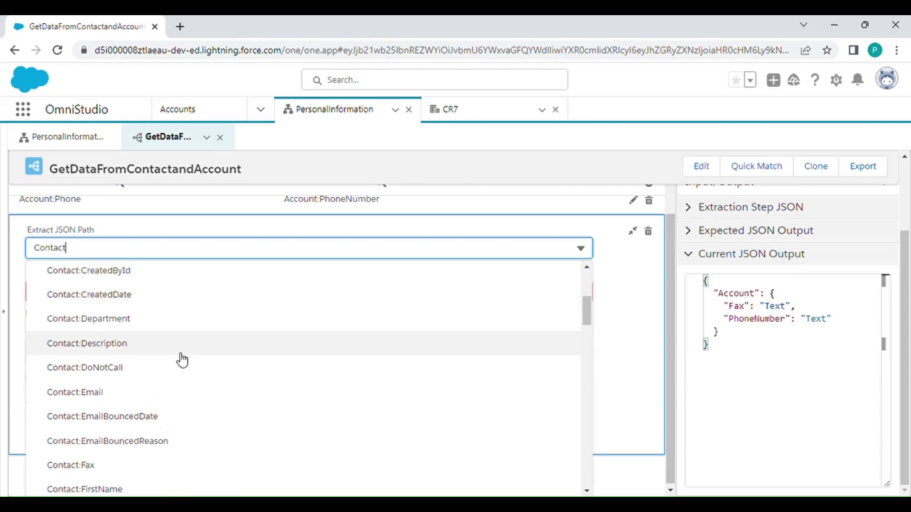
scroll(175, 337, up, 3)
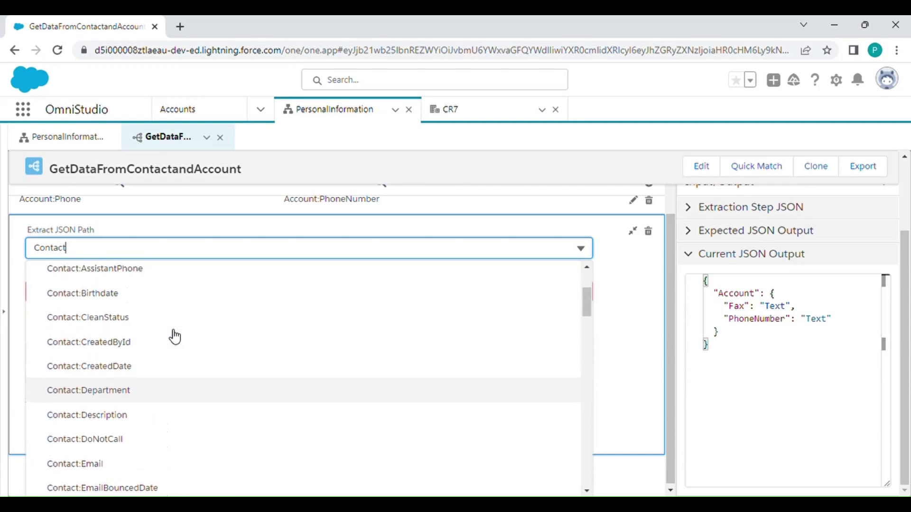
text(:fi)
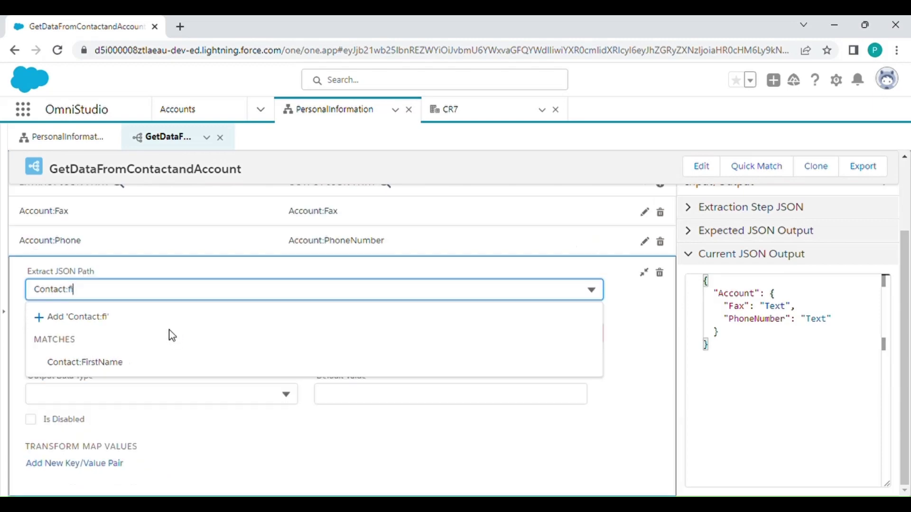
click(157, 363)
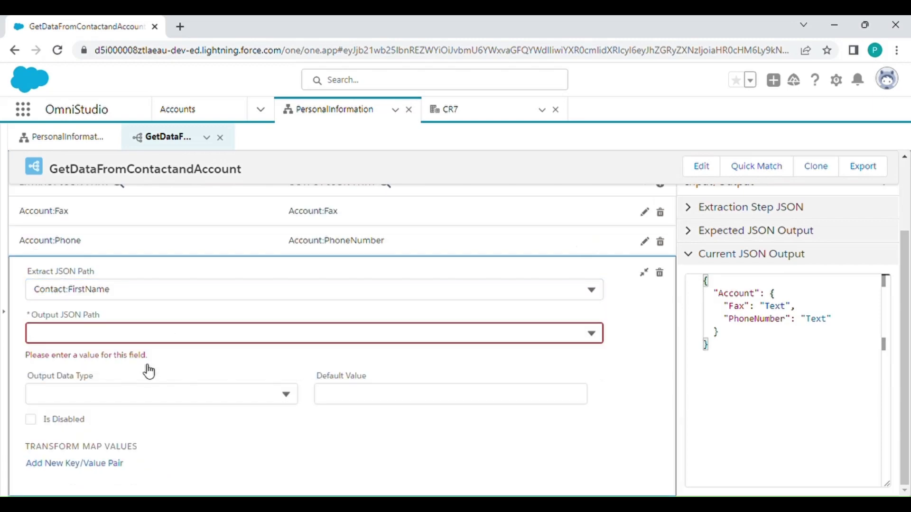
- Set the new mapping's output JSON path to Contact:FirstName and collapse the mapping
click(131, 340)
text(C)
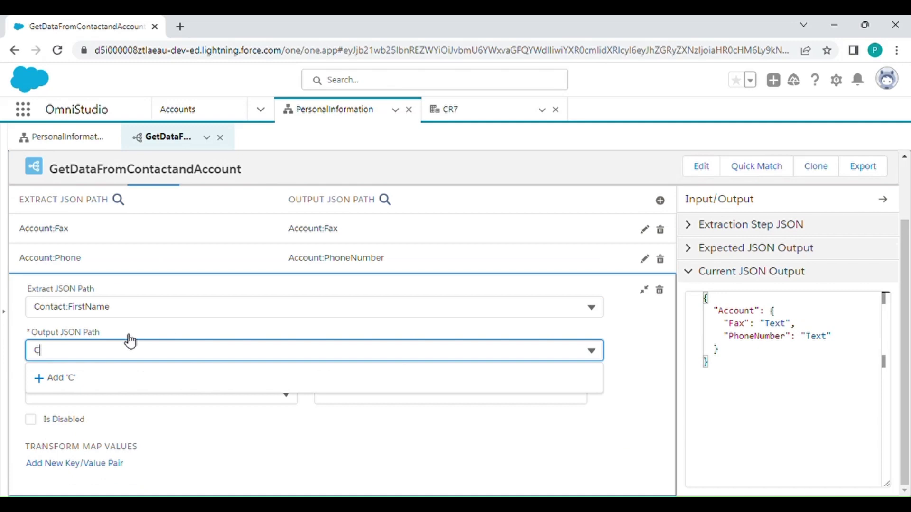
text(ontact:FirstName)
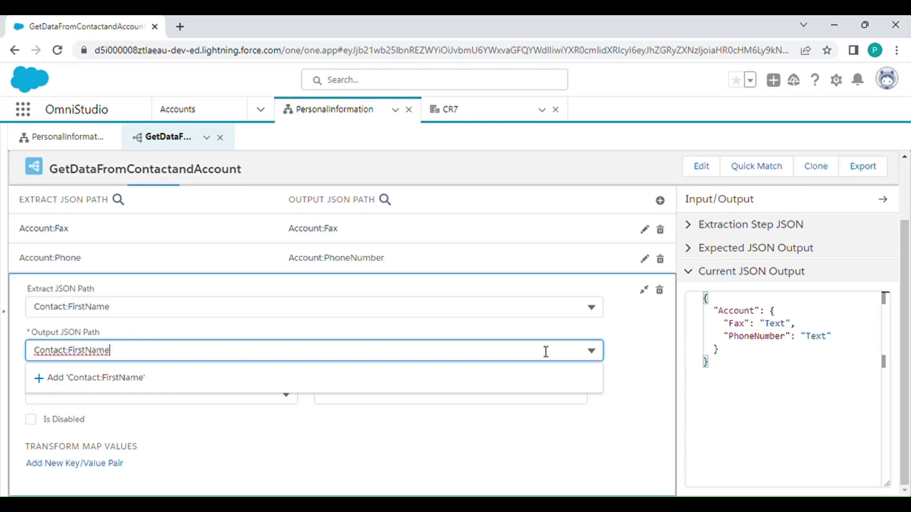
click(659, 342)
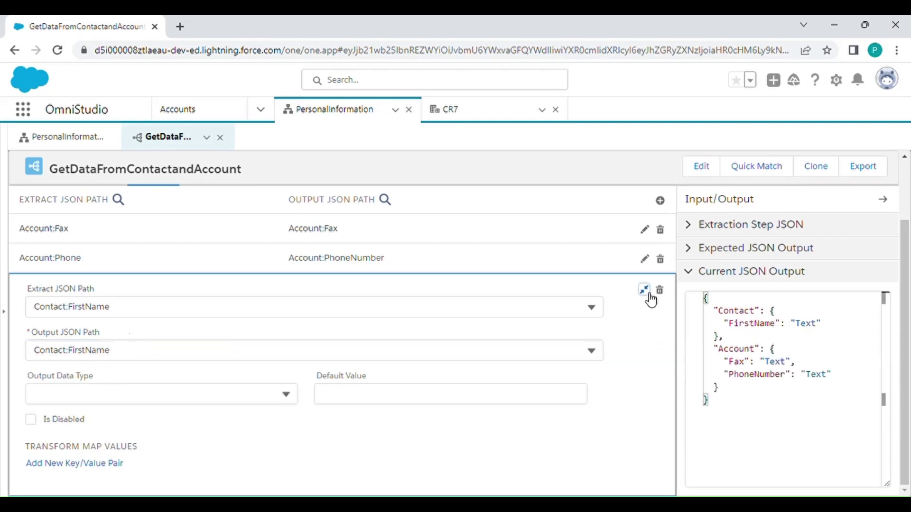
click(644, 290)
- Add an output mapping from extract JSON path Contact:LastName to output JSON path Contact:LastName
click(670, 279)
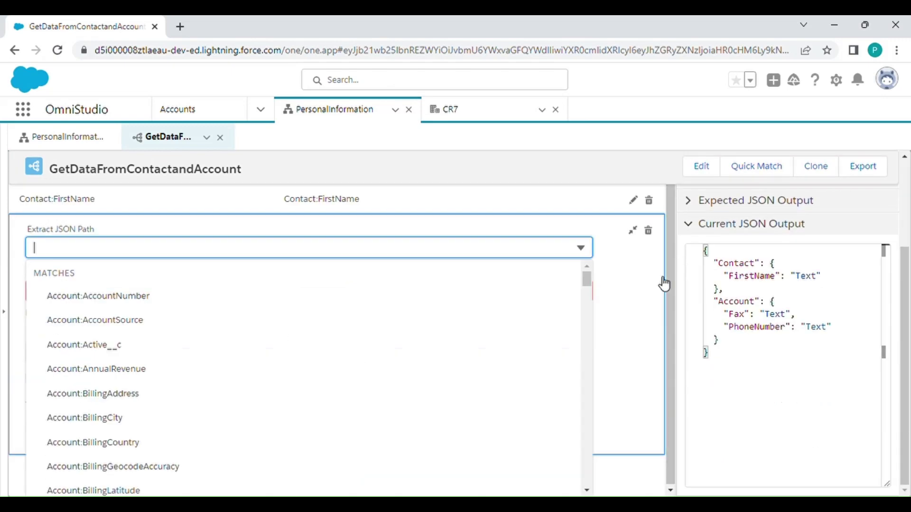
text(last)
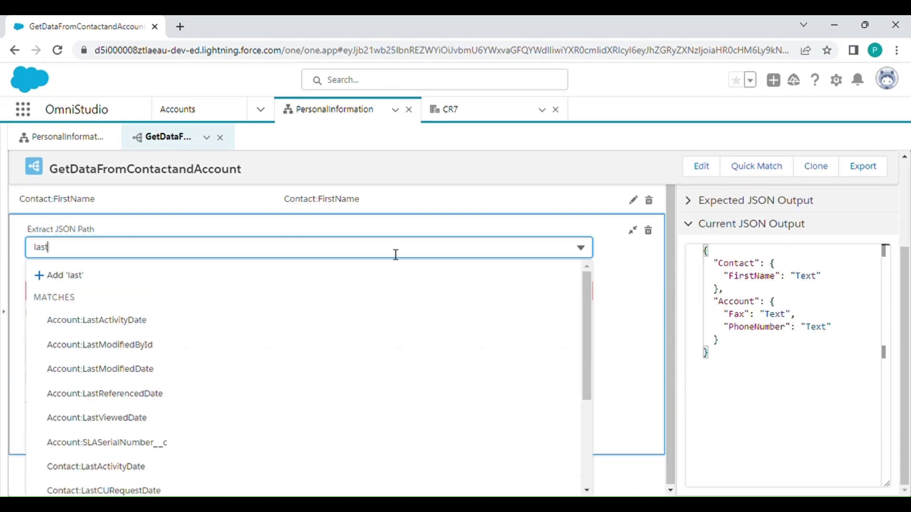
text(n)
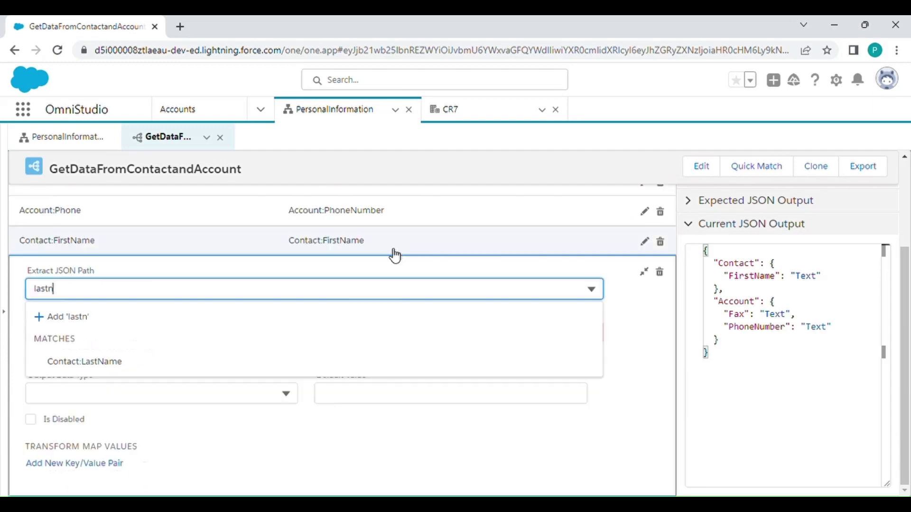
click(232, 360)
click(155, 331)
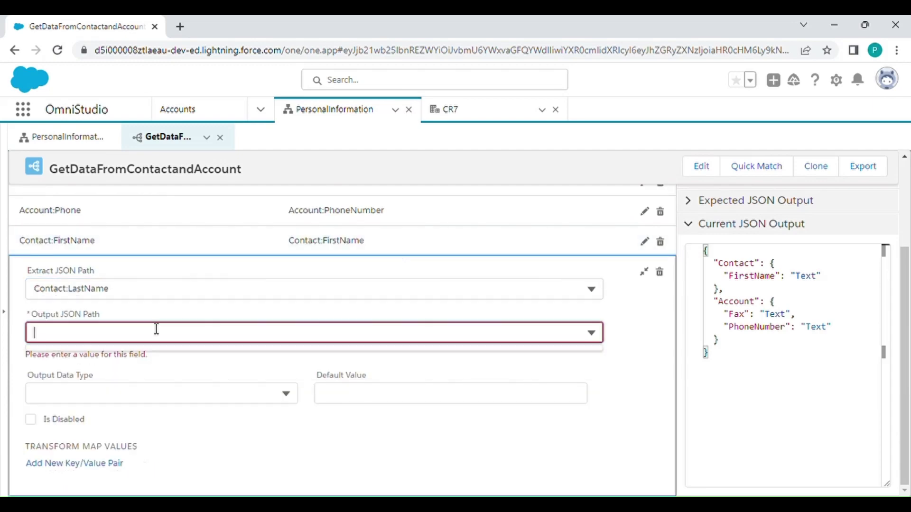
text(Cont)
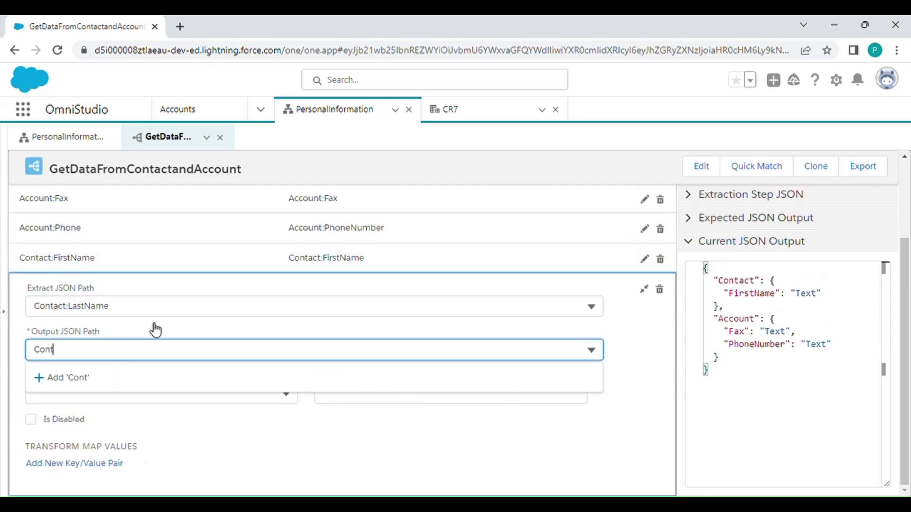
text(act:LastName)
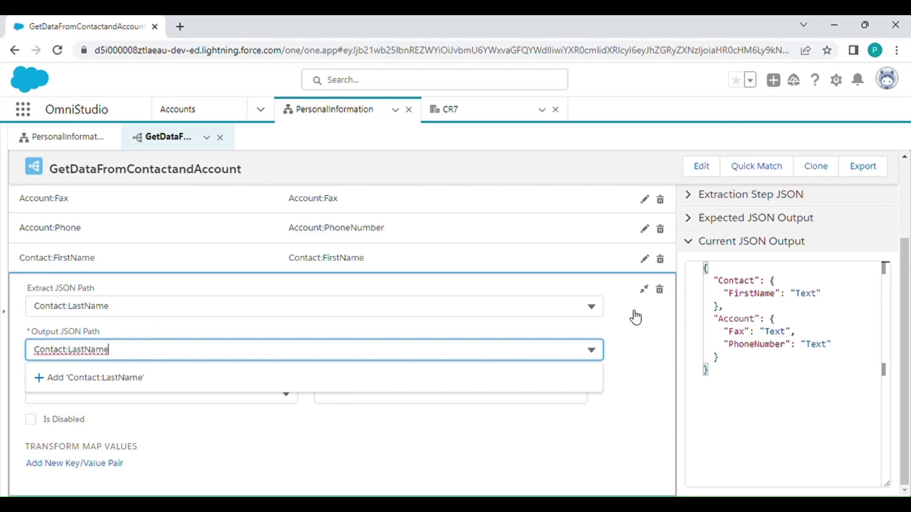
key(Return)
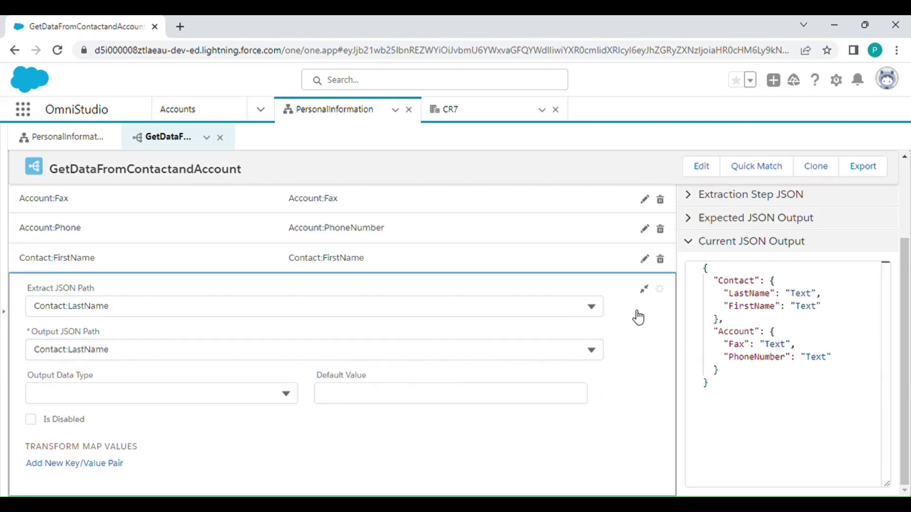
- Collapse the Contact:LastName mapping and add a new output mapping with Contact:Middle_Name__c as its extract JSON path
click(644, 289)
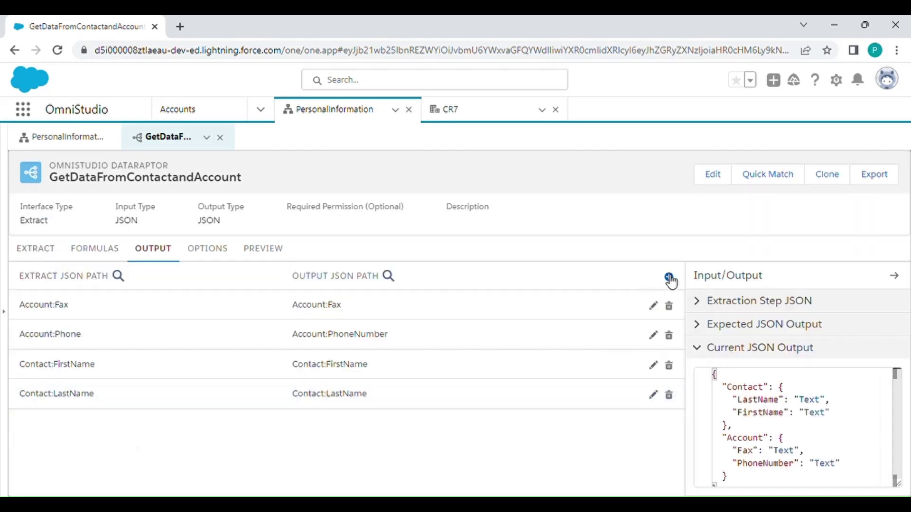
click(669, 276)
text(middkle)
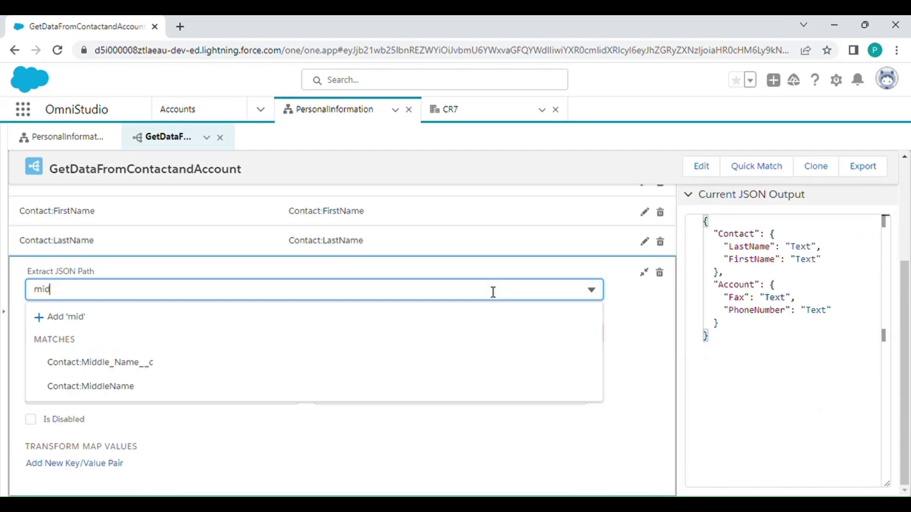
key(BackSpace)
key(BackSpace)
key(BackSpace)
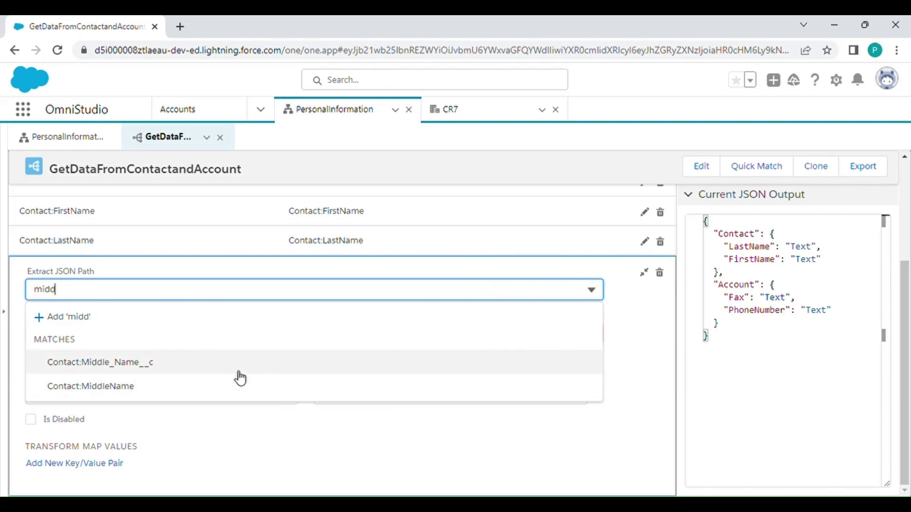
click(217, 371)
- Set the new mapping's output JSON path to Contact:MiddleName and collapse the mapping
click(169, 339)
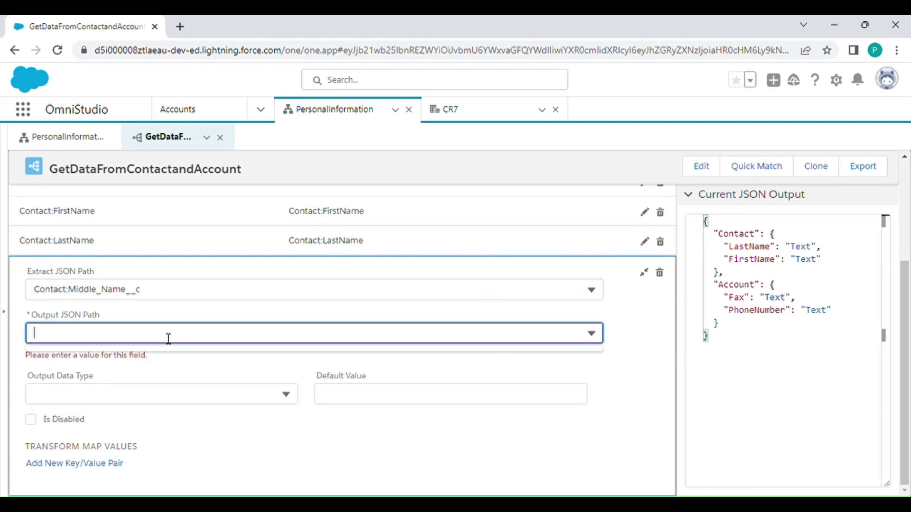
text(Cont)
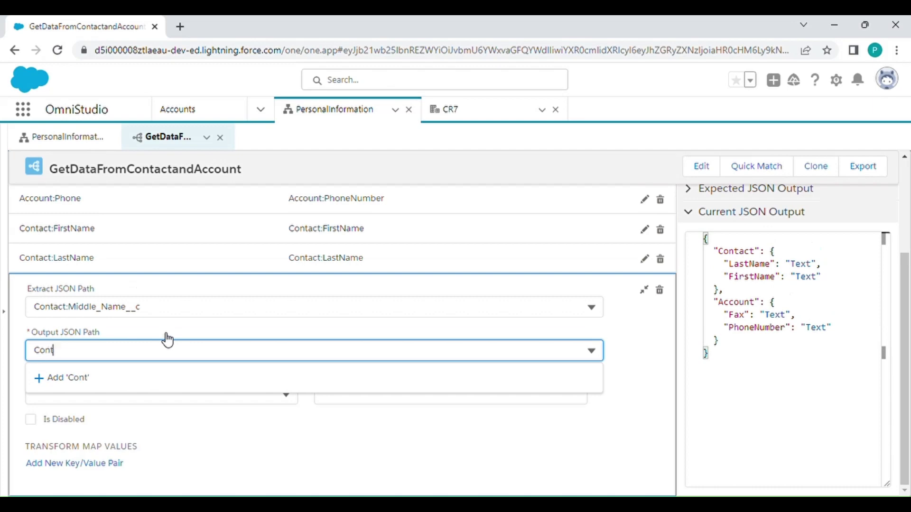
text(act:Middle)
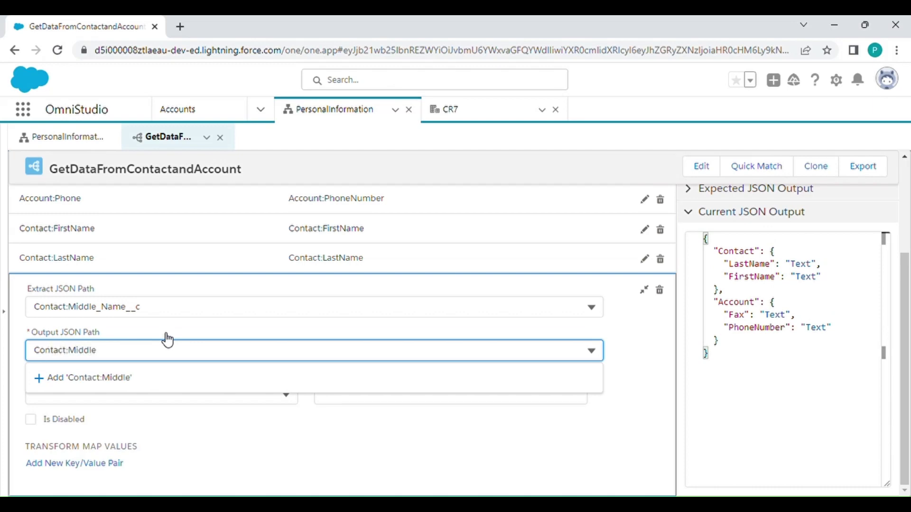
text(Name)
click(636, 346)
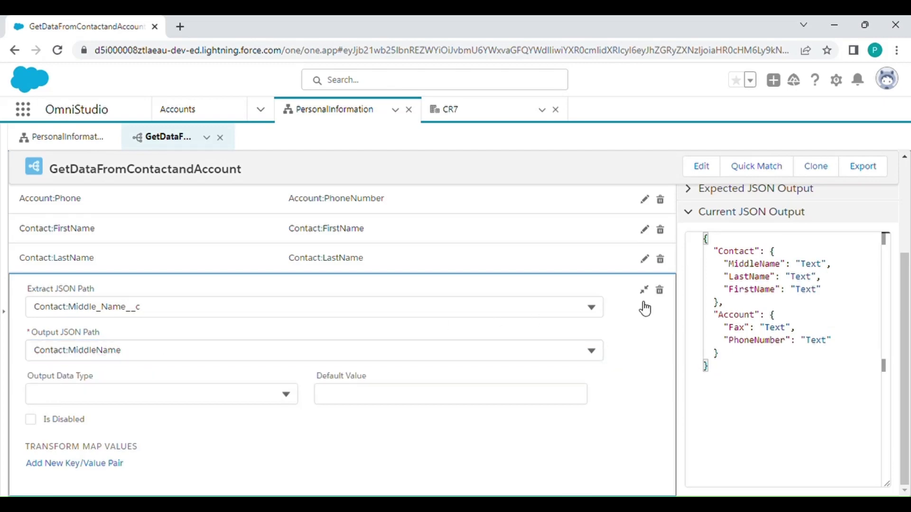
click(644, 290)
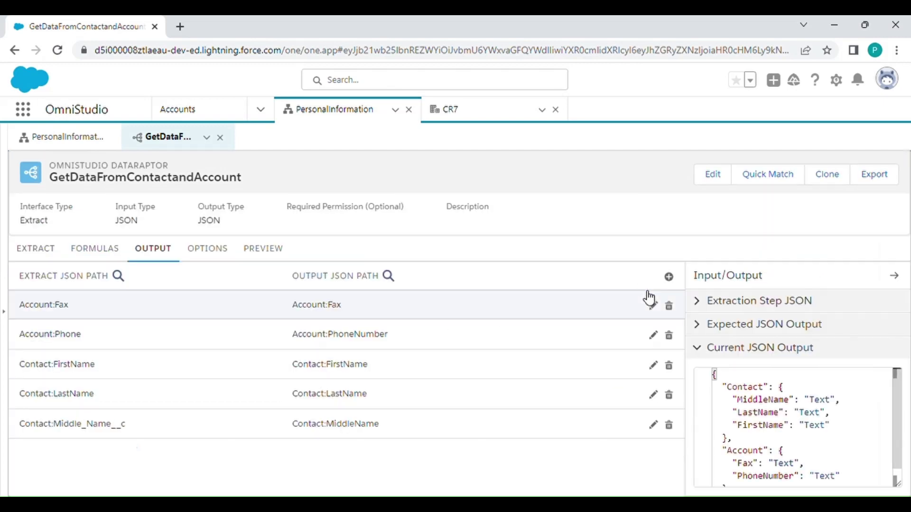
- Add an output mapping from extract JSON path Contact:Email to output JSON path Contact:Email
click(669, 277)
text(e)
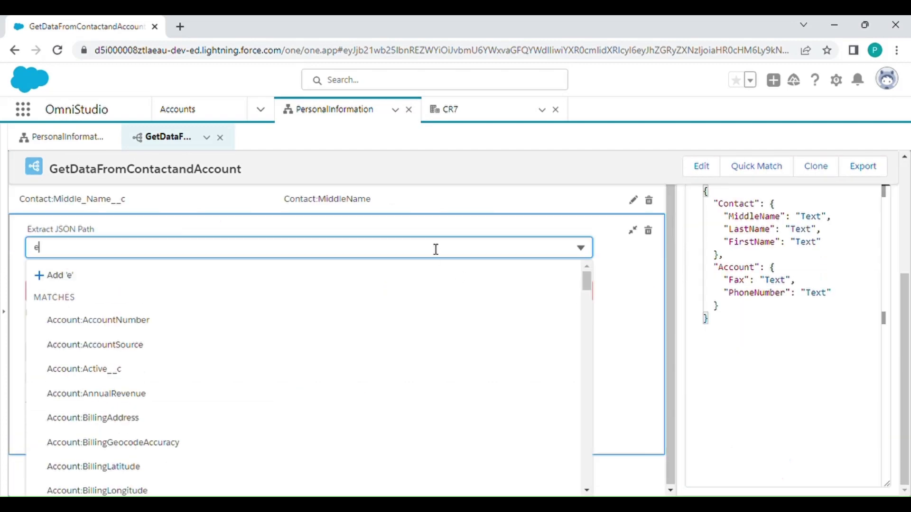
text(mail)
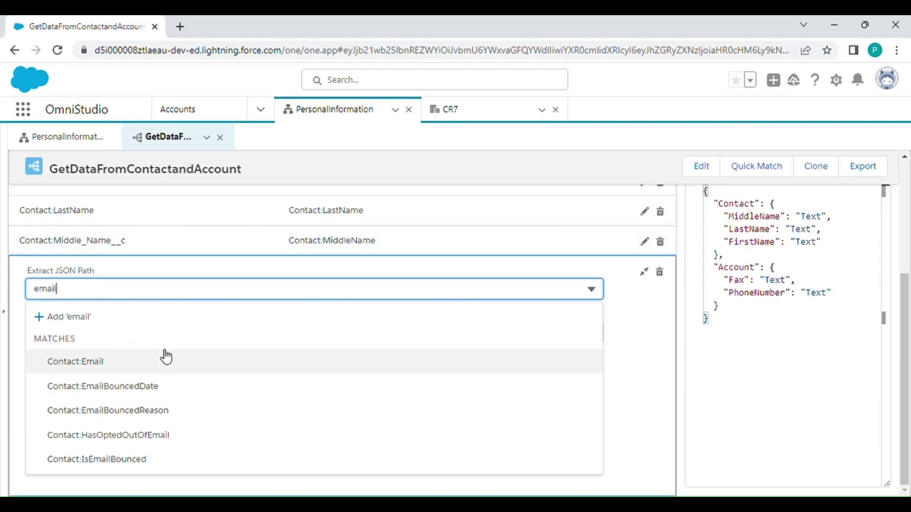
click(126, 361)
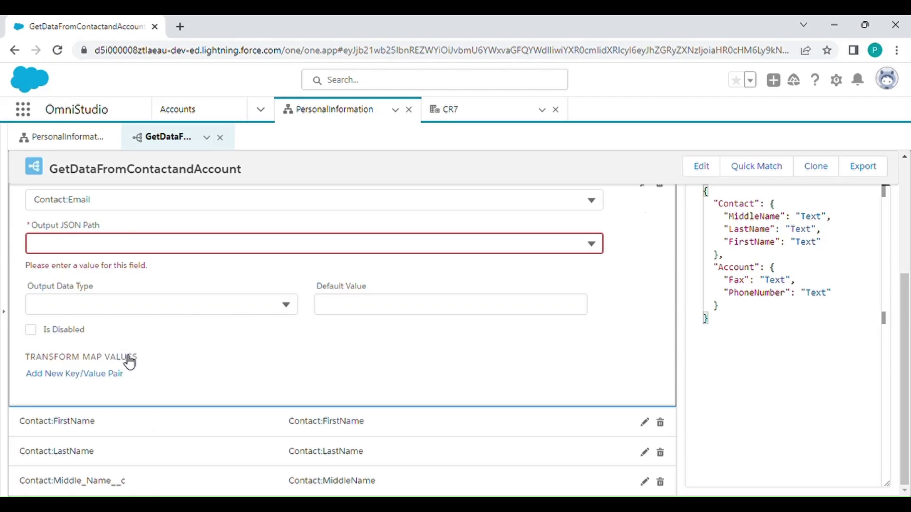
click(194, 253)
text(C)
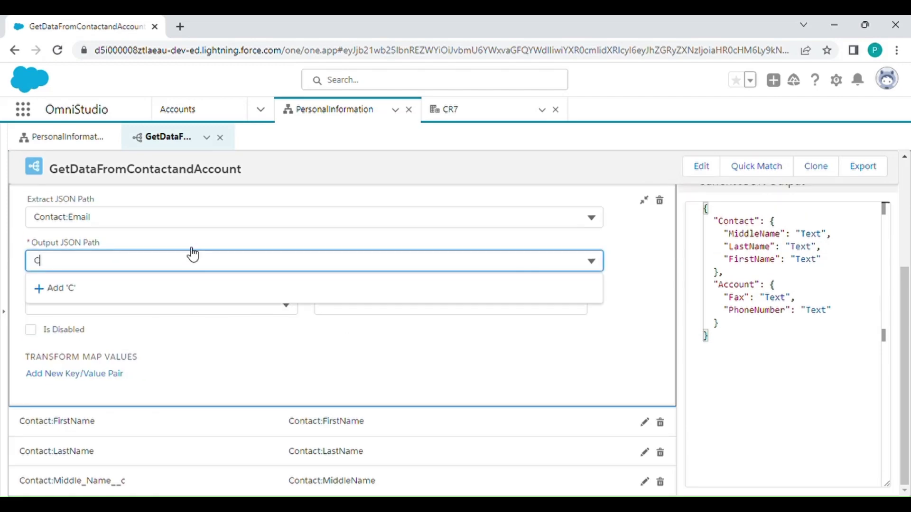
text(ontact:Email)
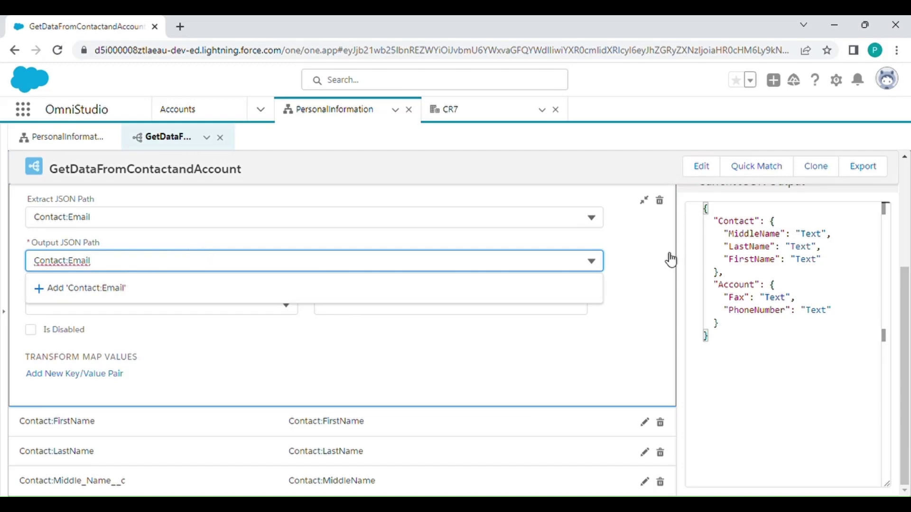
scroll(671, 258, up, 3)
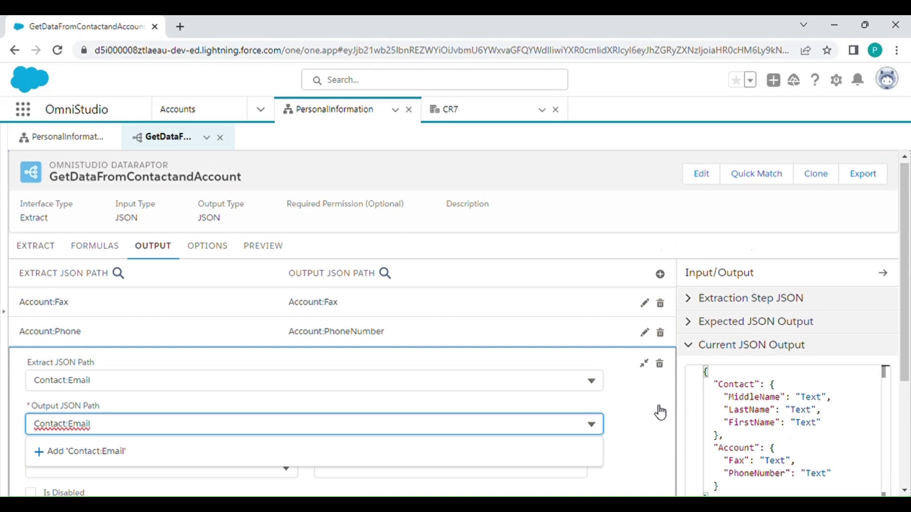
click(643, 364)
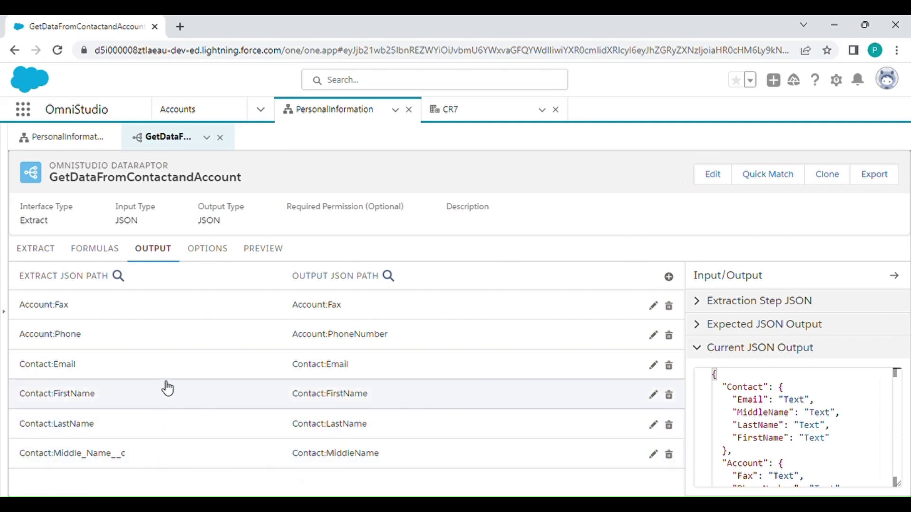
- Execute the DataRaptor preview with the existing AccountId input to check the account and contact response
click(265, 250)
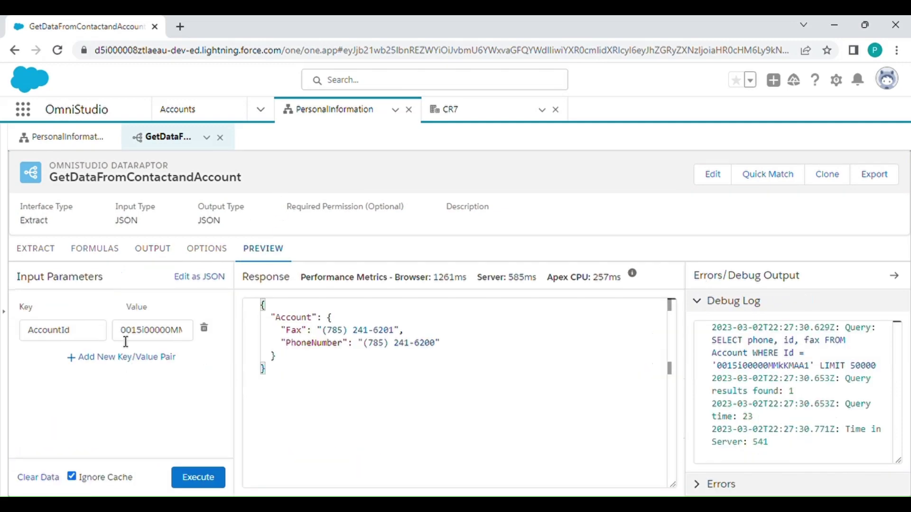
drag(124, 331, 178, 343)
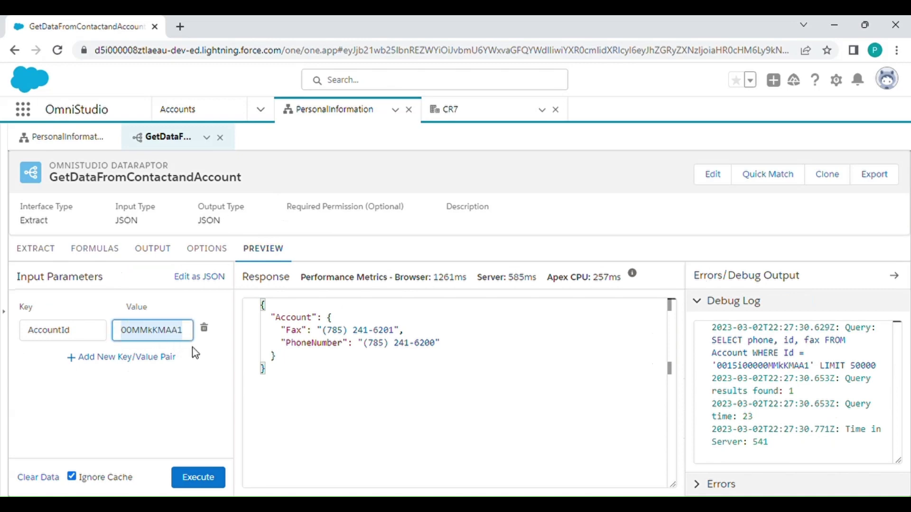
click(203, 423)
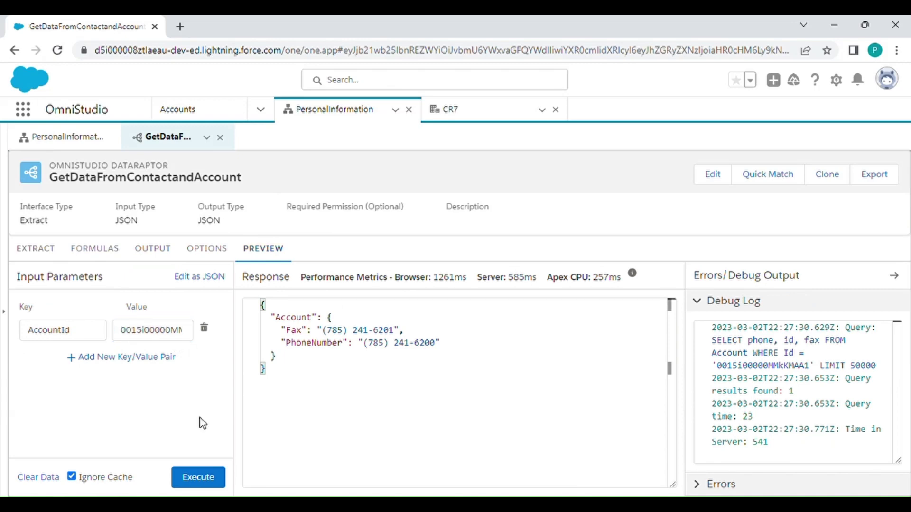
click(203, 478)
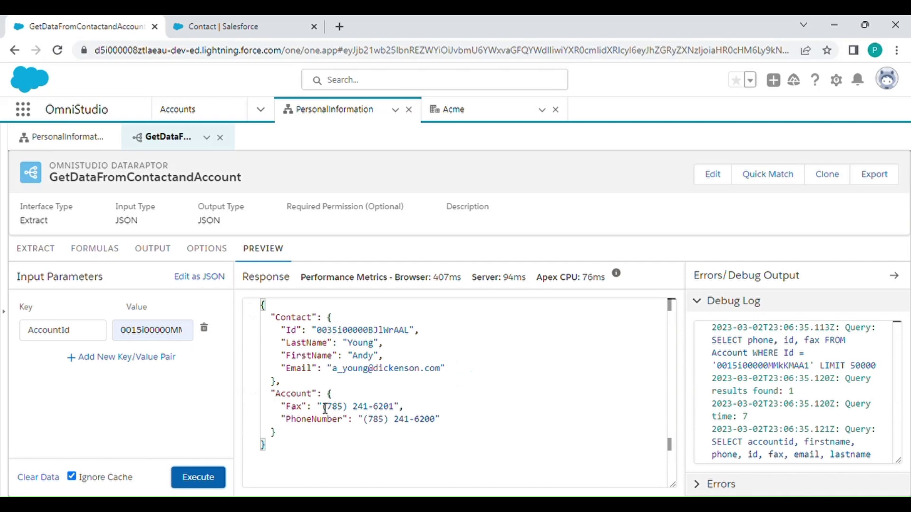
click(156, 249)
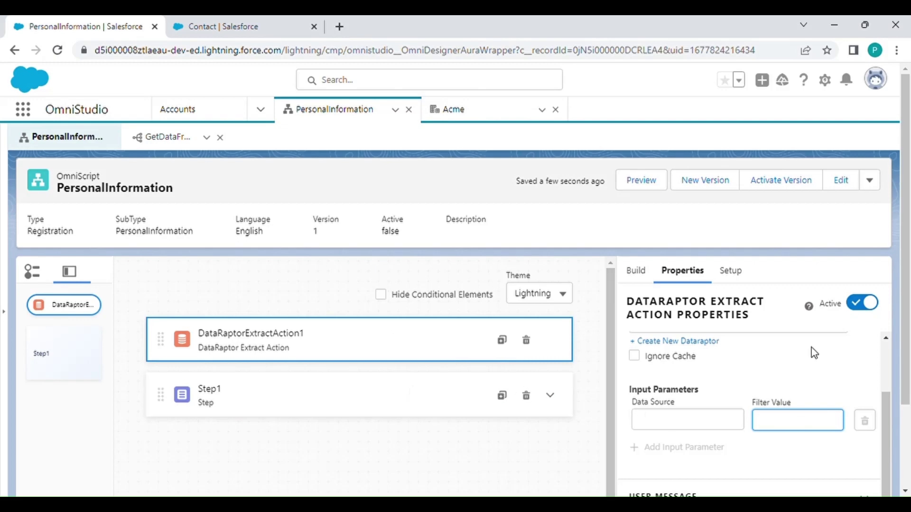
- Copy the AccountId key from the DataRaptor preview into the filter value of DataRaptorExtractAction1's input parameter in the OmniScript
scroll(811, 349, up, 2)
scroll(811, 347, down, 2)
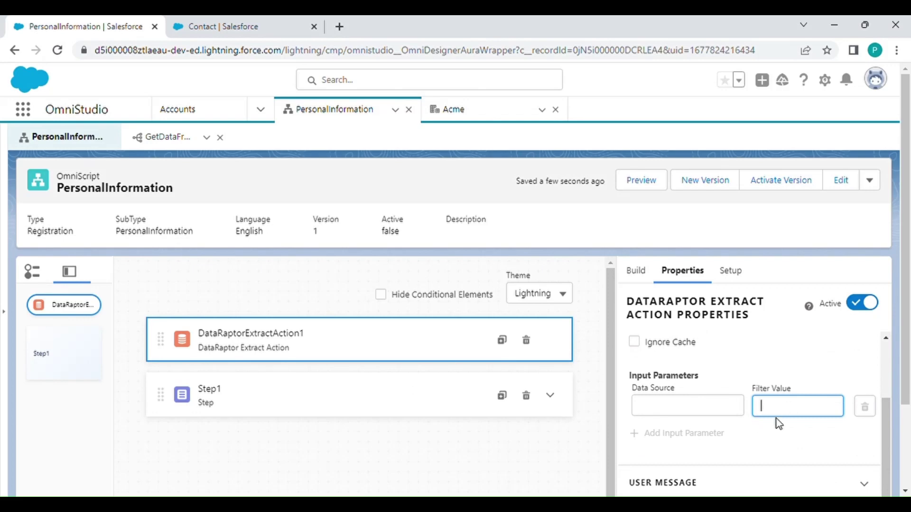
click(164, 137)
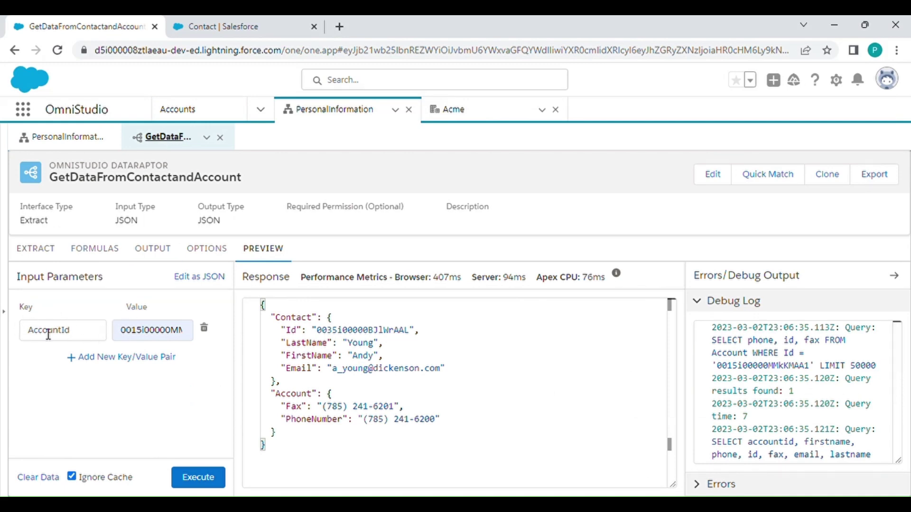
drag(86, 339, 28, 343)
key(ctrl+c)
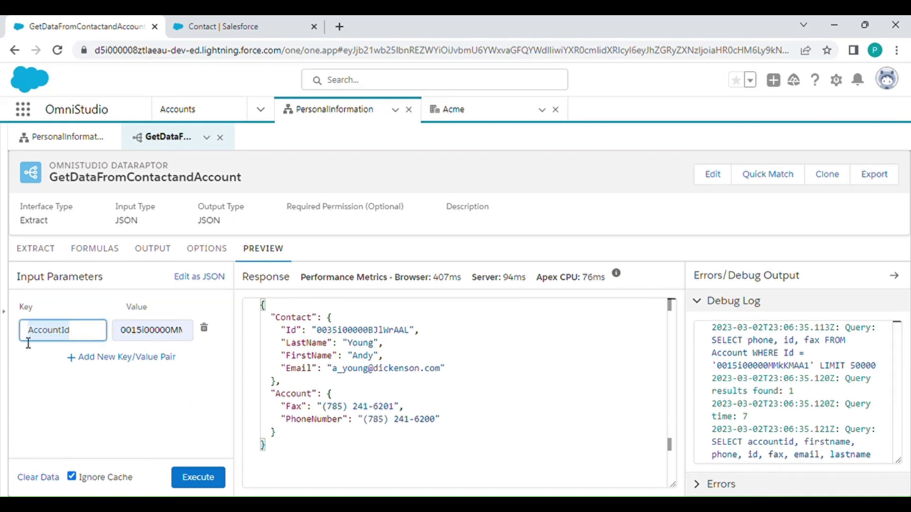
click(73, 144)
scroll(697, 414, down, 1)
scroll(697, 415, down, 2)
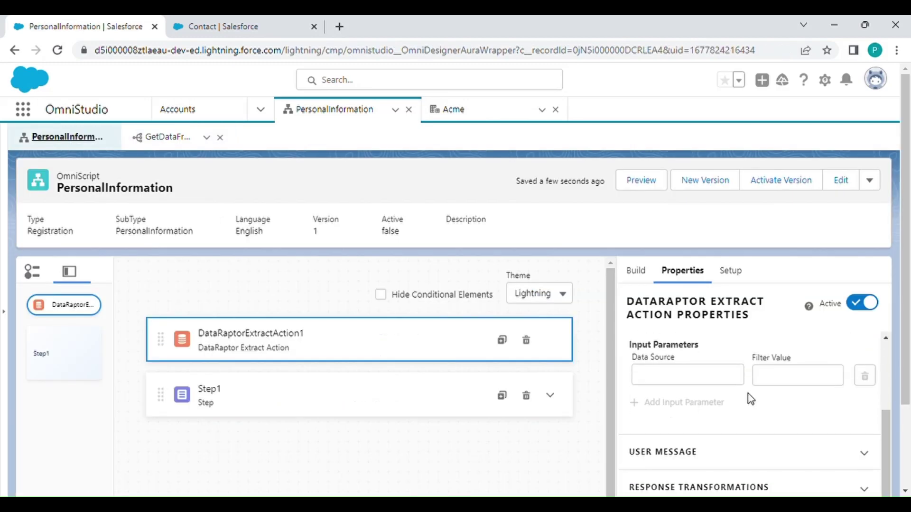
click(776, 374)
key(ctrl+v)
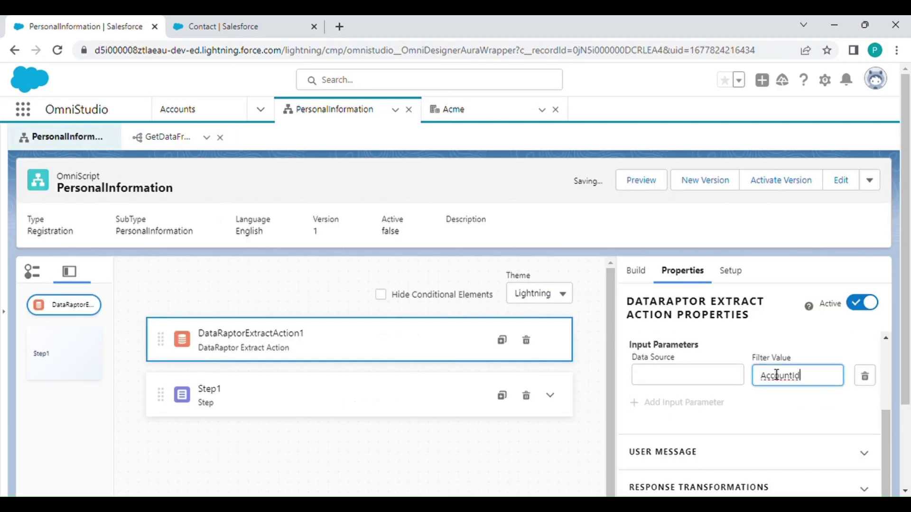
- Add a Set Values element above DataRaptorExtractAction1 in the OmniScript
click(679, 379)
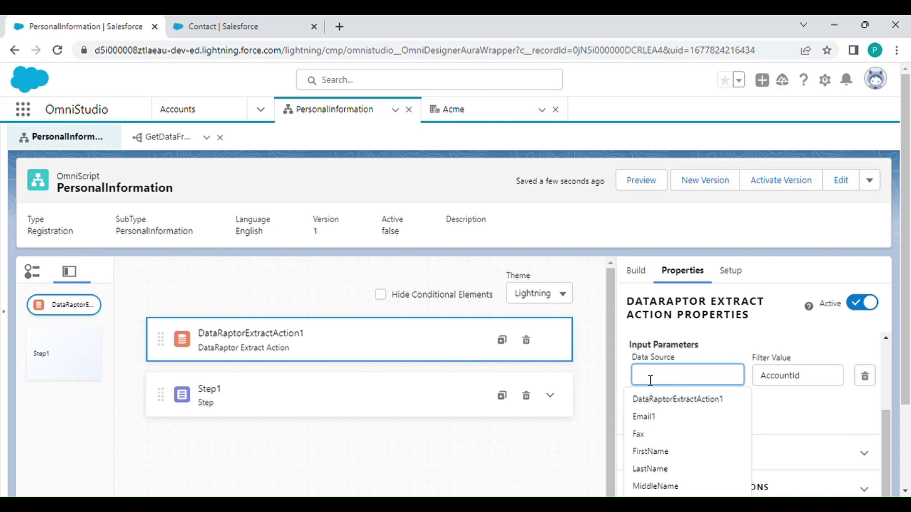
click(687, 308)
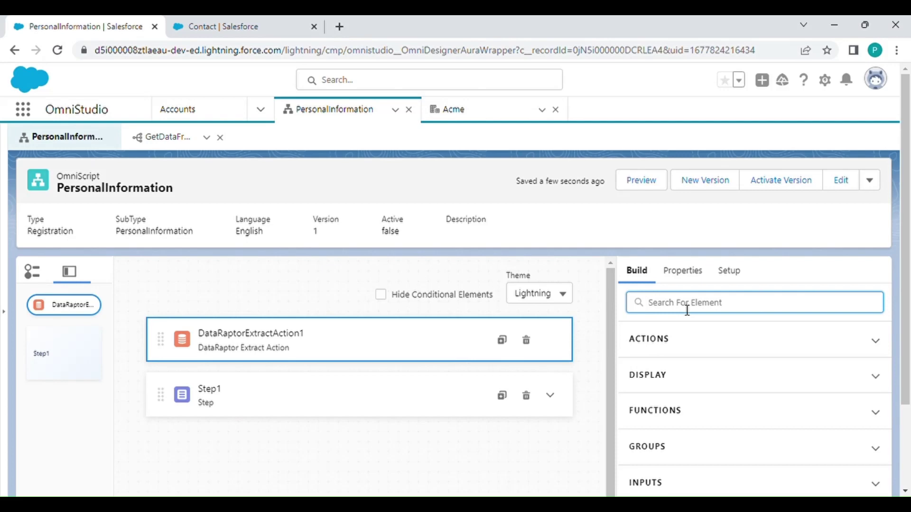
text(set)
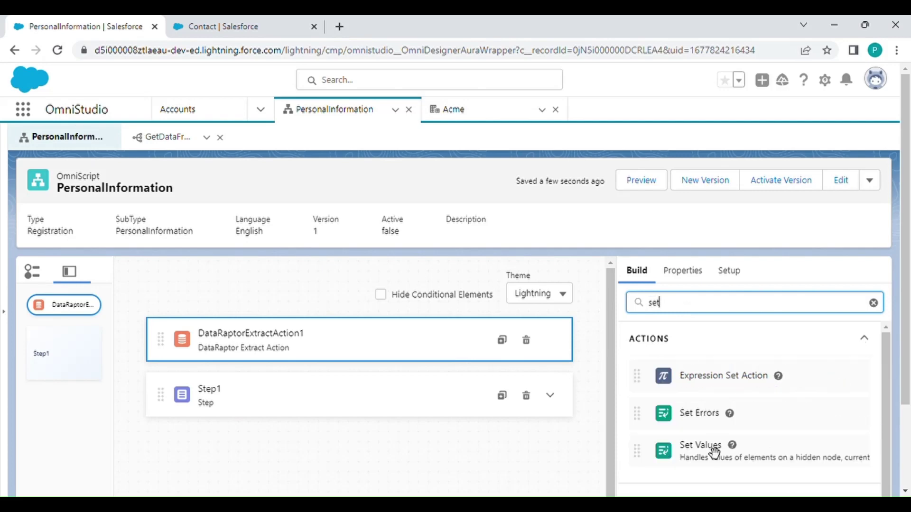
mouse_move(708, 445)
mouse_down()
mouse_move(521, 353)
mouse_move(479, 306)
mouse_move(402, 313)
mouse_move(303, 292)
mouse_move(299, 323)
mouse_move(315, 319)
mouse_up()
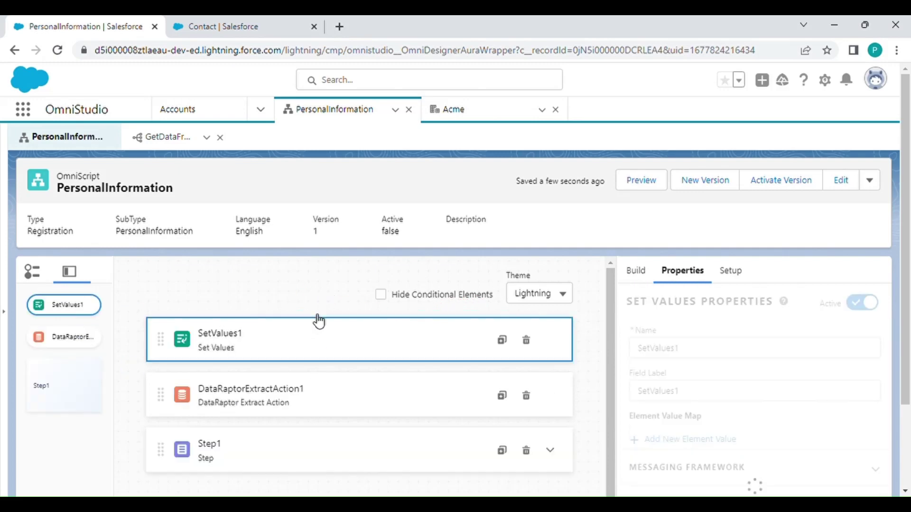
- Start a new element value in the SetValues1 element value map with the element name AccId
scroll(686, 439, down, 2)
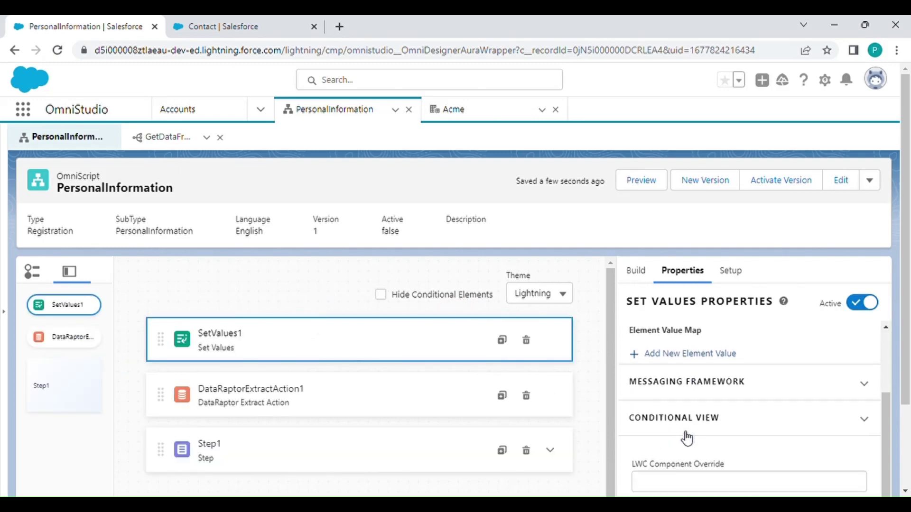
click(672, 359)
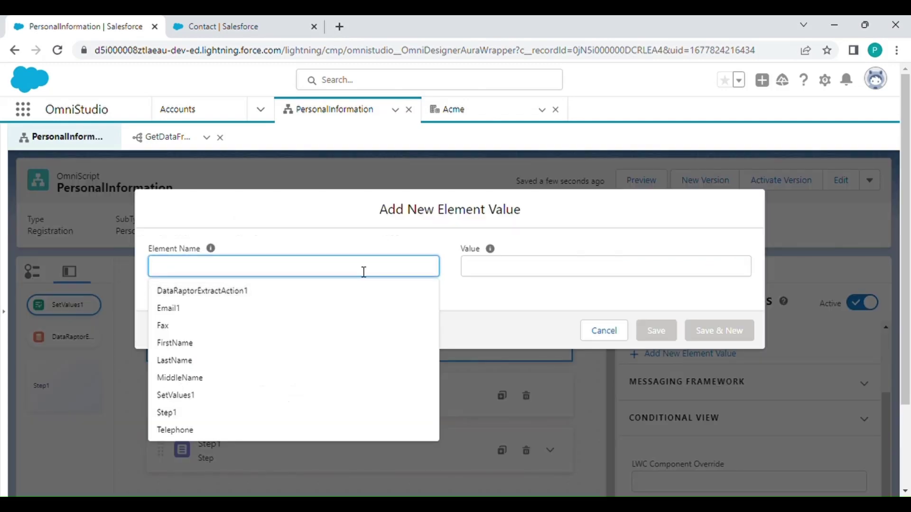
text(AccId)
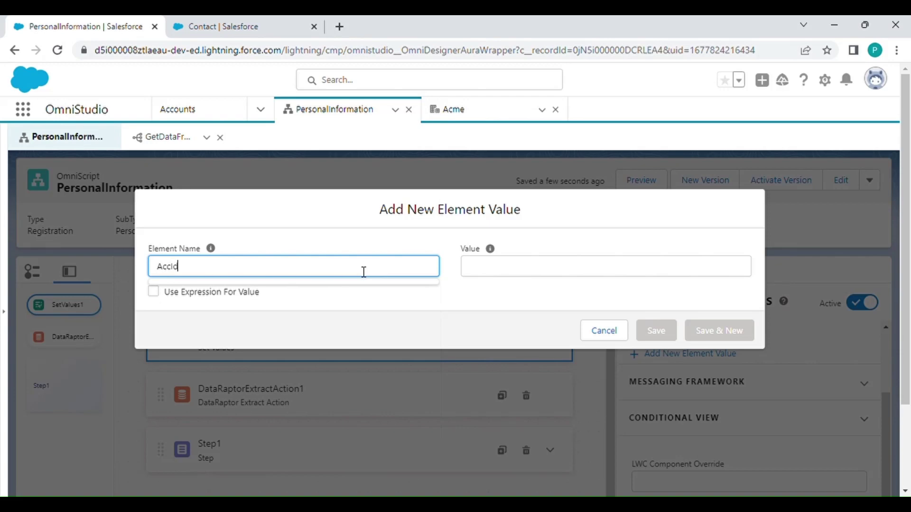
click(453, 325)
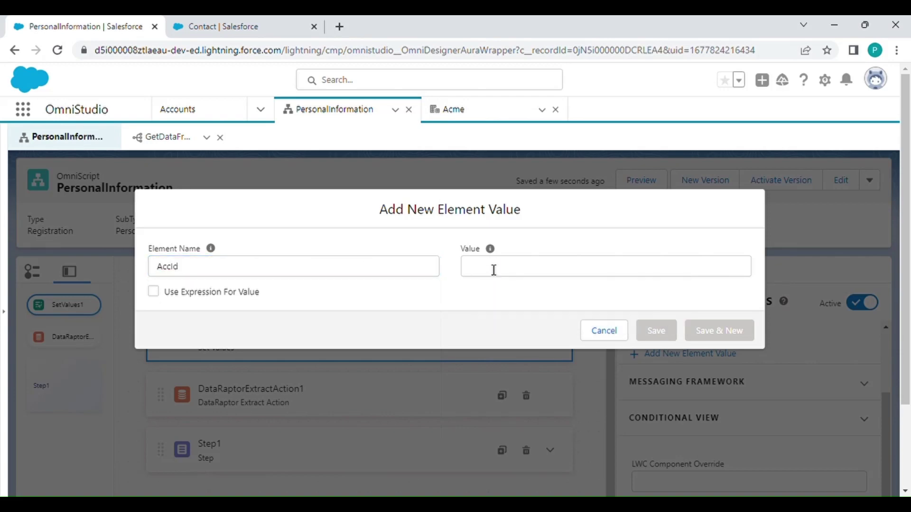
- Set the AccId element's value to the account ID used as the DataRaptor preview's AccountId input, and save the element
click(167, 139)
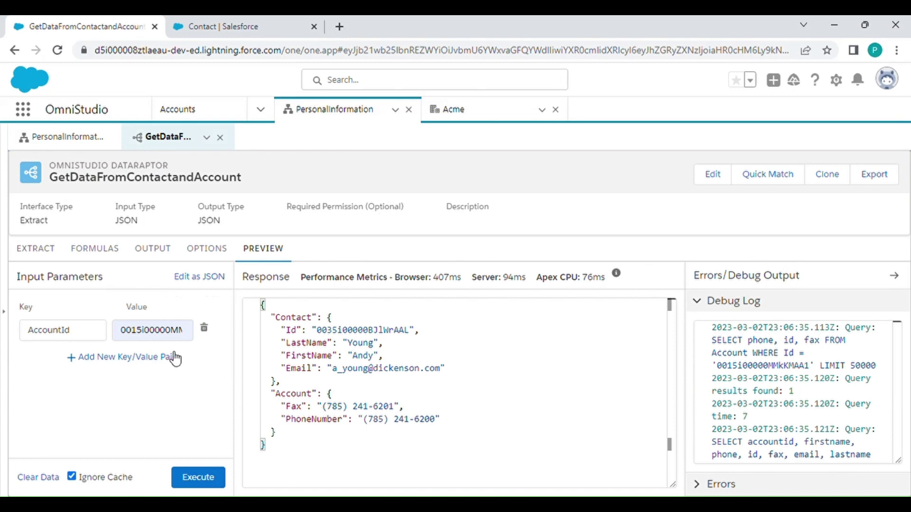
click(157, 338)
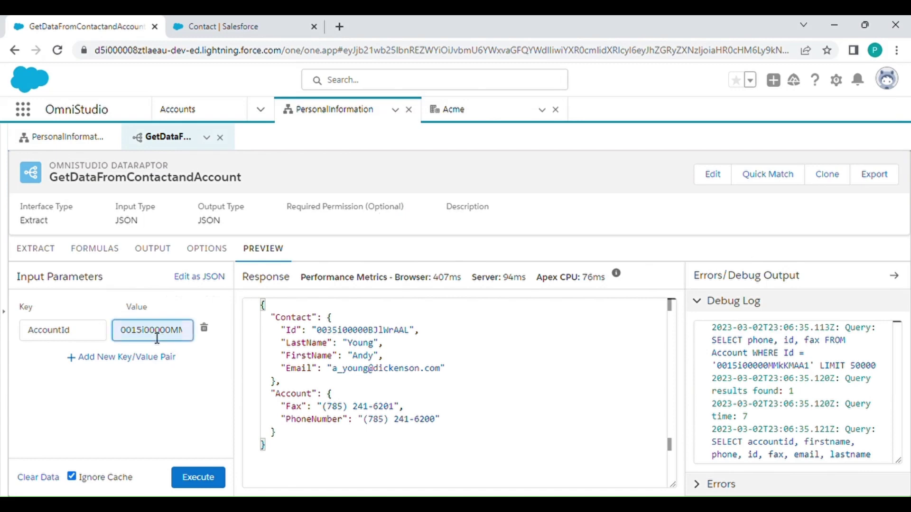
click(96, 137)
click(479, 266)
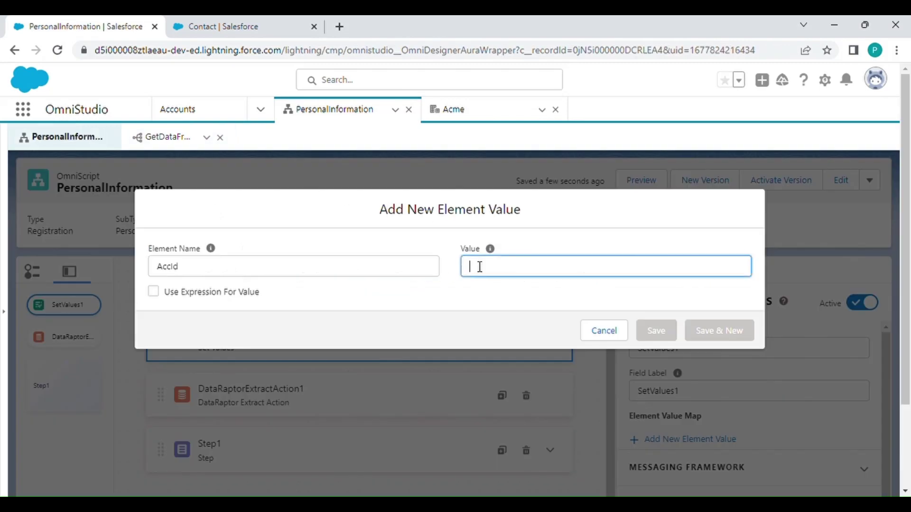
text(0015i00000MMkKMAA1)
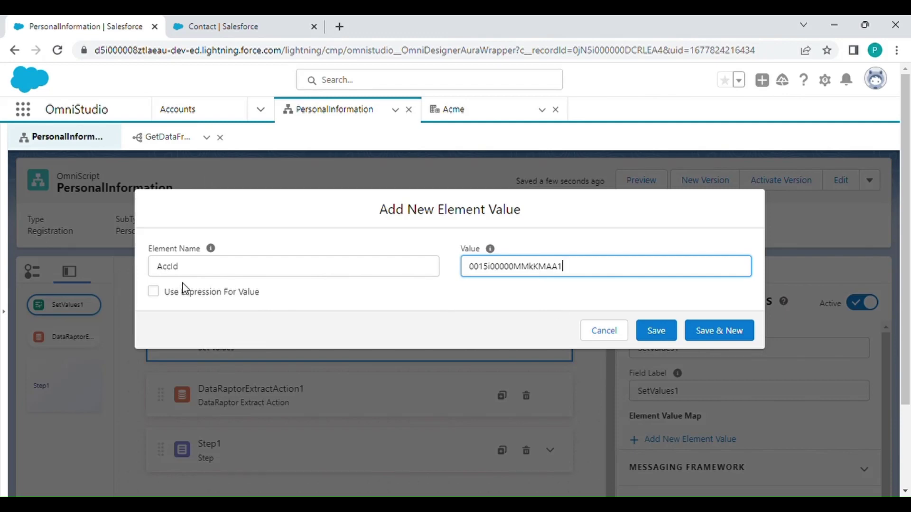
click(666, 331)
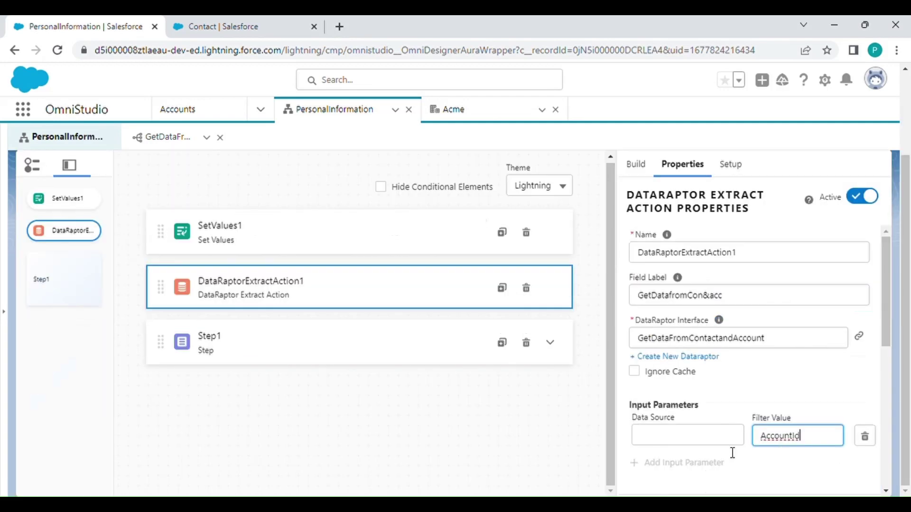
- Set the data source of DataRaptorExtractAction1's AccountId input parameter to AccId, the element defined in SetValues1
click(399, 242)
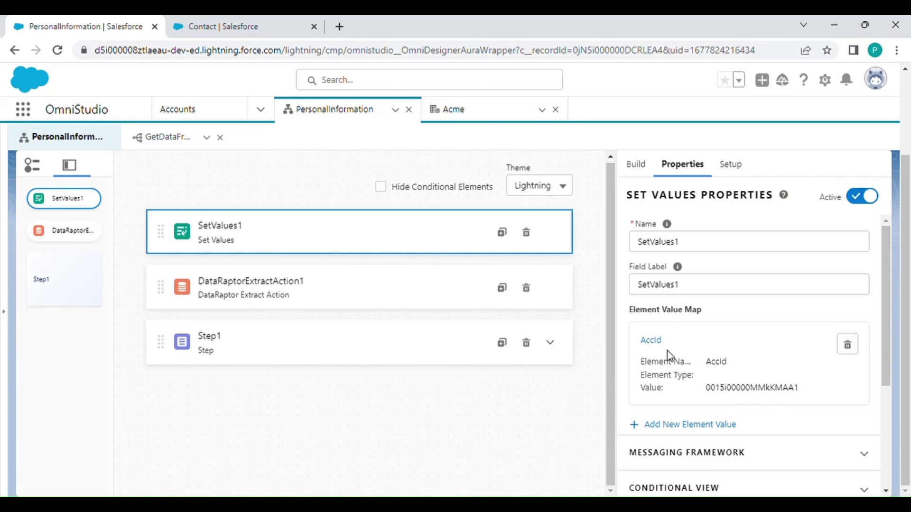
click(468, 295)
scroll(696, 389, down, 2)
click(667, 323)
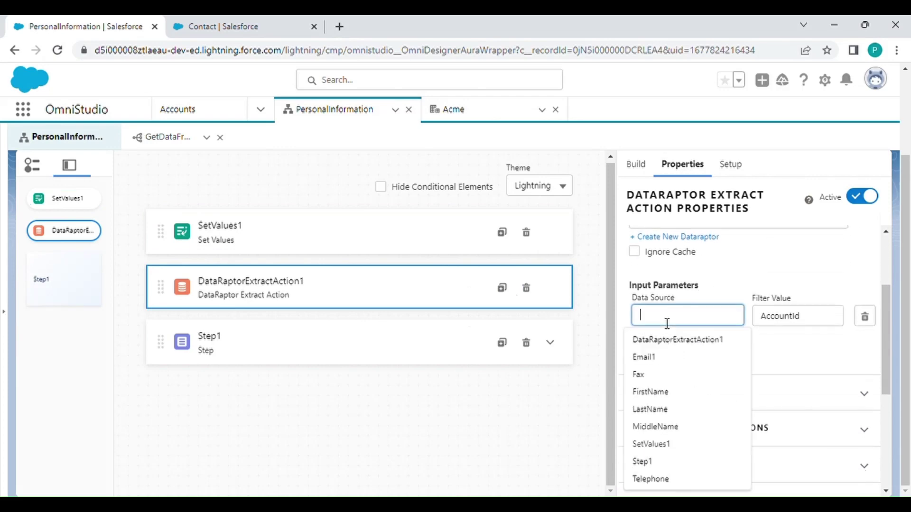
text(AccId)
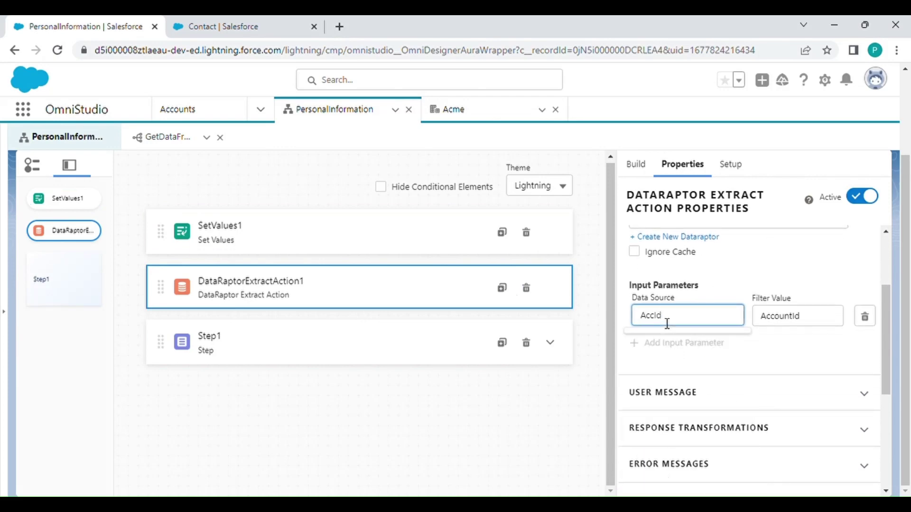
click(725, 349)
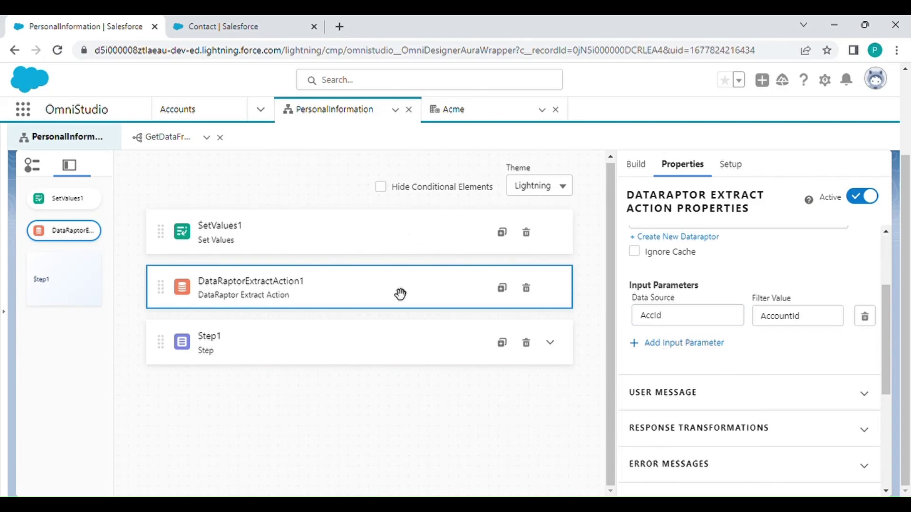
- Preview the OmniScript to check the account and contact data in its Data JSON, and return to the design view
scroll(645, 239, up, 3)
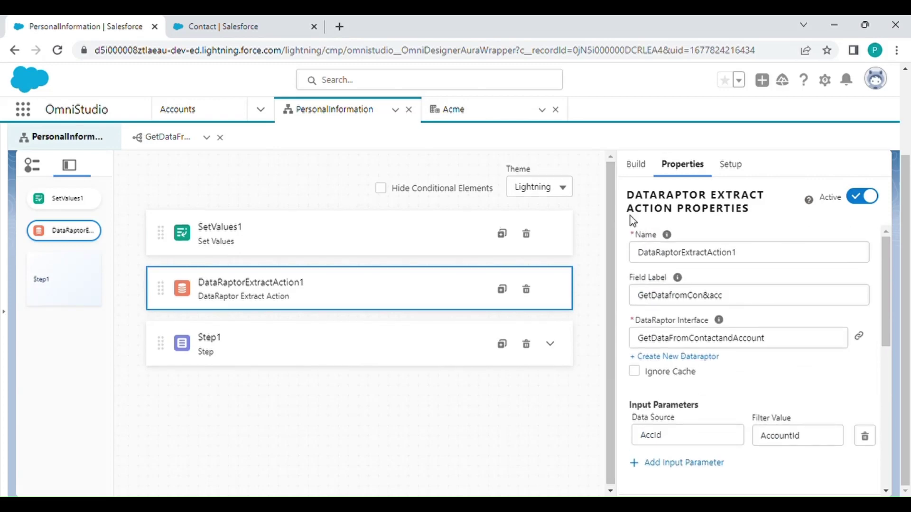
scroll(632, 220, up, 2)
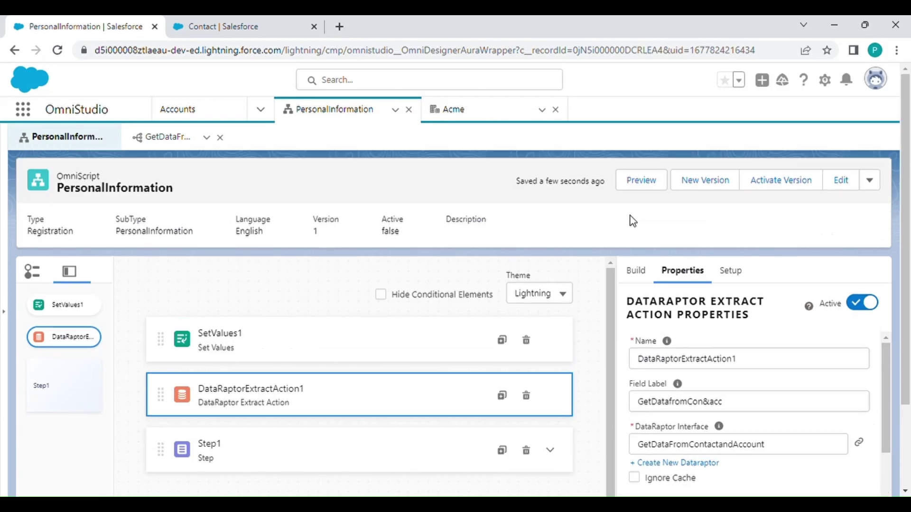
click(644, 183)
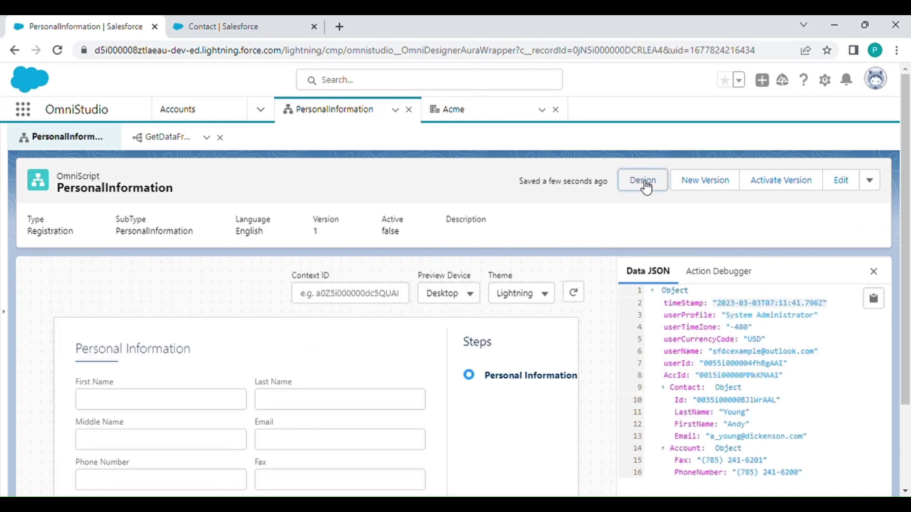
scroll(678, 330, down, 2)
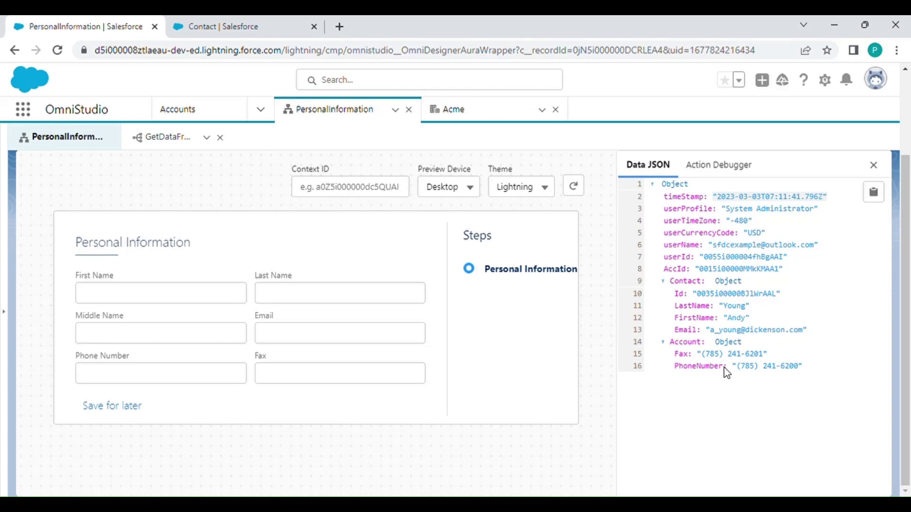
scroll(590, 243, up, 2)
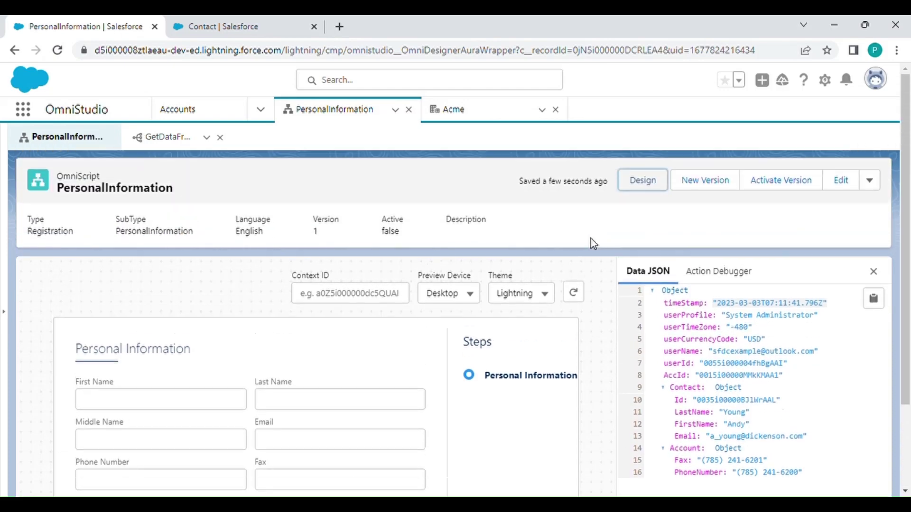
click(642, 183)
- Review the properties of SetValues1, DataRaptorExtractAction1 and Step1 in the OmniScript design, leaving Step1 collapsed
scroll(618, 271, down, 2)
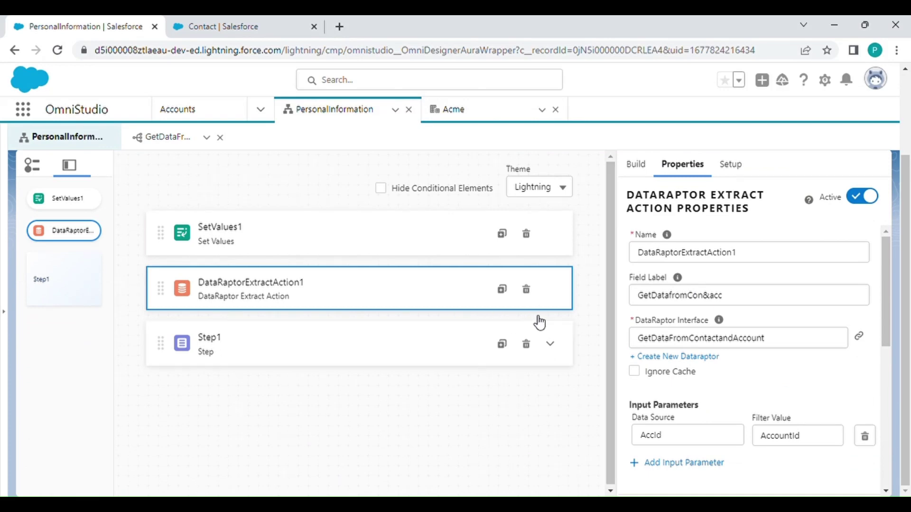
click(437, 249)
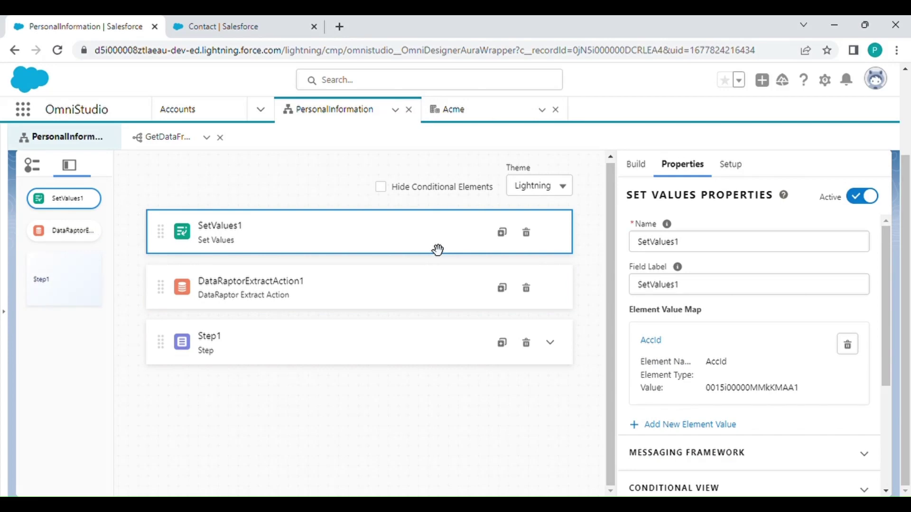
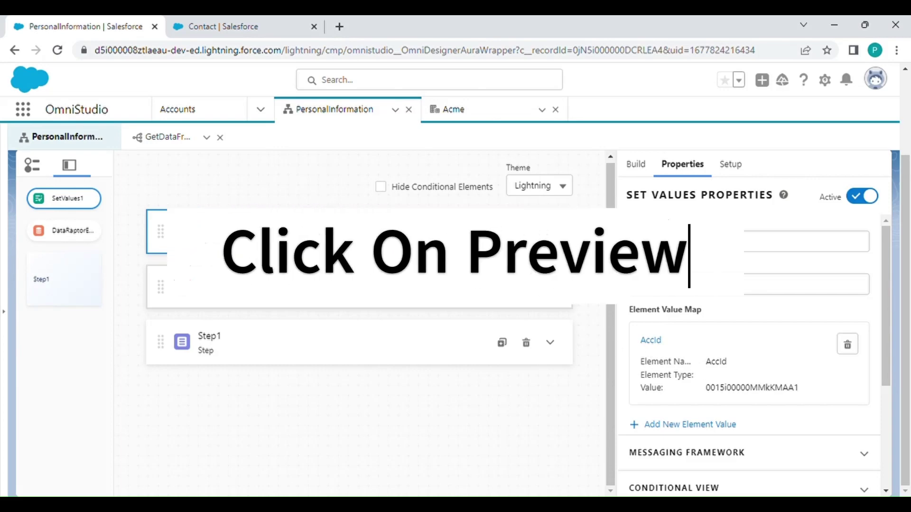
click(409, 287)
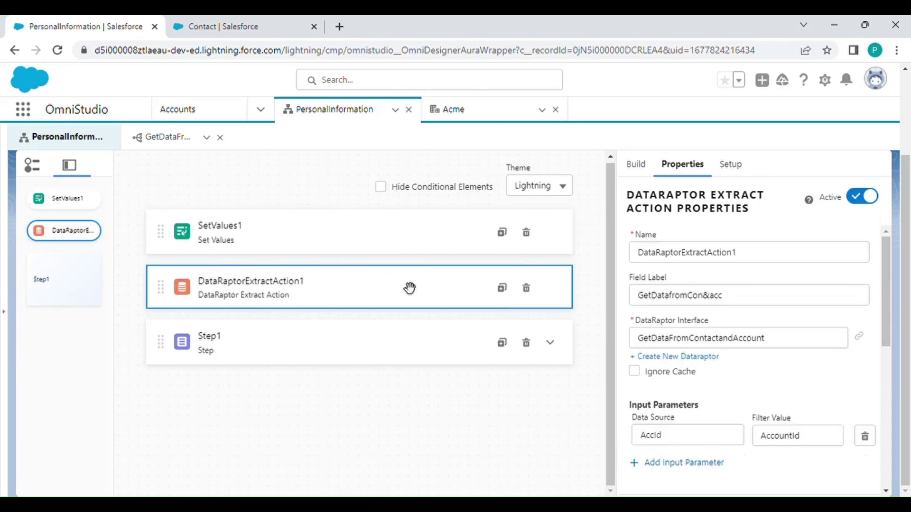
click(404, 347)
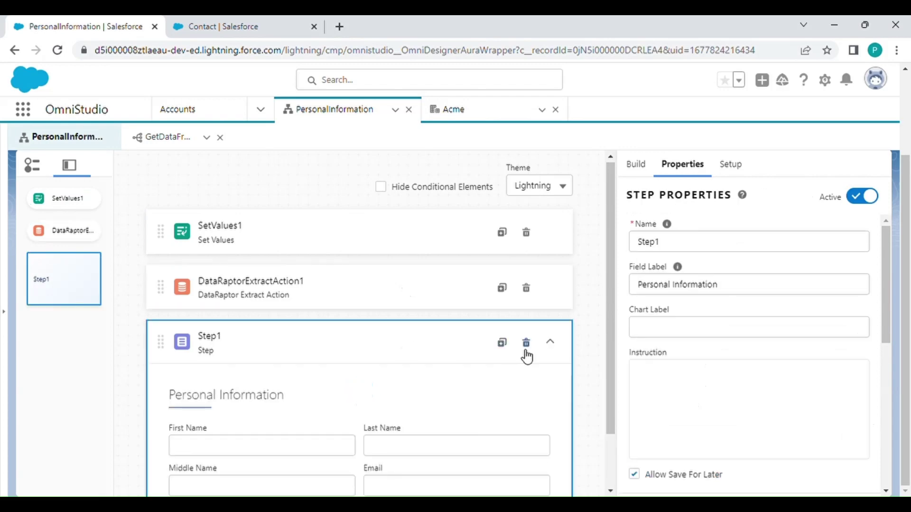
click(552, 345)
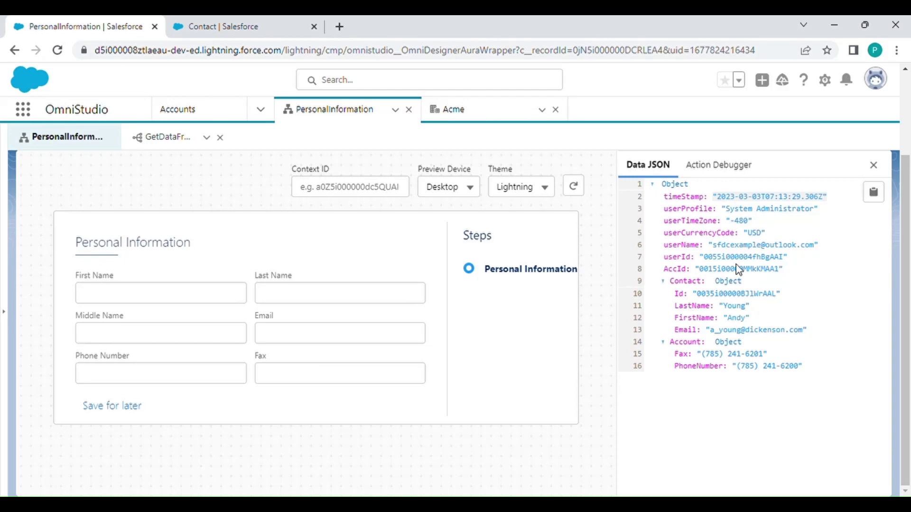
- Copy the Data JSON from the OmniScript preview and open JSON Editor Online in a new browser tab through a "json editor" search
scroll(779, 266, up, 1)
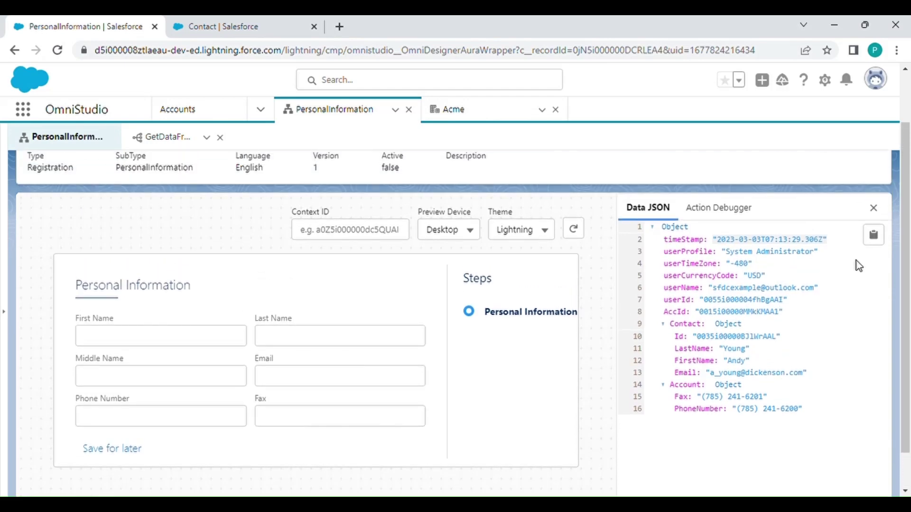
click(873, 235)
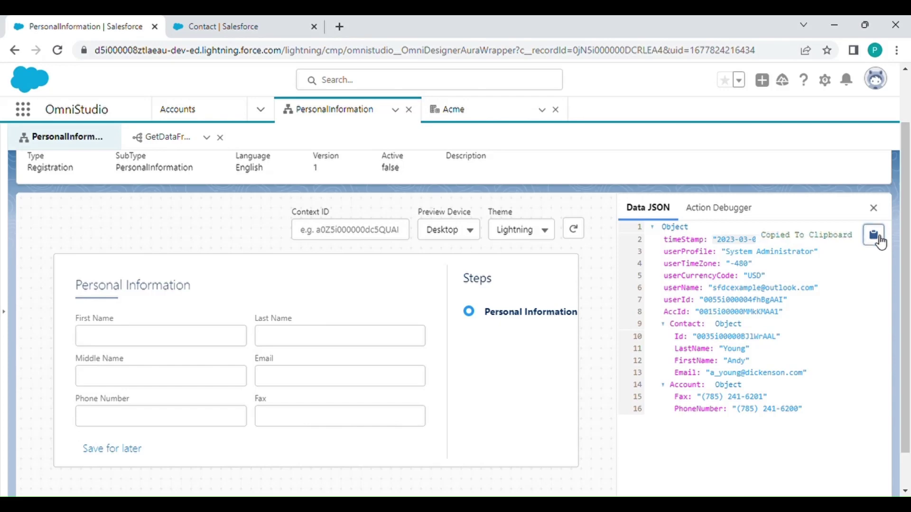
click(339, 26)
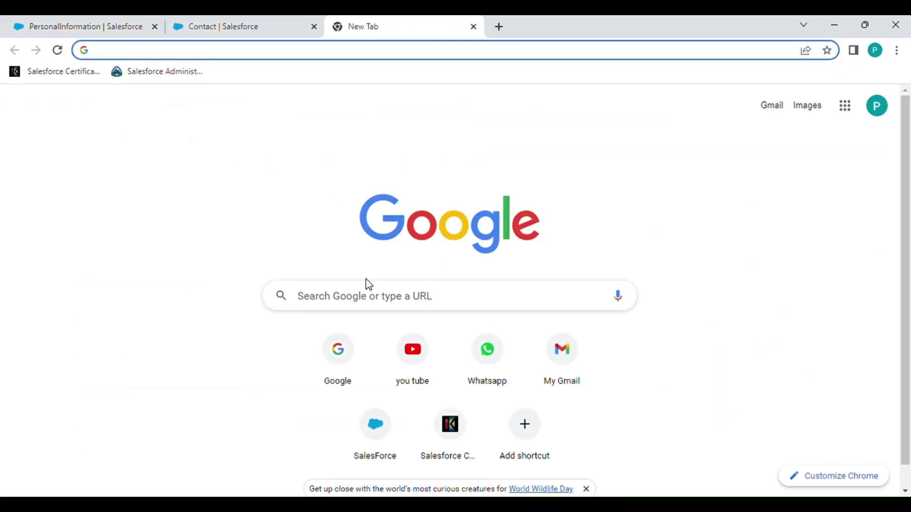
click(383, 309)
text(json)
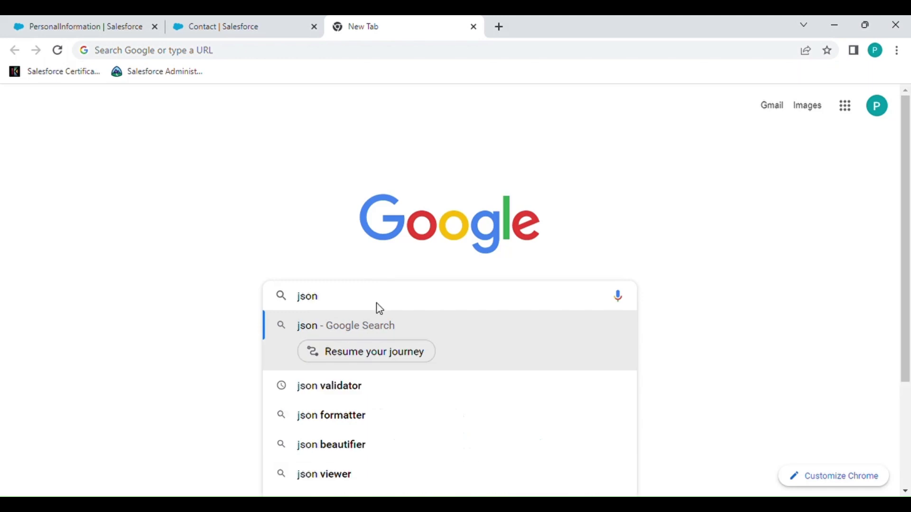
text(e)
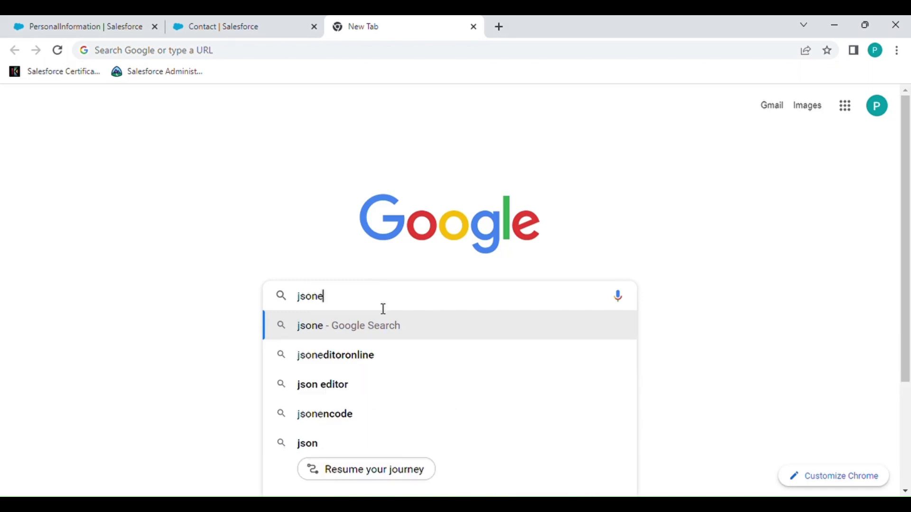
click(339, 393)
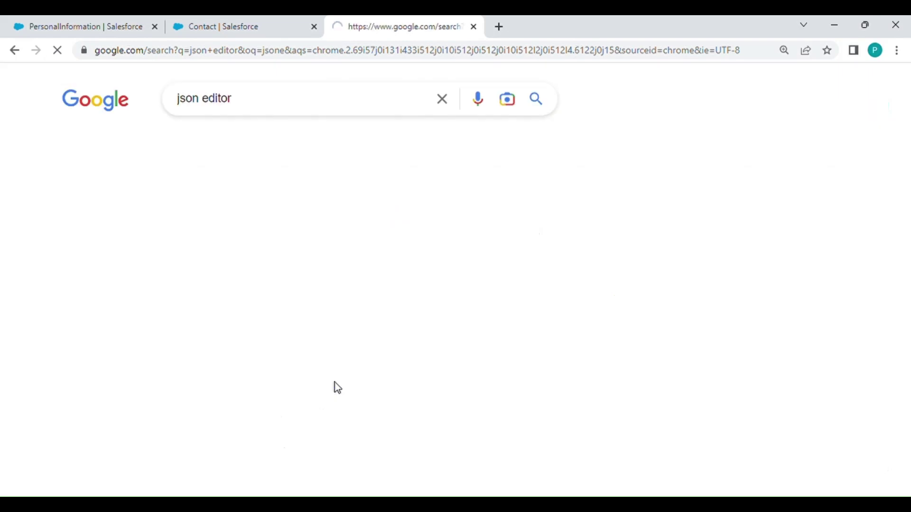
click(203, 239)
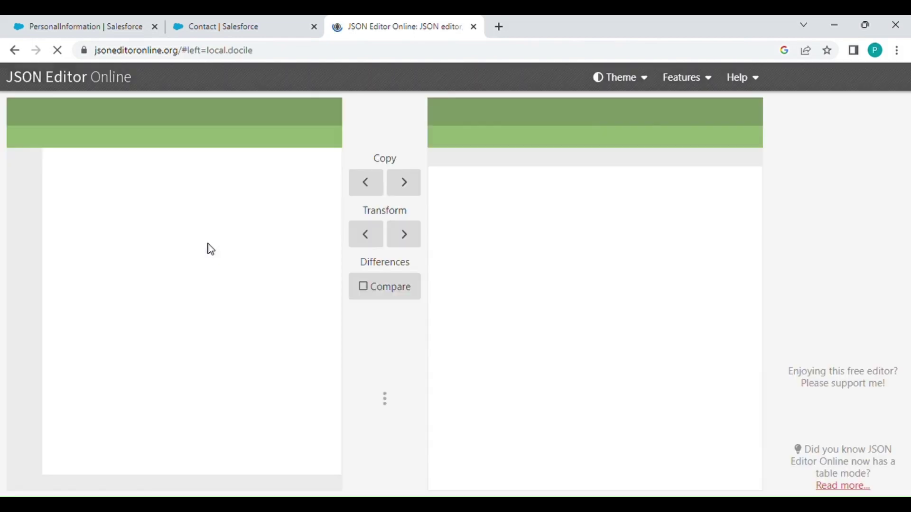
- Replace the document content in JSON Editor Online with the copied Data JSON and format it to examine the Contact and Account nodes
drag(204, 295, 50, 159)
key(BackSpace)
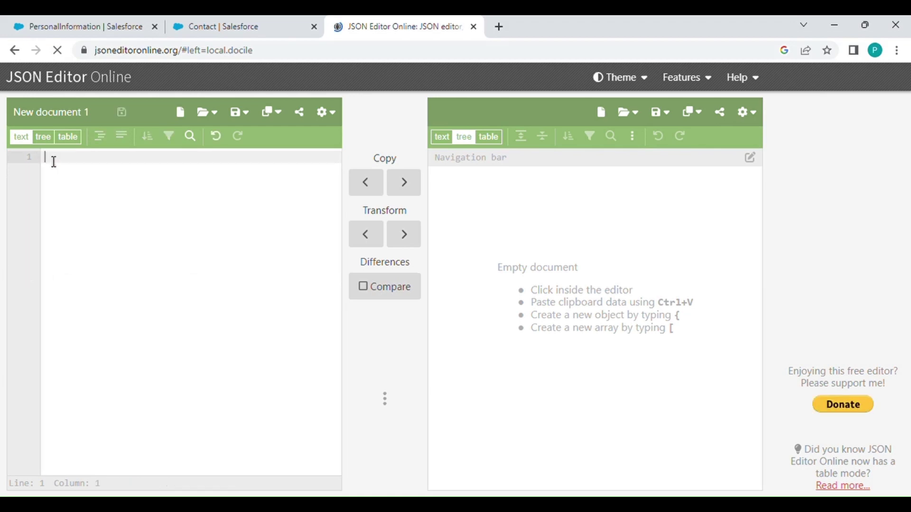
key(ctrl+v)
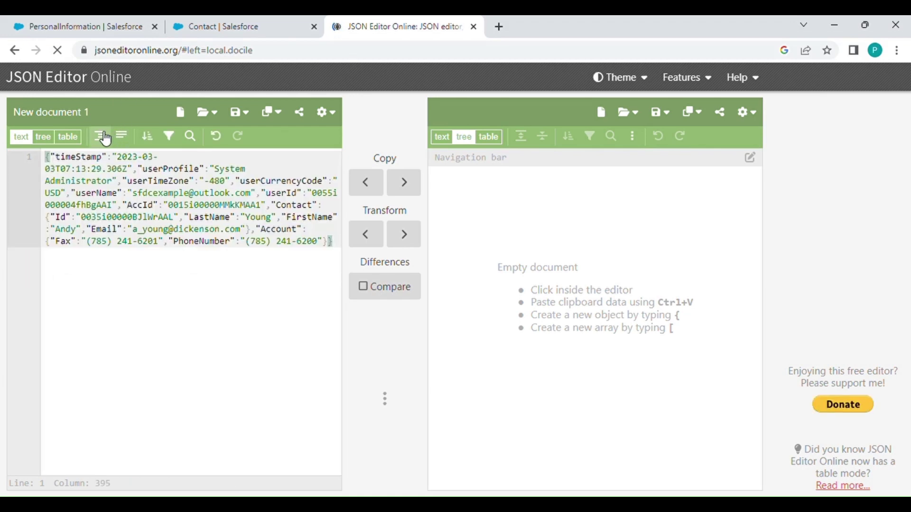
click(105, 139)
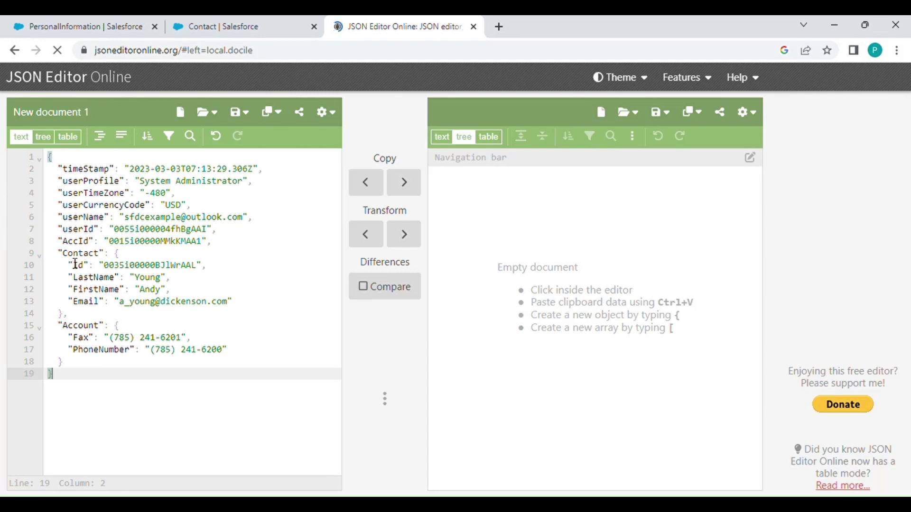
drag(69, 265, 116, 362)
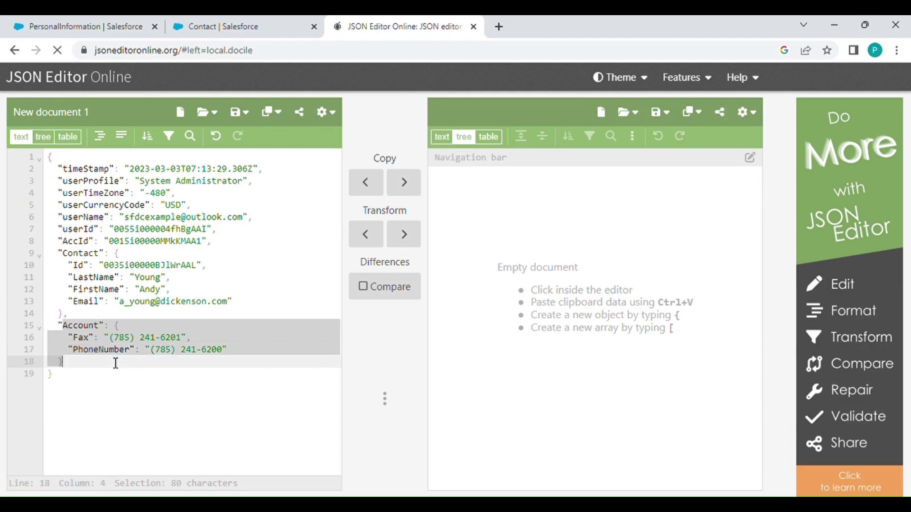
click(191, 389)
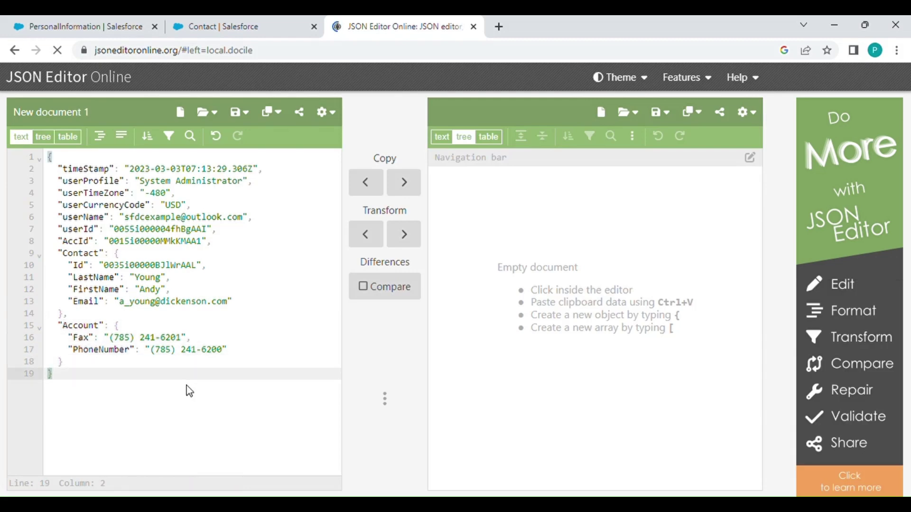
- Switch back to the PersonalInformation OmniScript in Salesforce and return from its preview to the design view
click(121, 26)
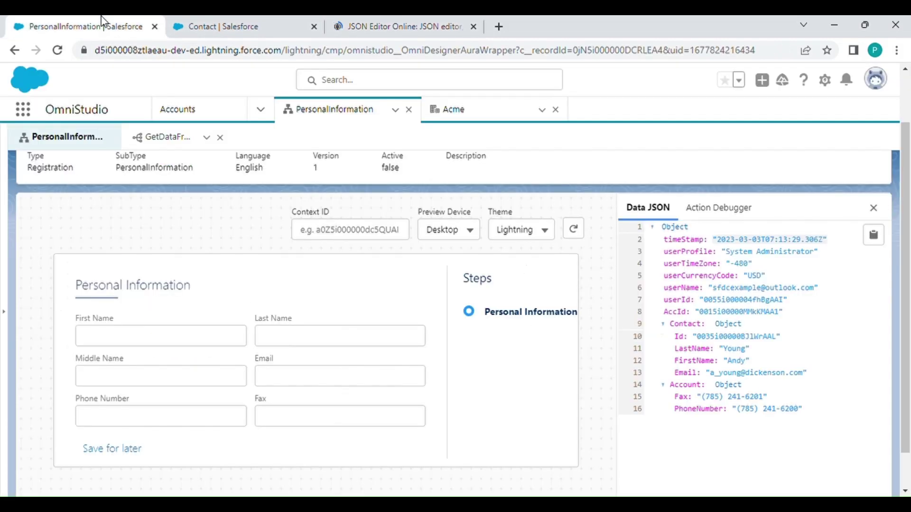
scroll(608, 305, up, 2)
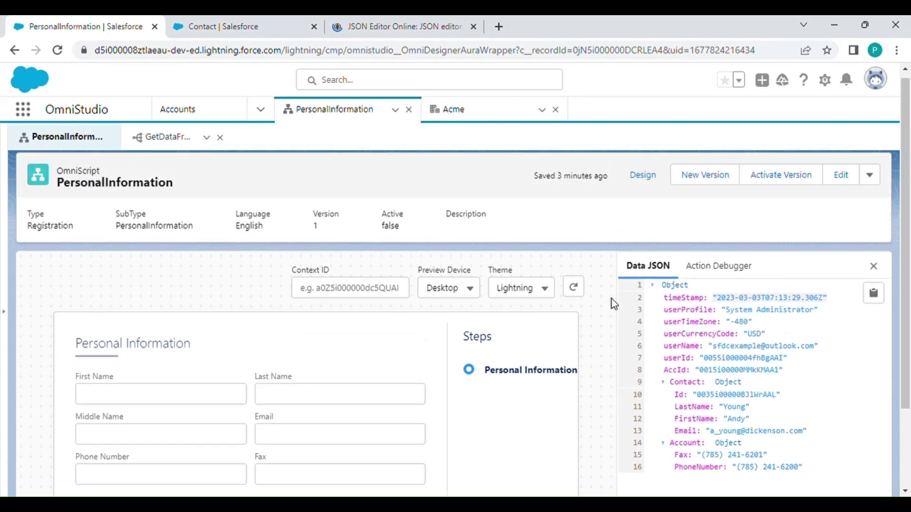
click(646, 181)
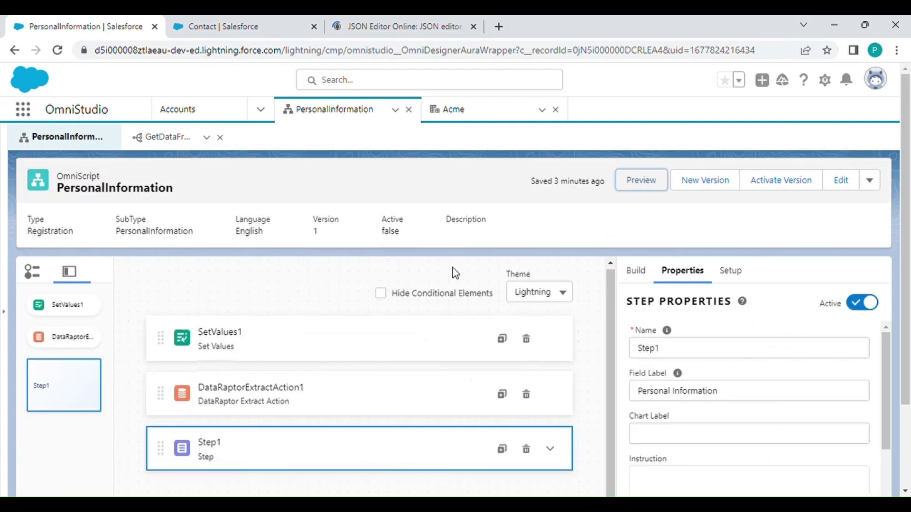
- Check the Contact node's key names in JSON Editor Online and return to the OmniScript design with Step1 expanded
click(561, 456)
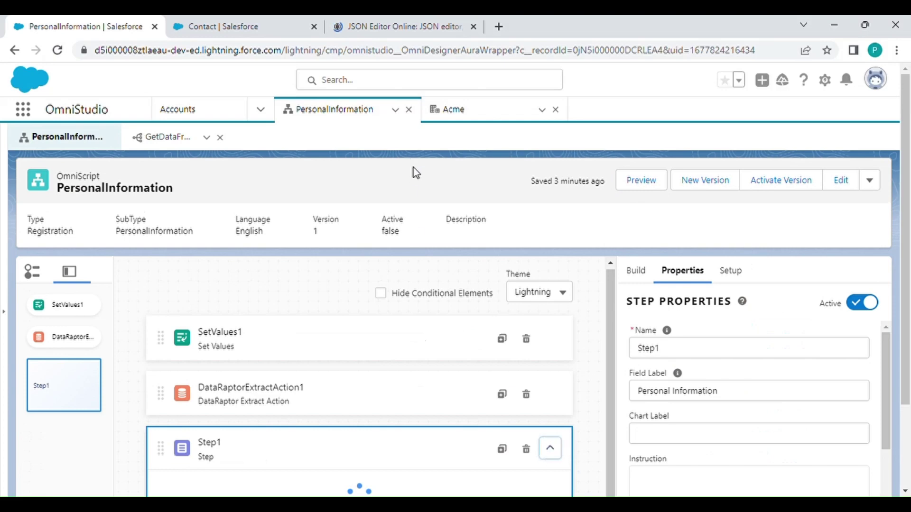
click(401, 27)
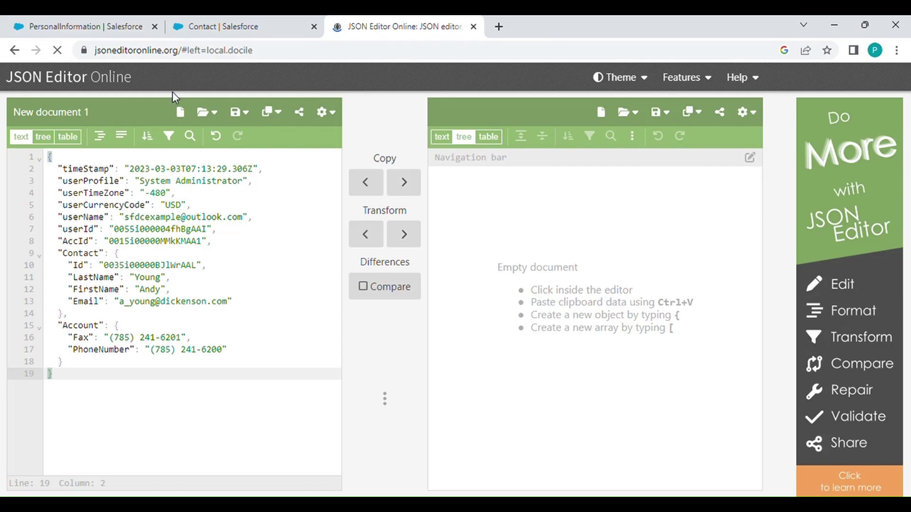
click(81, 26)
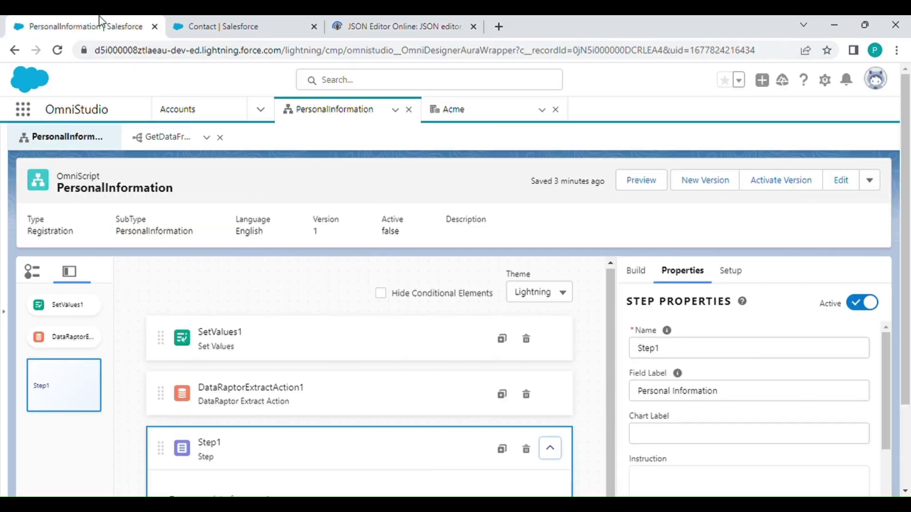
scroll(668, 398, down, 5)
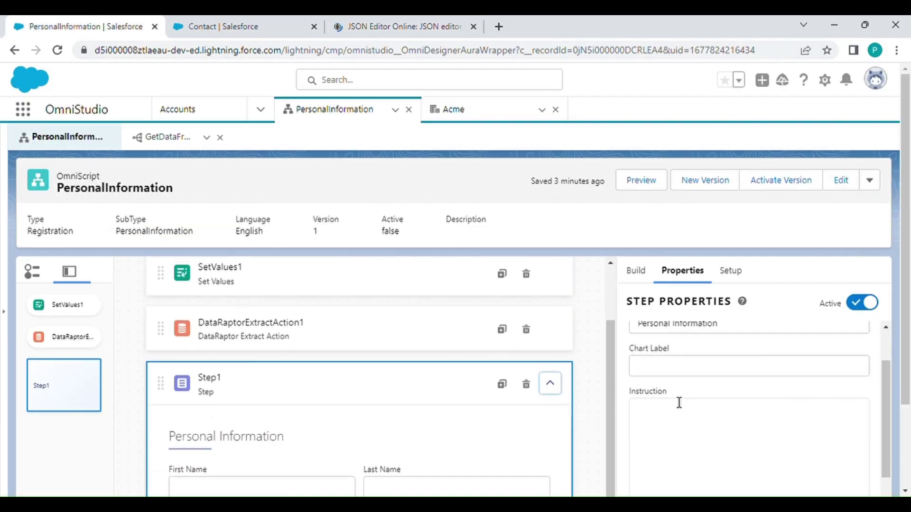
scroll(504, 432, down, 2)
scroll(640, 366, up, 5)
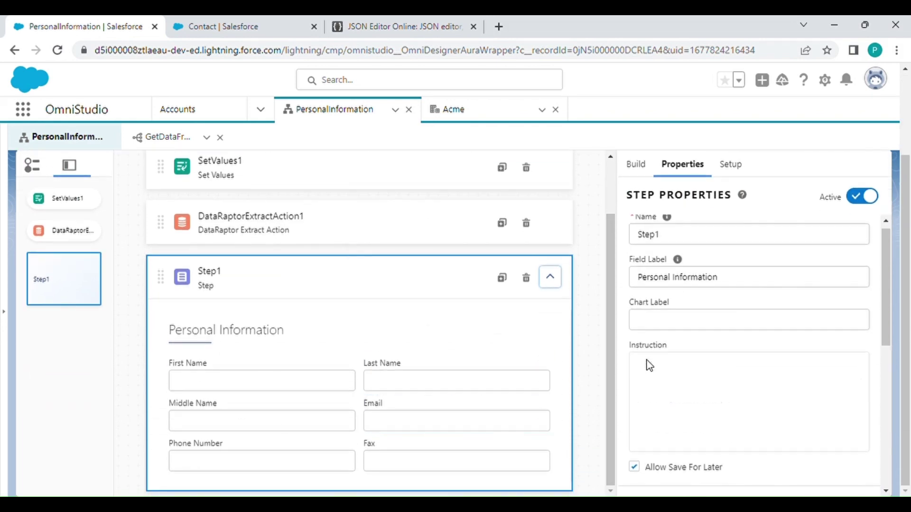
- Set the default value of the First Name field in Step1 to %Contact:FirstName%
click(274, 386)
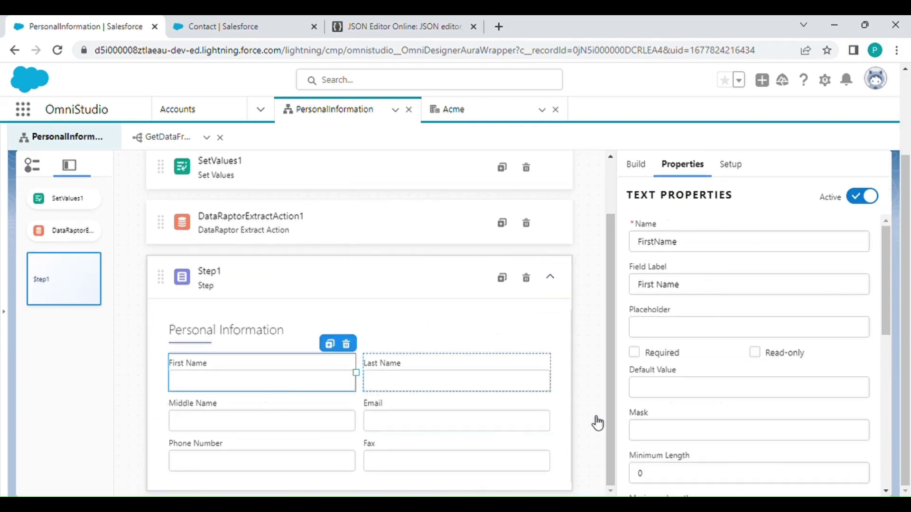
scroll(710, 457, down, 2)
click(662, 333)
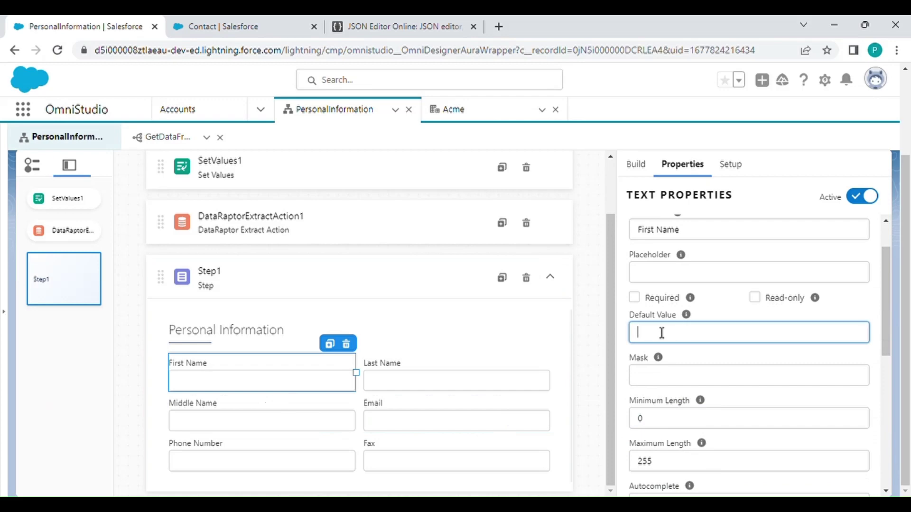
text(%Contact:First)
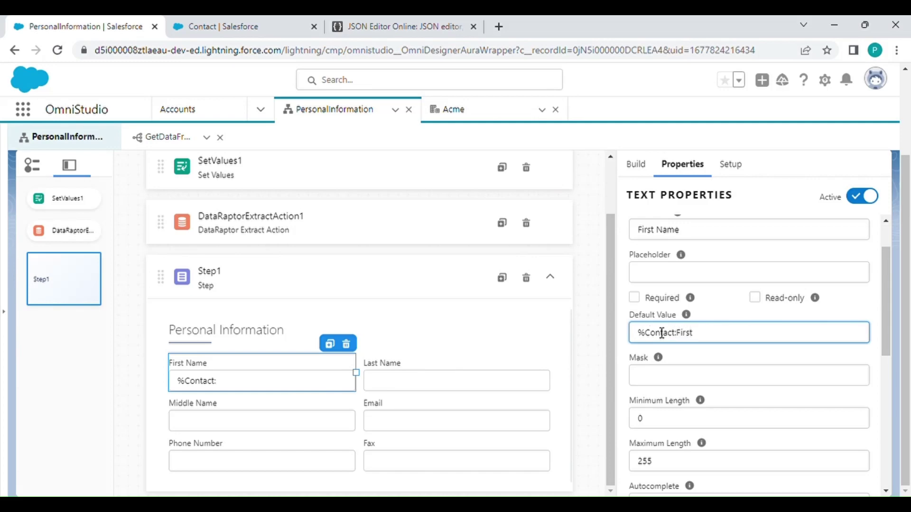
text(Name%)
click(721, 347)
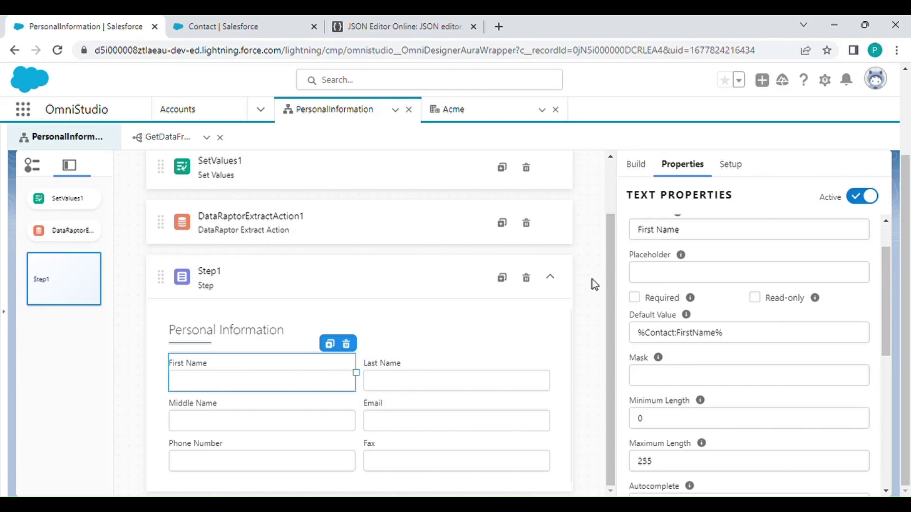
- Preview the OmniScript to check the First Name field's prefilled value, and return to the design view with Step1 collapsed
scroll(593, 278, up, 2)
click(550, 343)
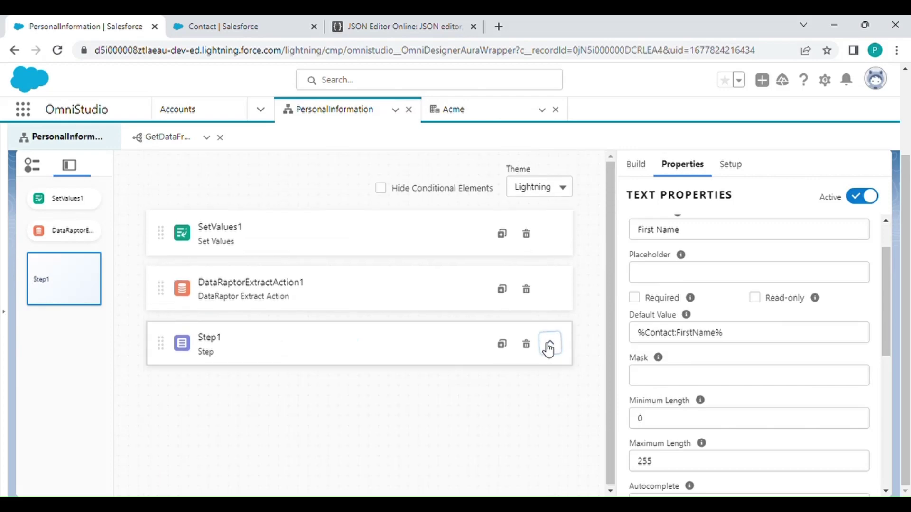
scroll(593, 290, up, 2)
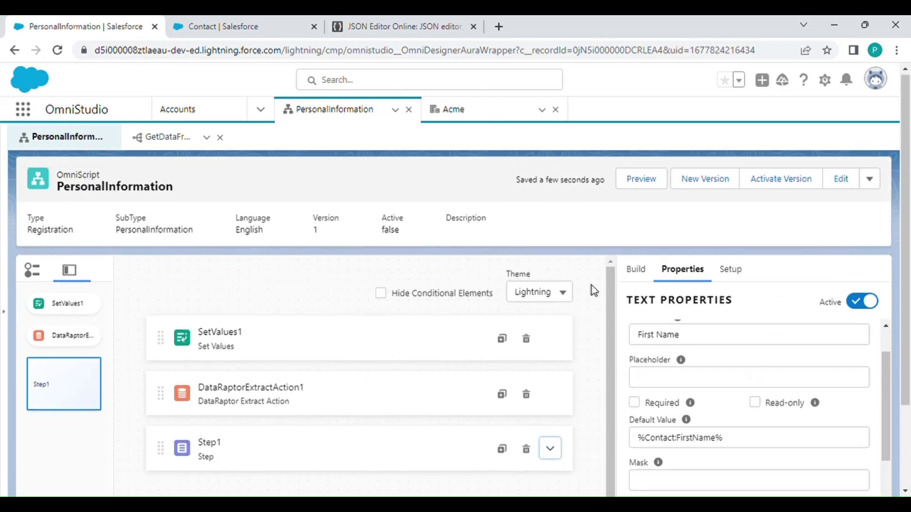
click(638, 180)
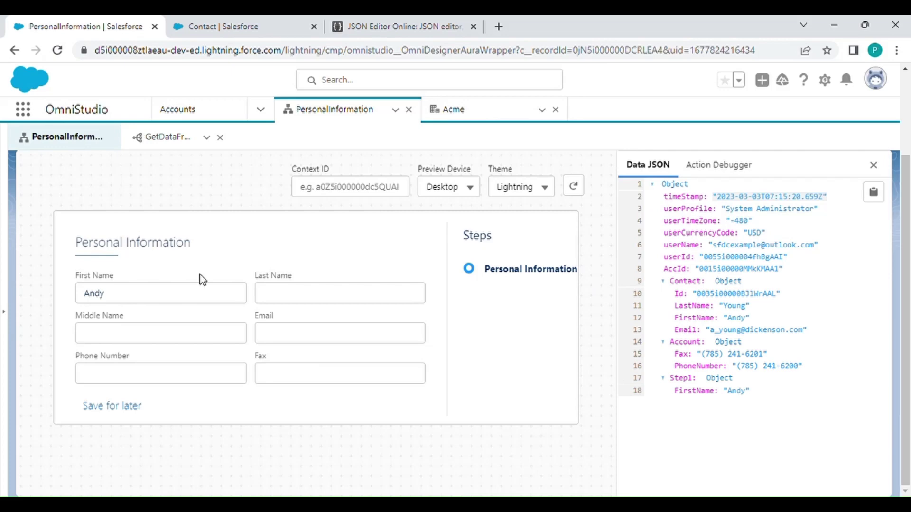
click(109, 297)
drag(109, 299, 69, 286)
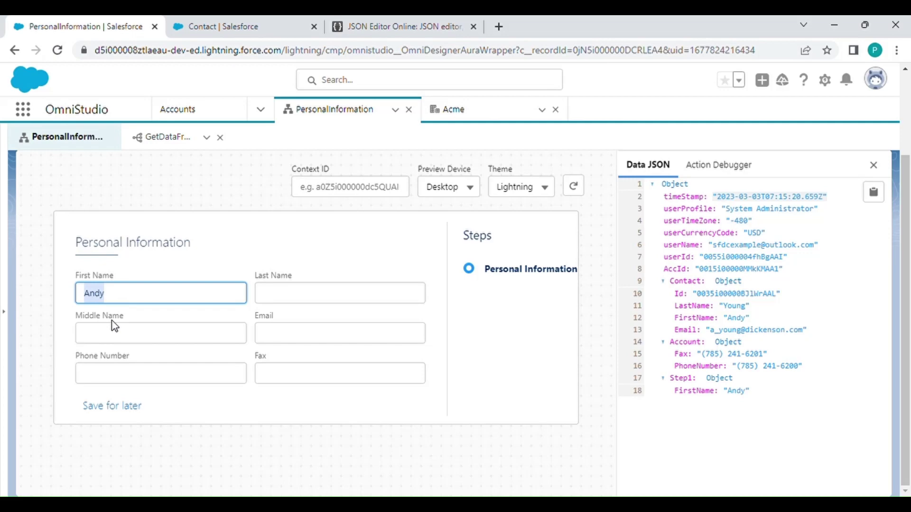
scroll(605, 282, up, 3)
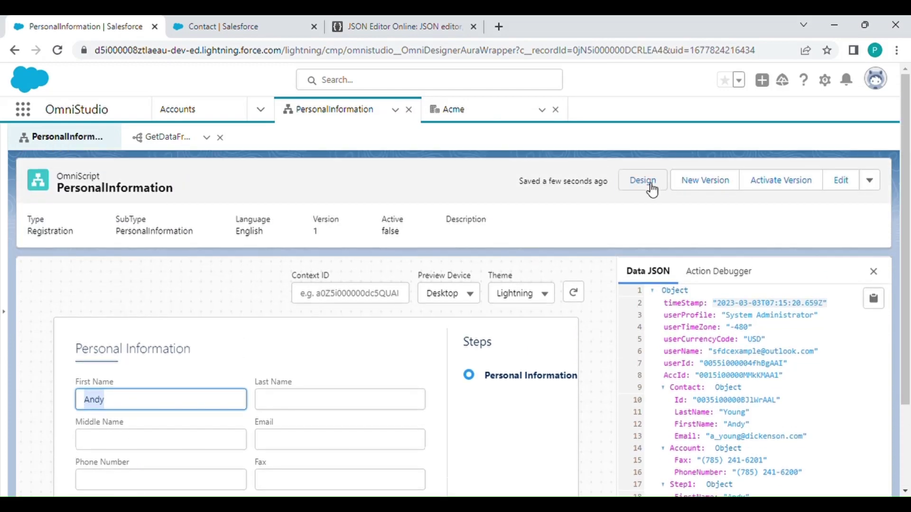
click(652, 189)
scroll(665, 315, down, 3)
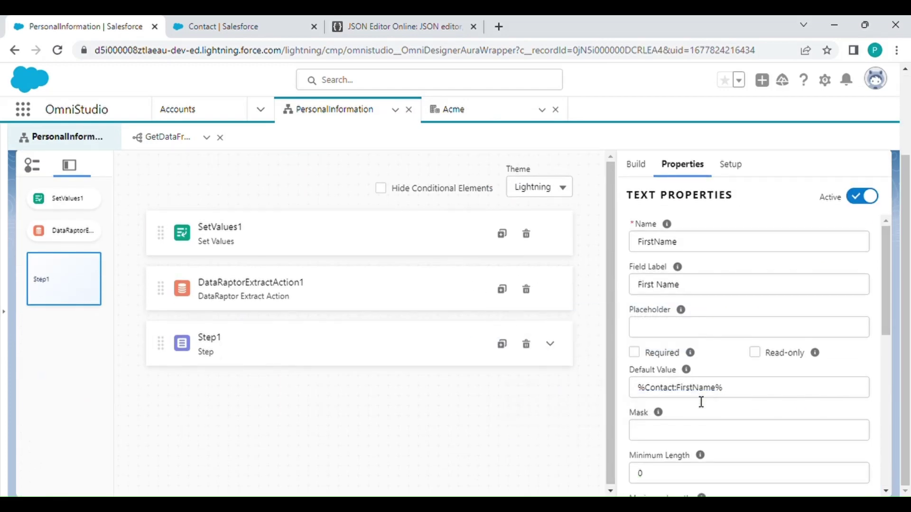
scroll(442, 274, up, 3)
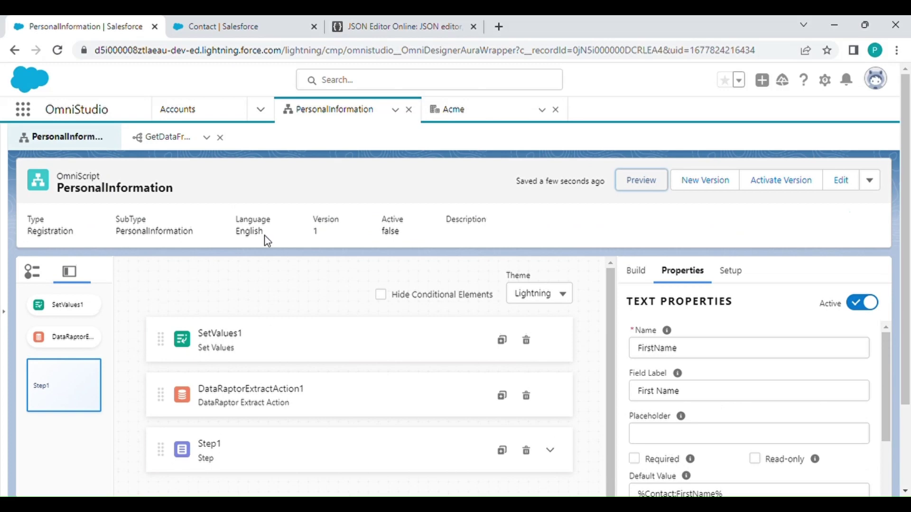
- In the GetDataFromContactandAccount DataRaptor, change the output JSON path of the Contact:Email mapping to Email
click(178, 140)
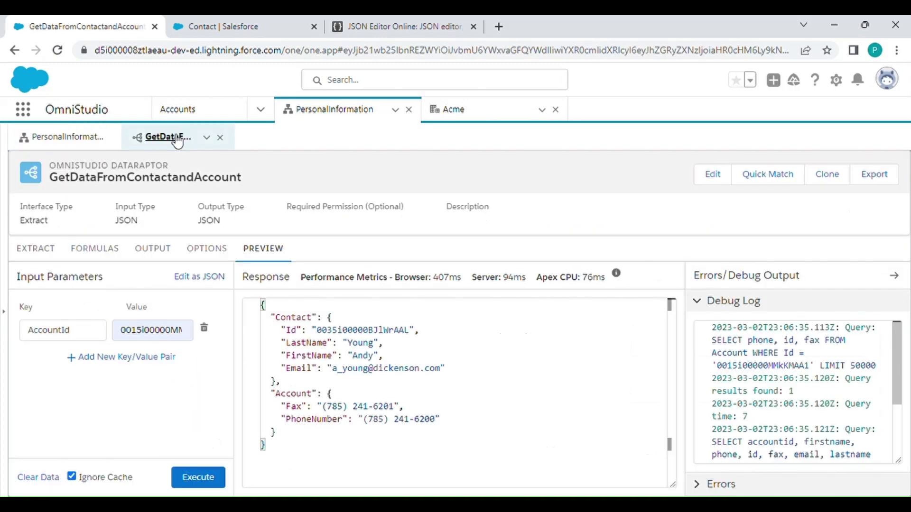
click(157, 254)
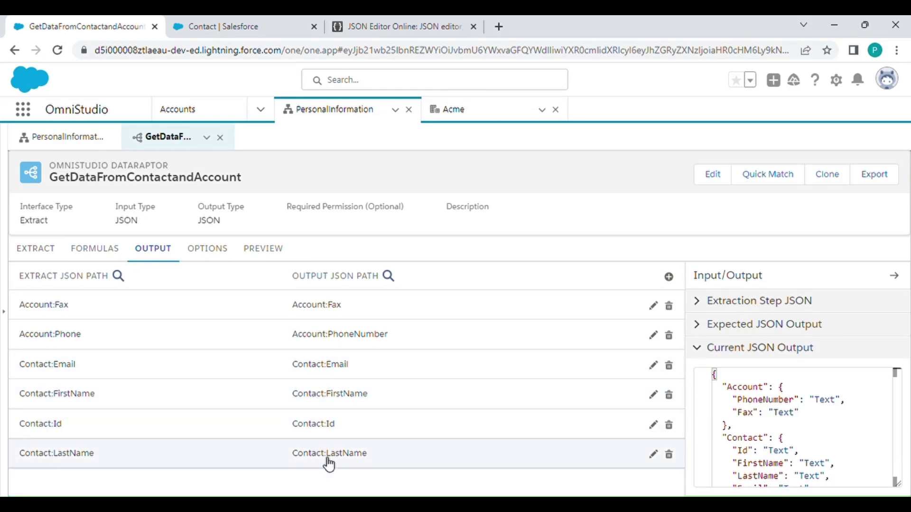
click(322, 372)
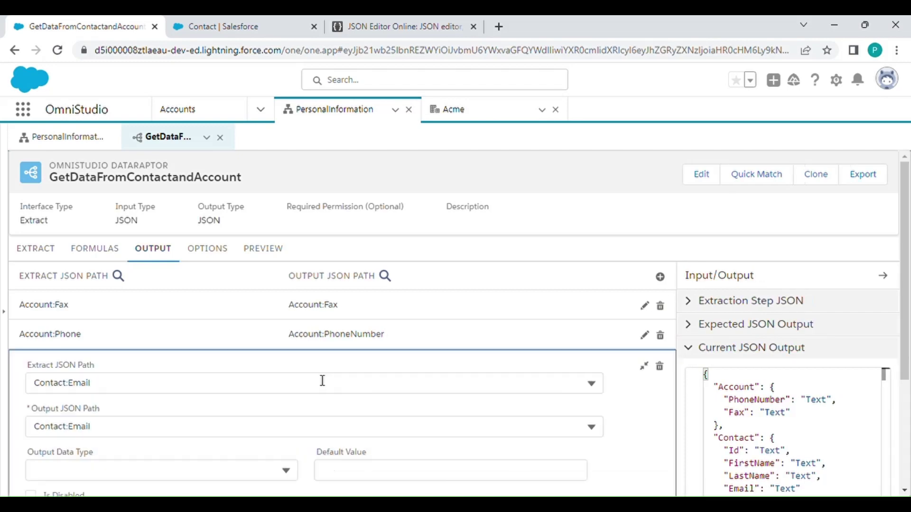
scroll(73, 425, down, 3)
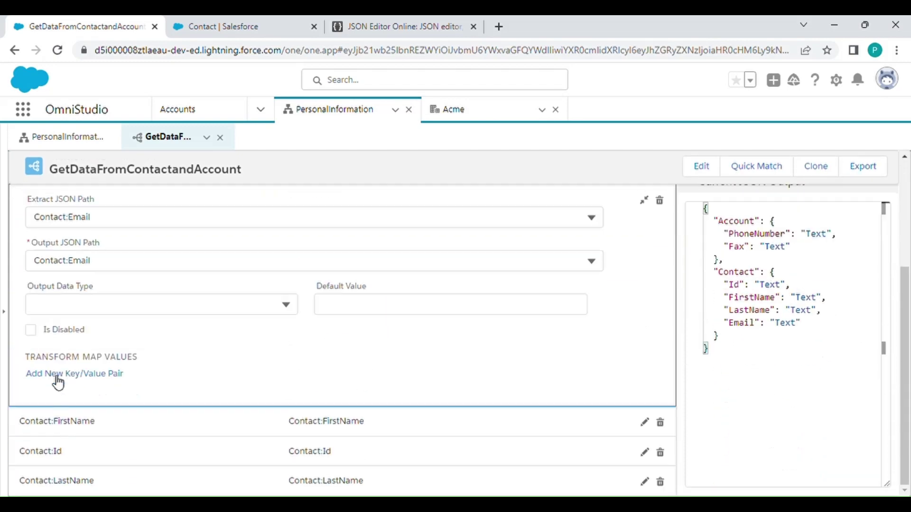
click(75, 266)
key(BackSpace)
key(BackSpace)
key(BackSpace)
key(BackSpace)
key(BackSpace)
key(BackSpace)
key(BackSpace)
key(BackSpace)
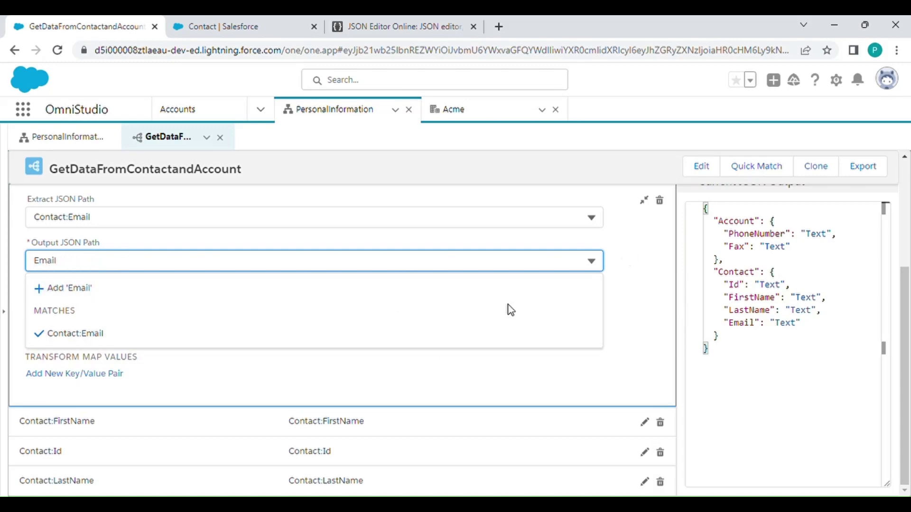
click(482, 283)
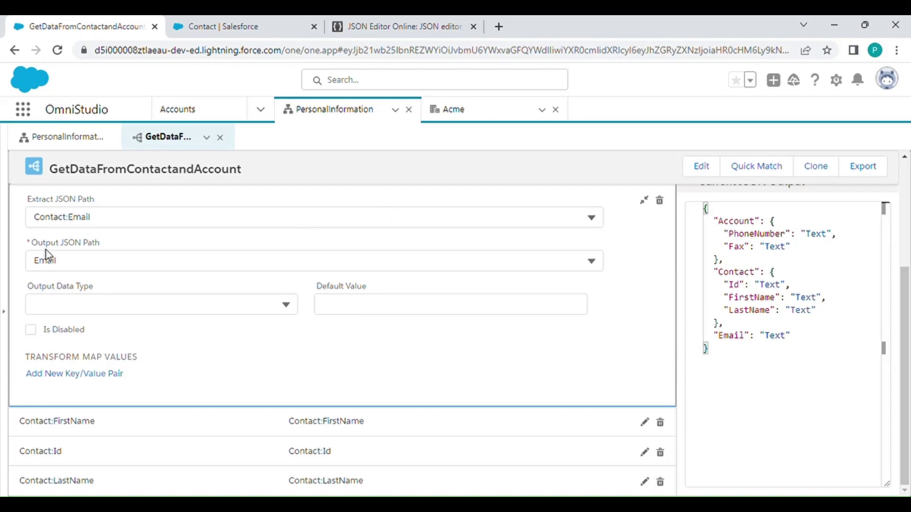
click(646, 203)
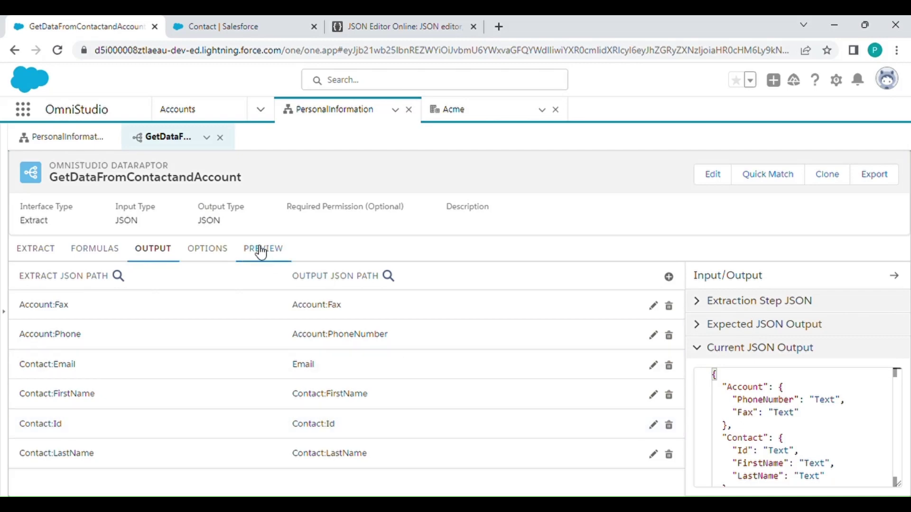
- Rename the Email element in the OmniScript's Step1 to Email, matching the DataRaptor's output JSON path
click(92, 143)
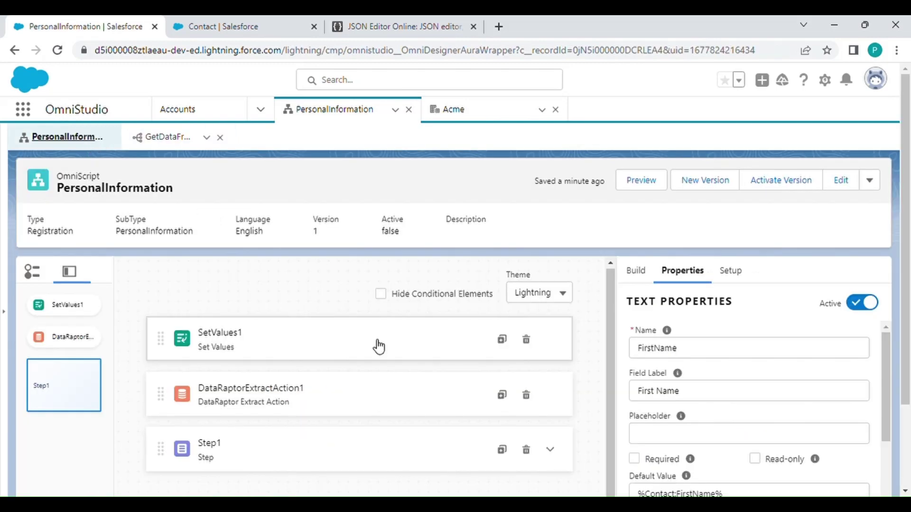
click(555, 451)
scroll(382, 339, down, 2)
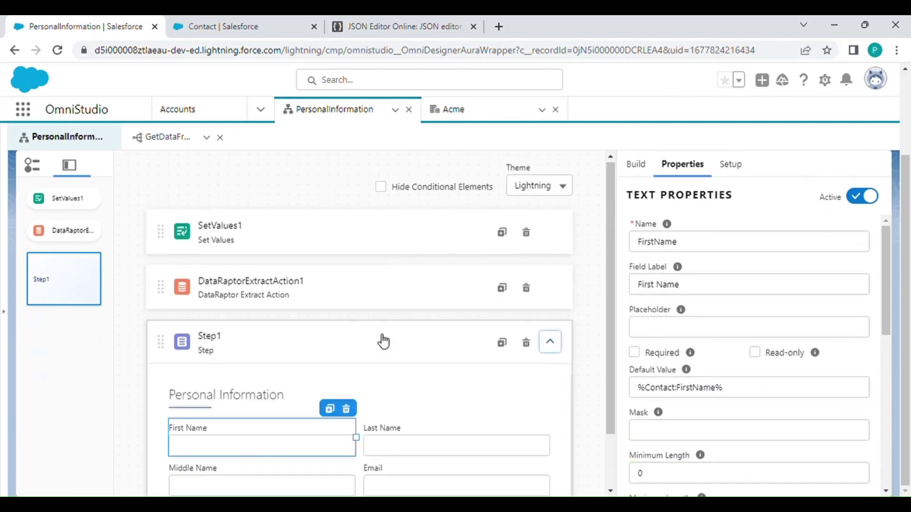
click(415, 472)
drag(673, 243, 623, 247)
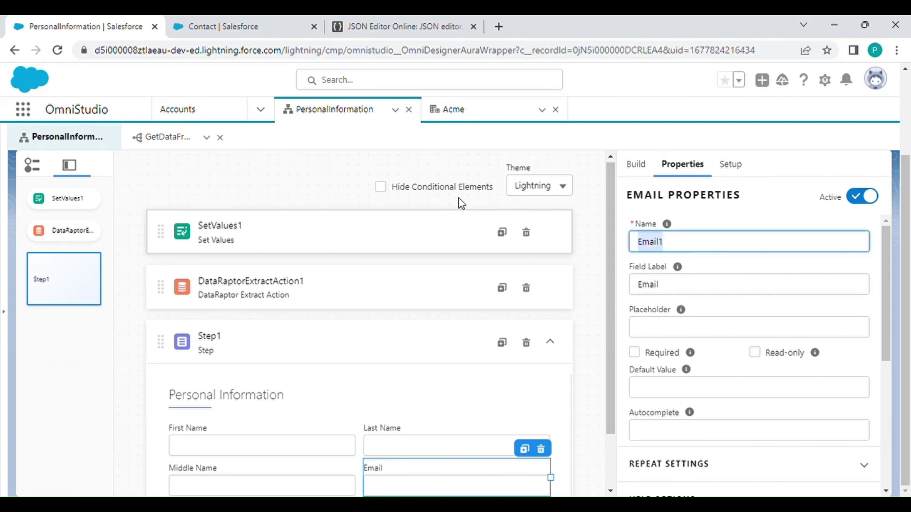
click(166, 137)
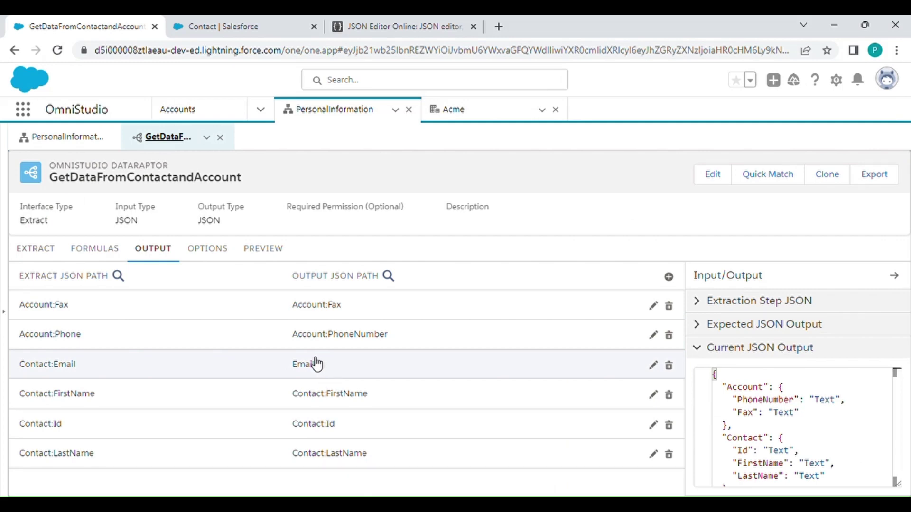
click(87, 141)
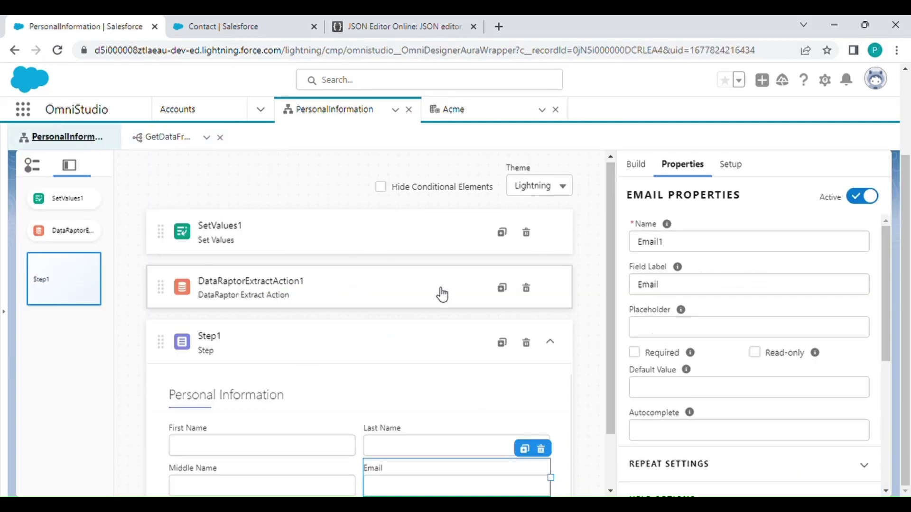
click(673, 248)
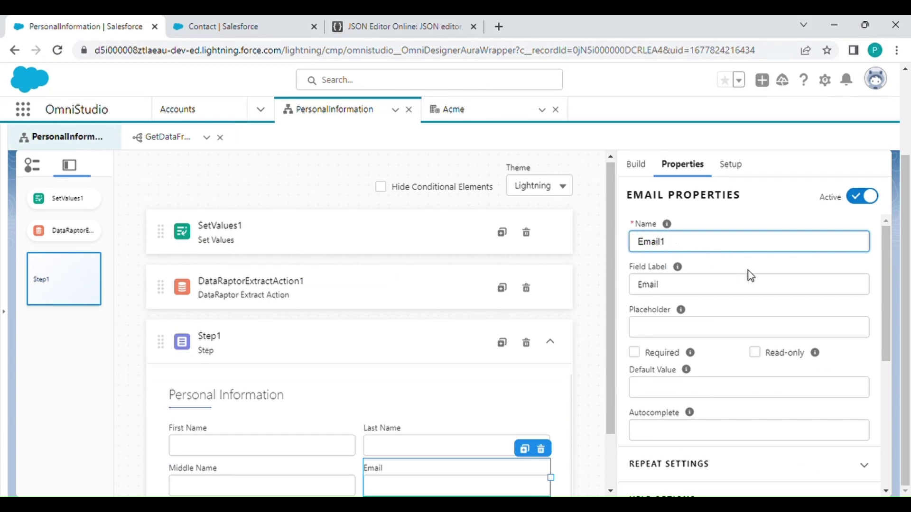
click(790, 259)
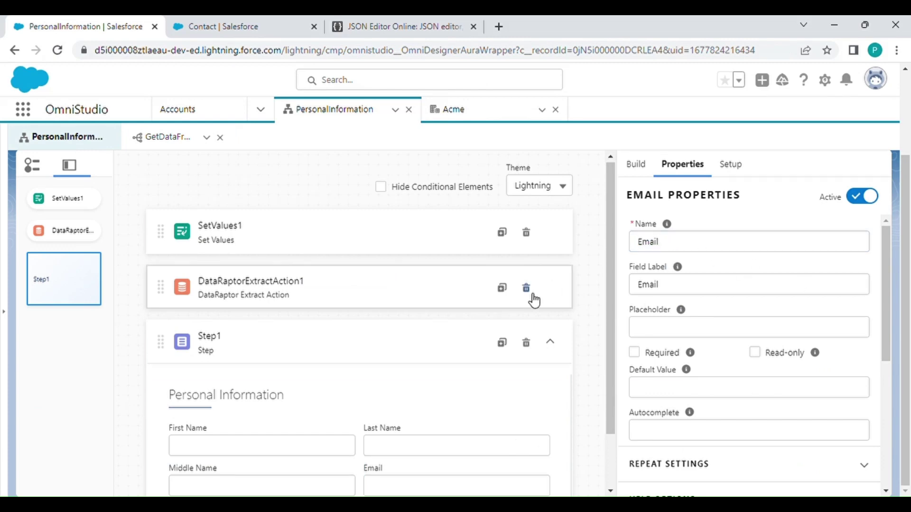
- Examine the default value setting of the Email field in Step1 without entering anything
scroll(461, 380, down, 2)
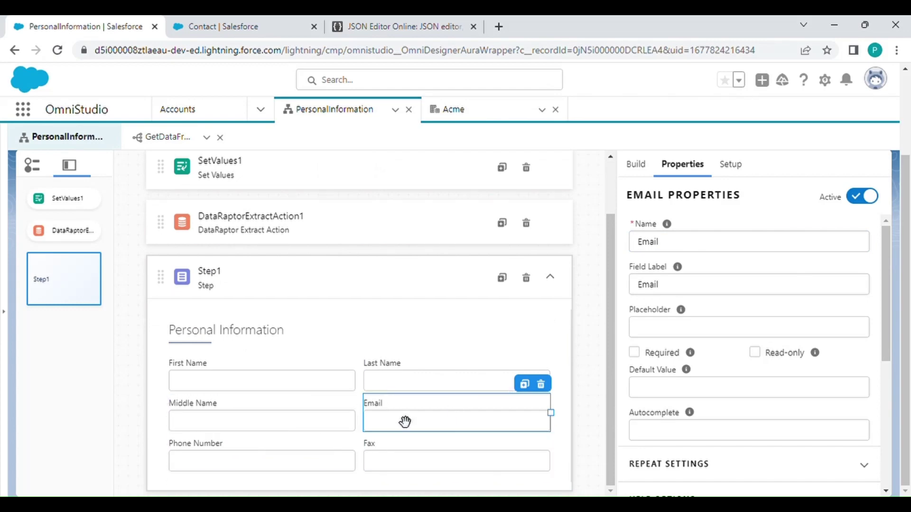
click(673, 390)
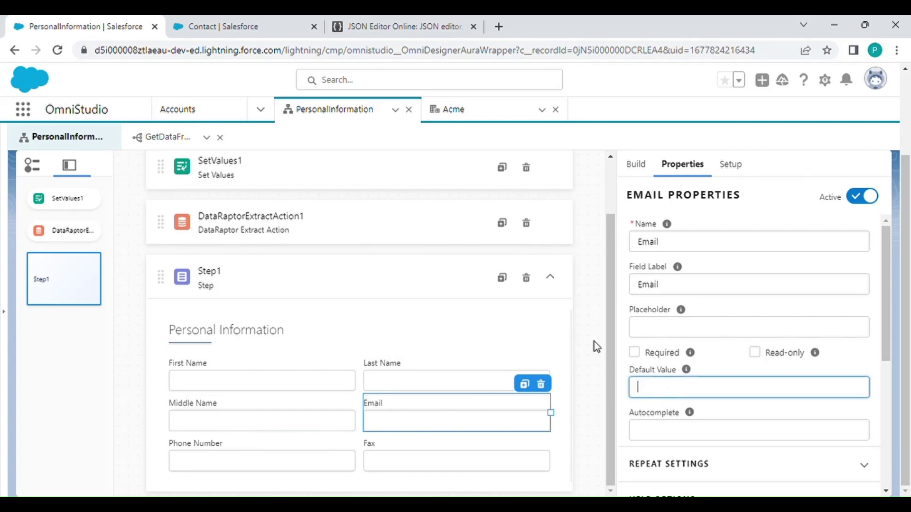
scroll(594, 342, up, 2)
scroll(594, 337, down, 2)
click(588, 330)
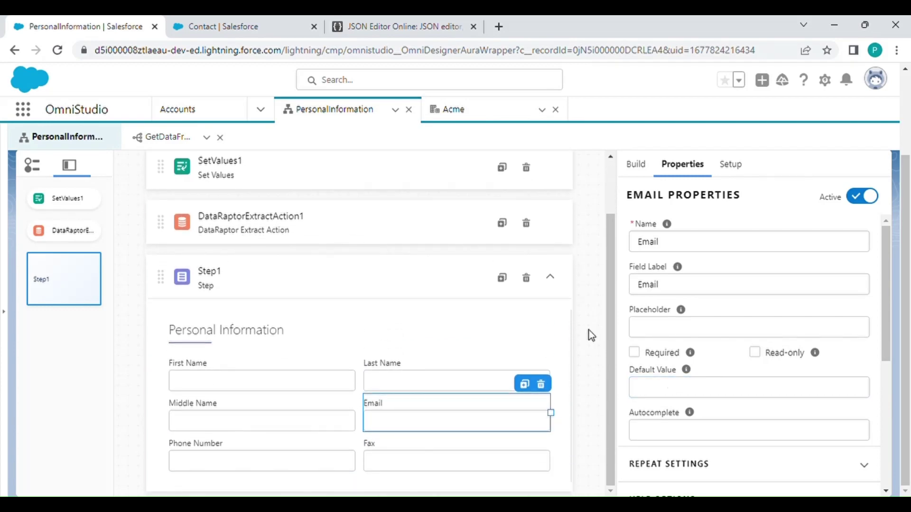
- Preview the OmniScript to check the Email field's prefilled value, and return to the design view with Step1 collapsed
click(551, 276)
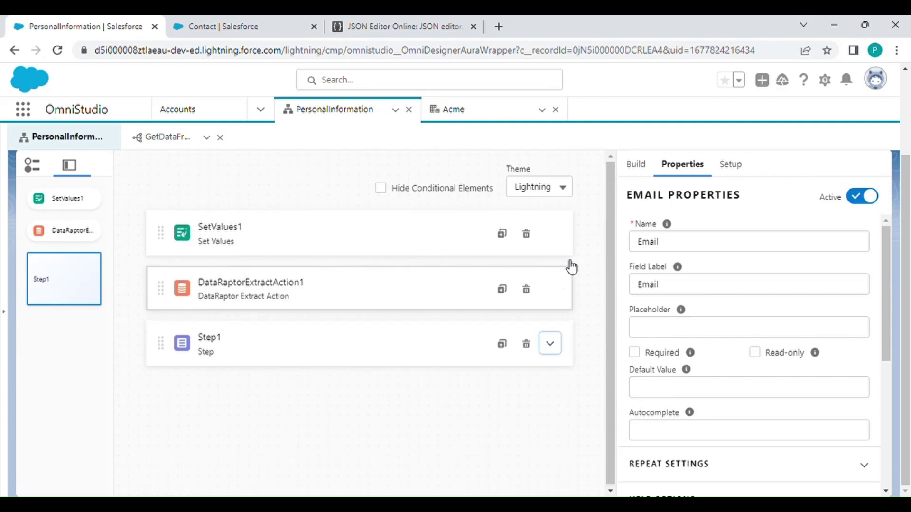
scroll(584, 233, up, 2)
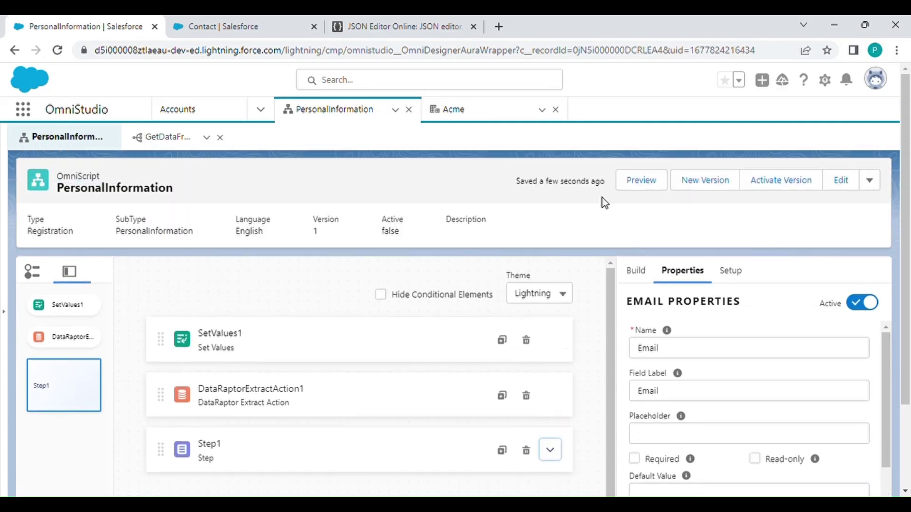
click(638, 181)
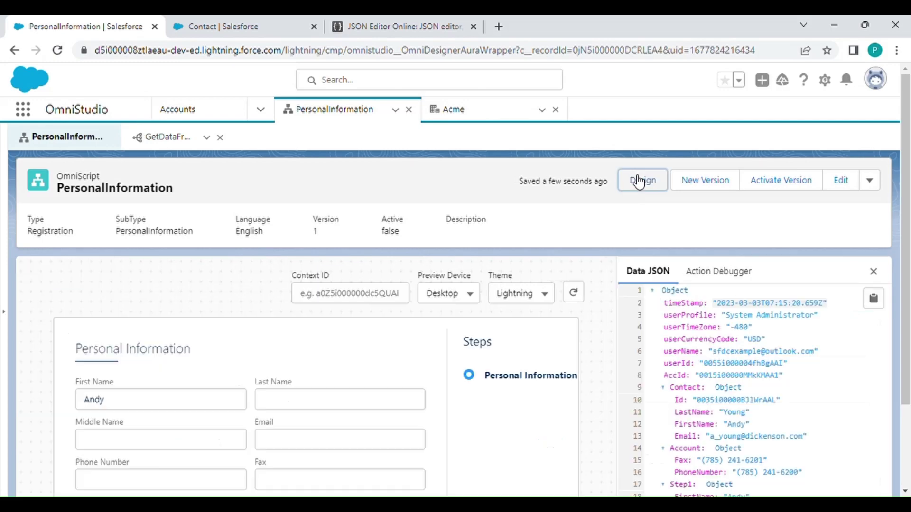
scroll(522, 218, down, 2)
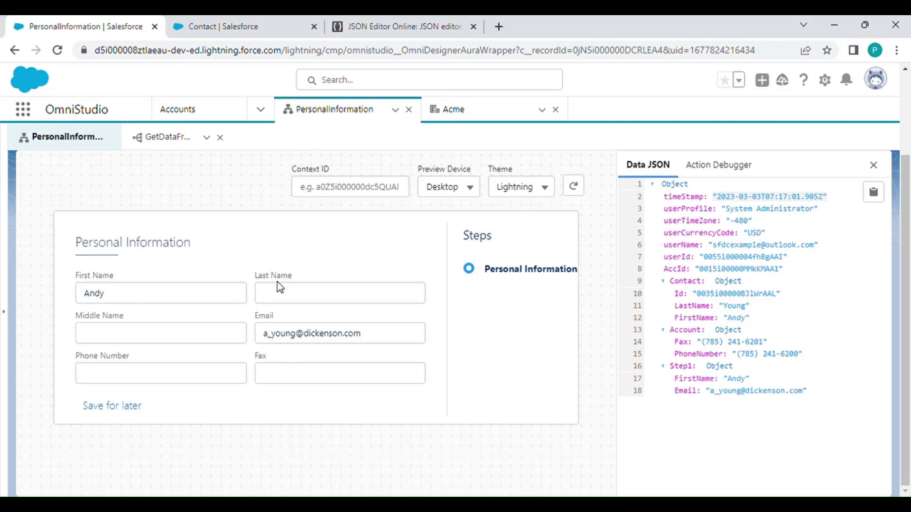
drag(374, 345, 170, 317)
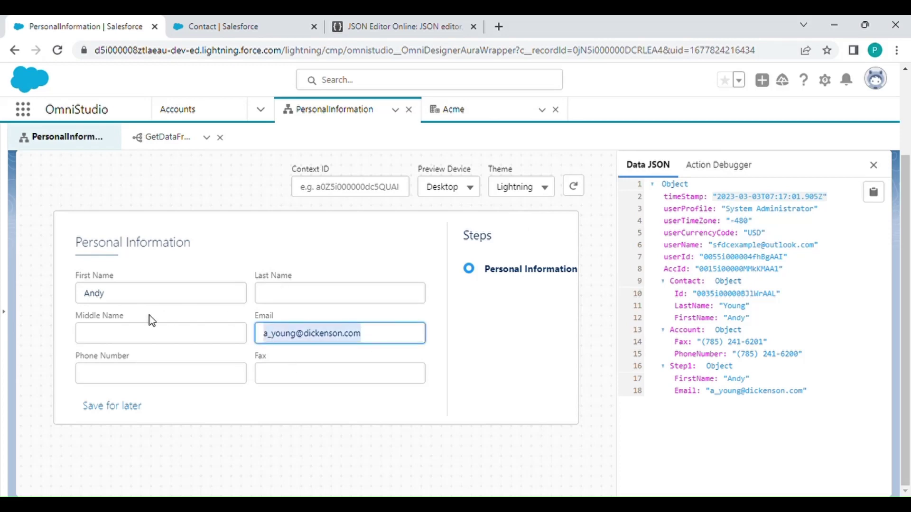
scroll(579, 254, up, 3)
click(644, 187)
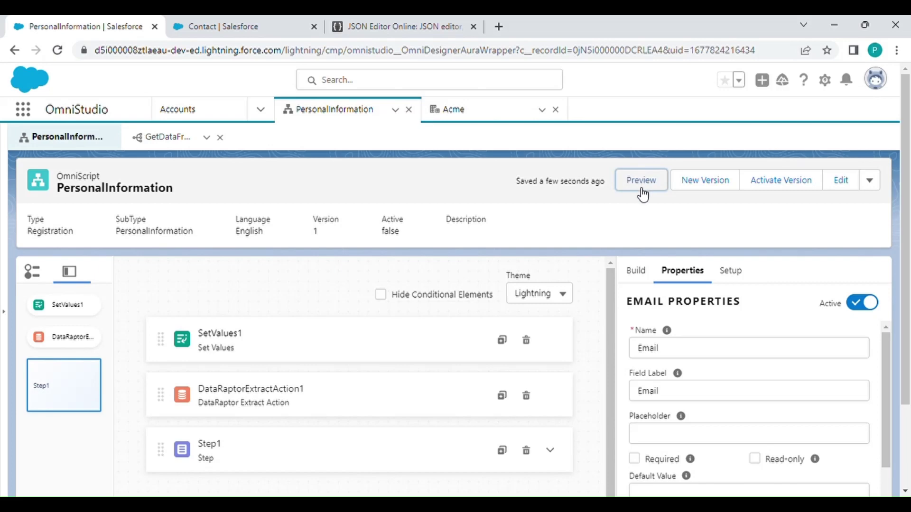
scroll(586, 254, down, 2)
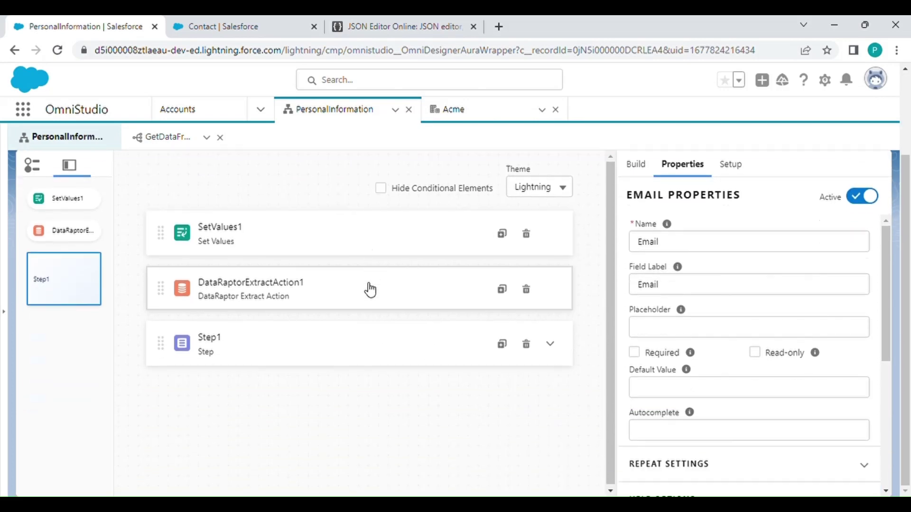